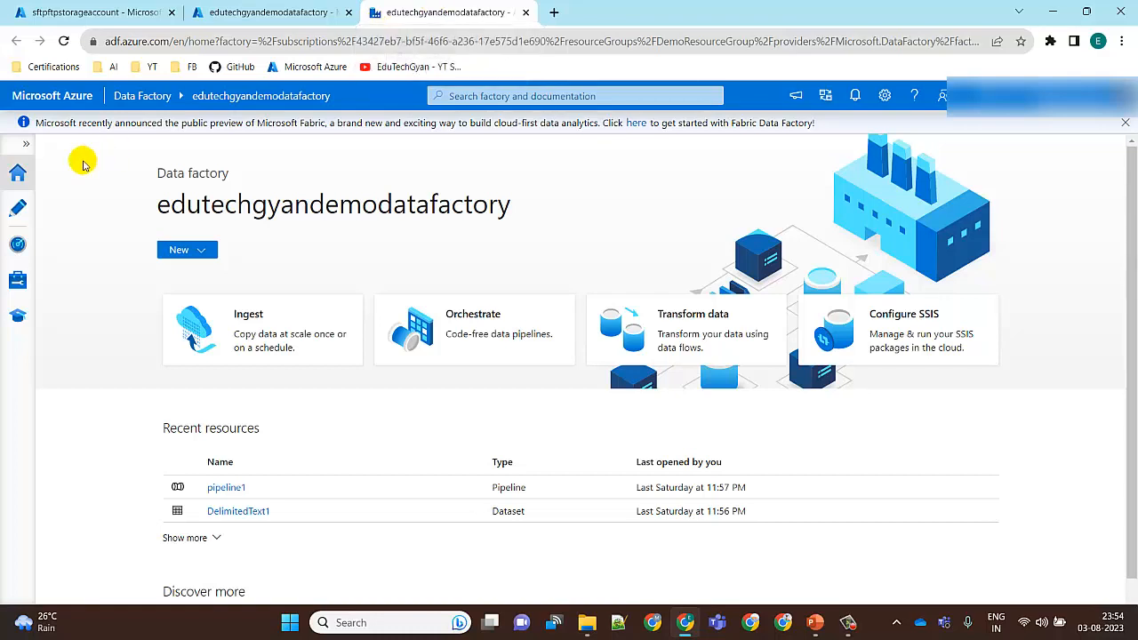
Create a new pipeline in the factory's authoring area and name it pl_Re_Run_Pipeline.
left_click(18, 207)
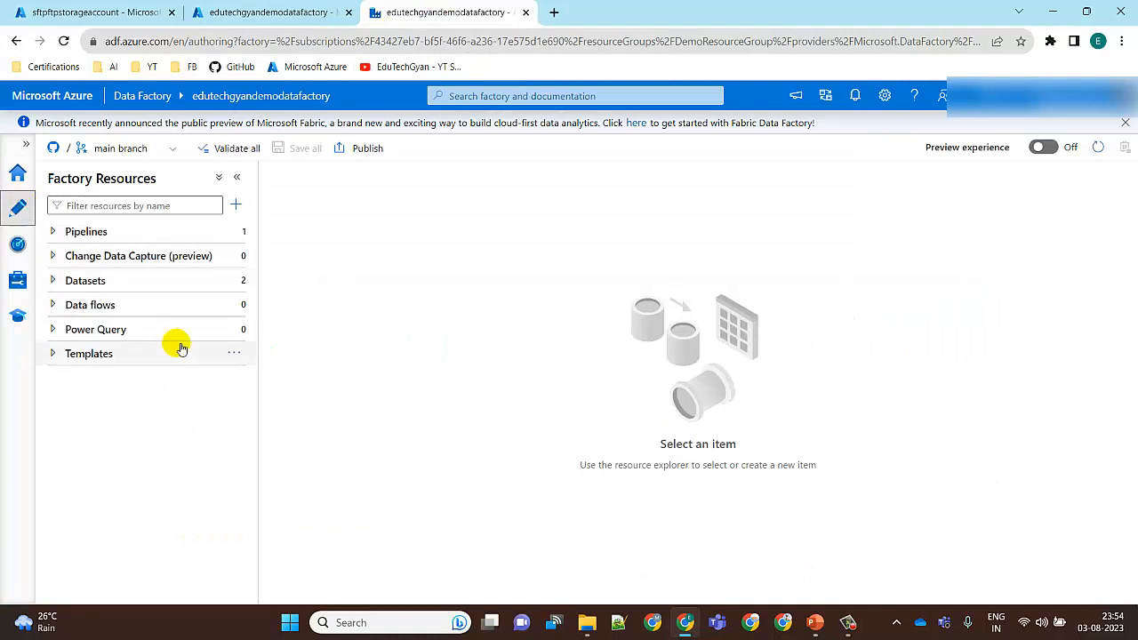
left_click(160, 233)
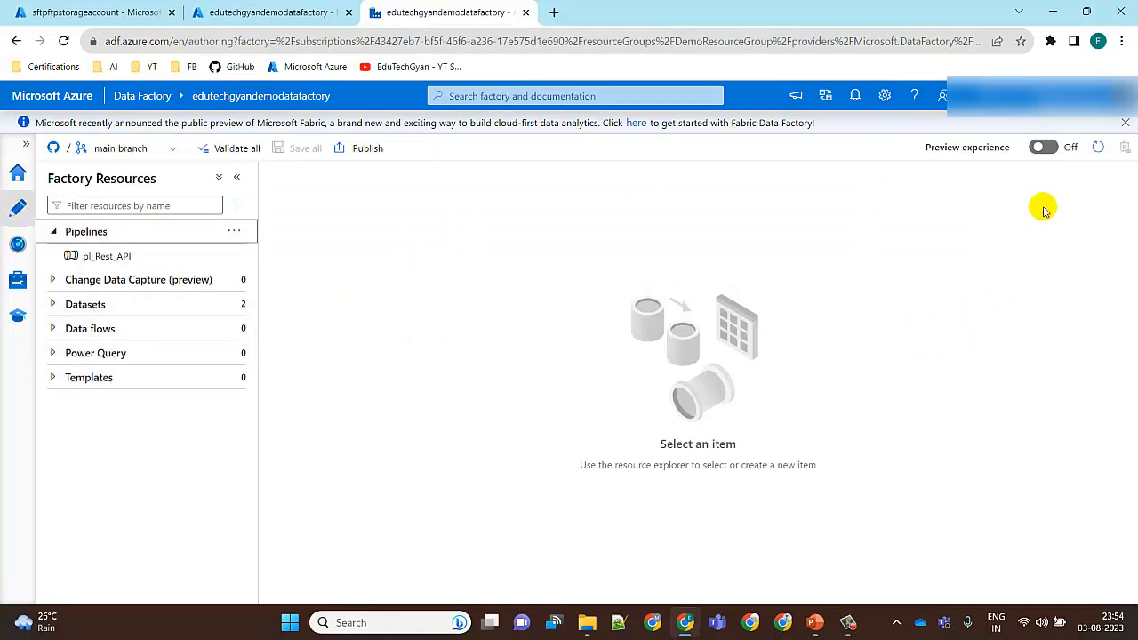
left_click(1127, 124)
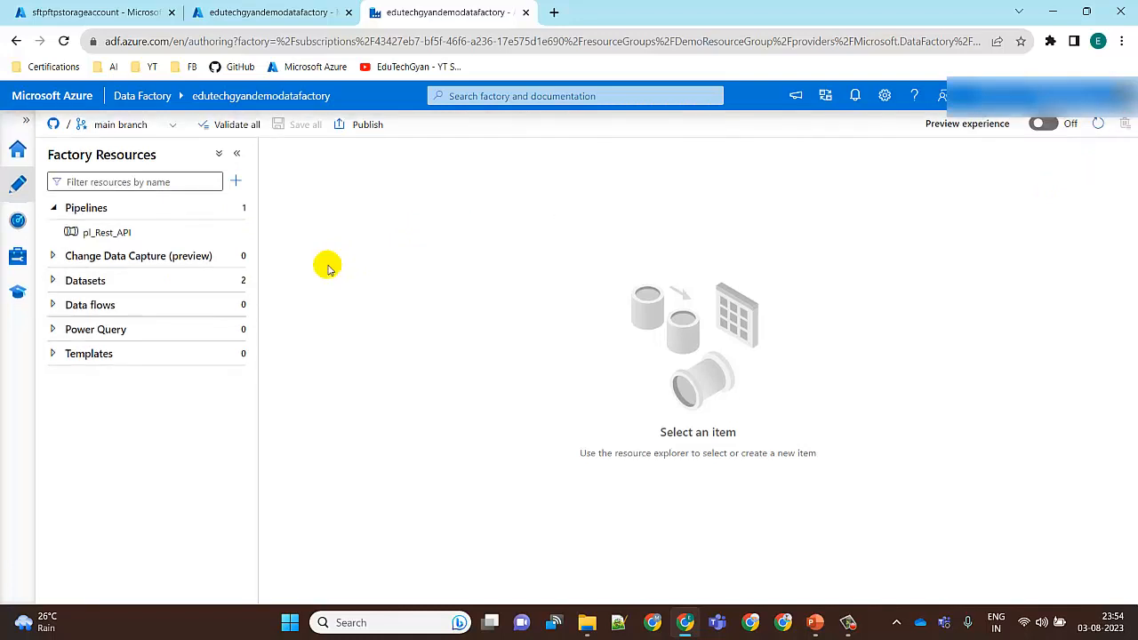
left_click(235, 232)
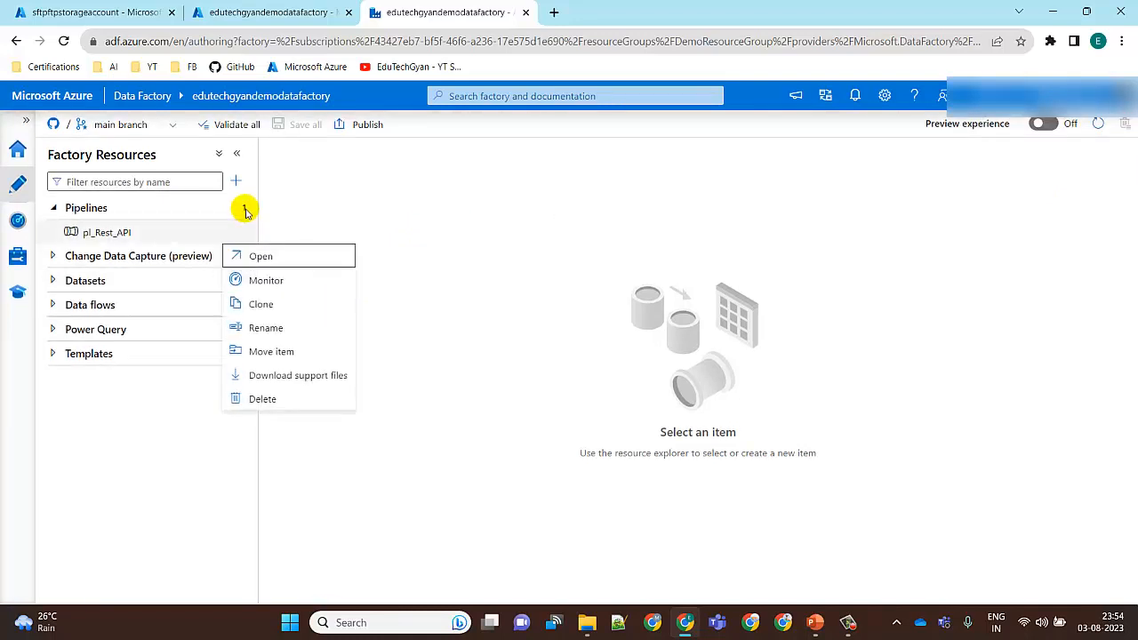
left_click(235, 208)
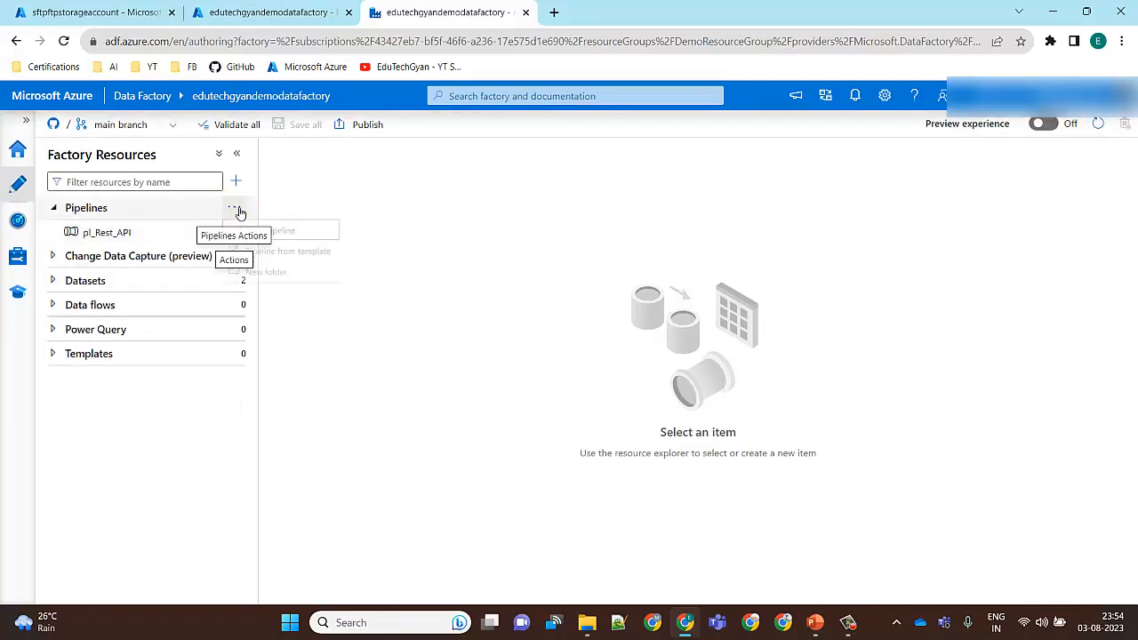
left_click(235, 208)
left_click(264, 231)
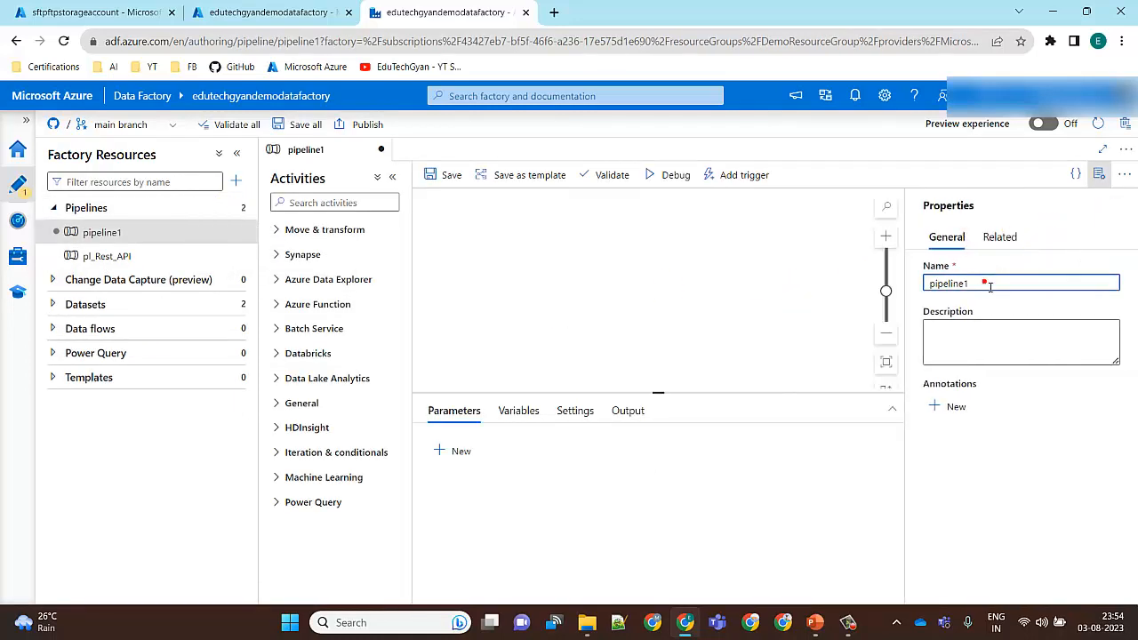
type("p")
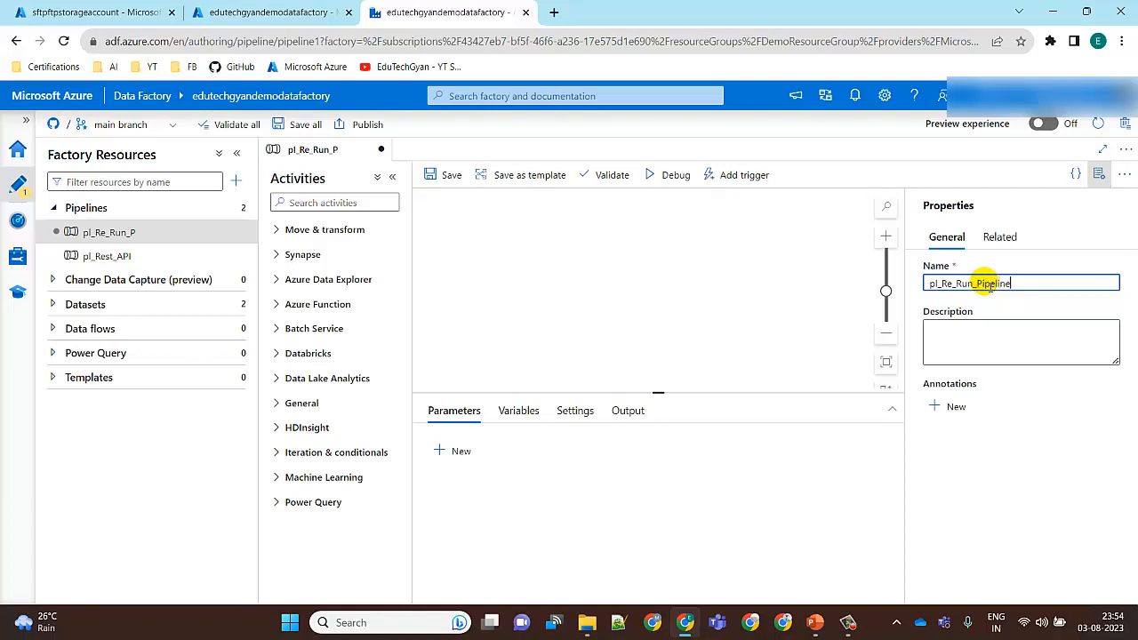
left_click(1101, 172)
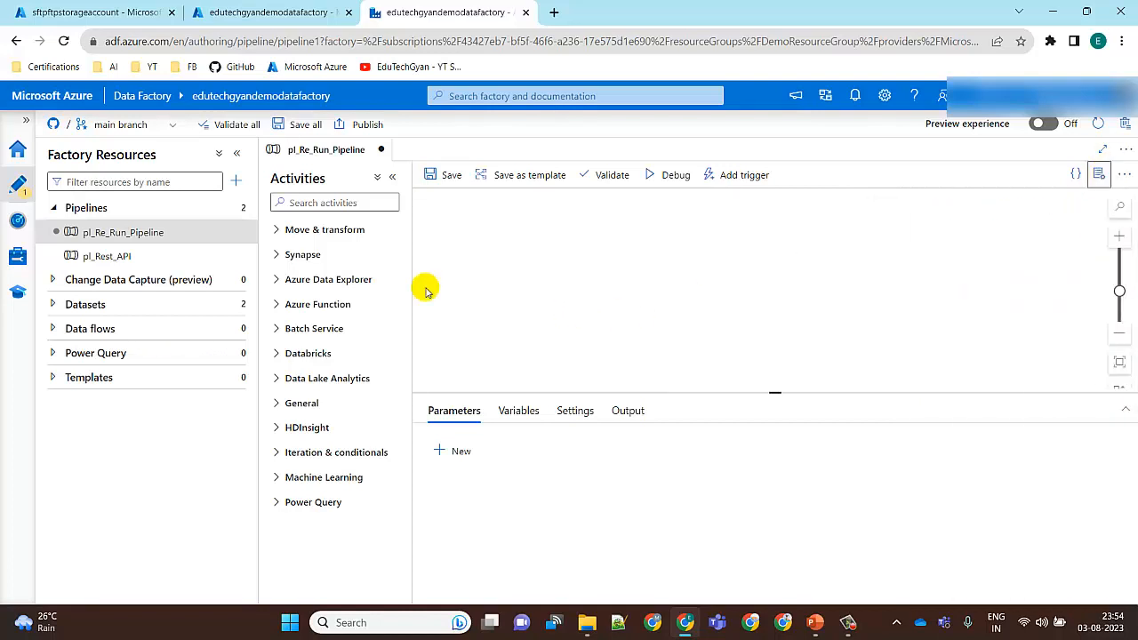
Find the Wait activity and place it on the empty pipeline canvas.
left_click(539, 260)
left_click(372, 210)
type("wait")
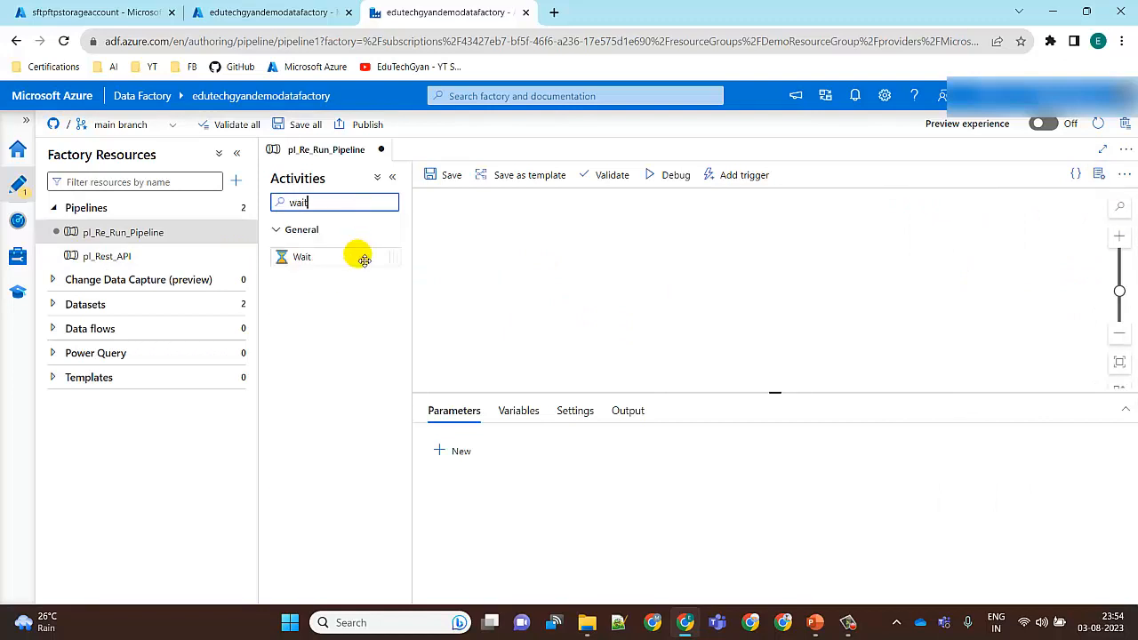
left_click_drag(356, 256, 523, 242)
Find the Copy data activity and place it on the canvas to the right of the Wait activity.
left_click(390, 203)
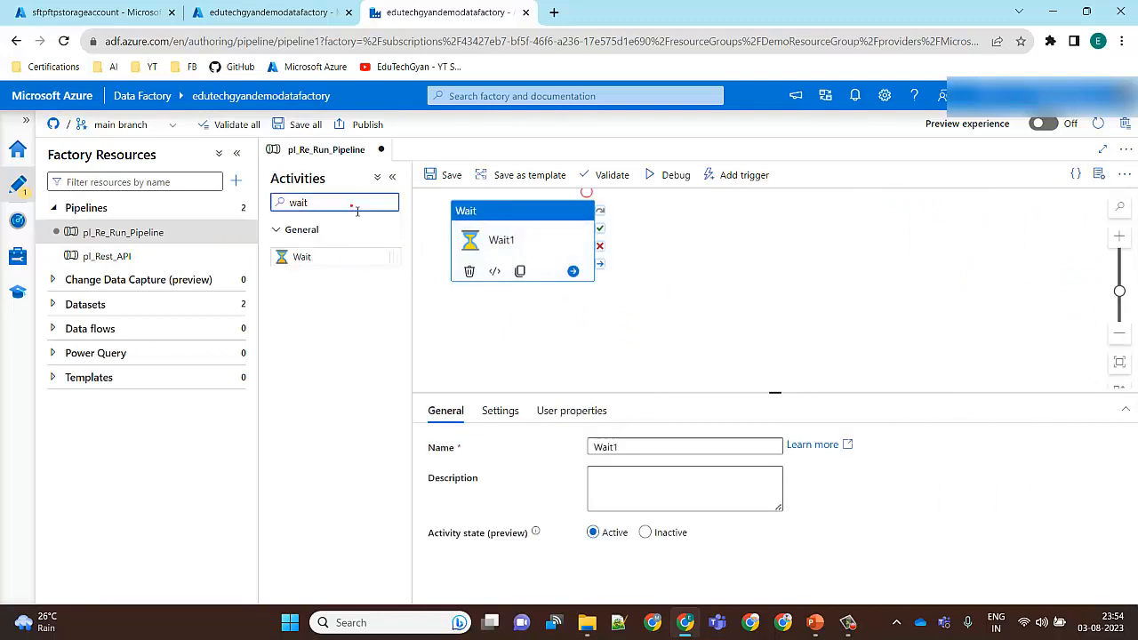
key("BackSpace")
key("BackSpace")
key("BackSpace")
type("cop")
left_click(352, 206)
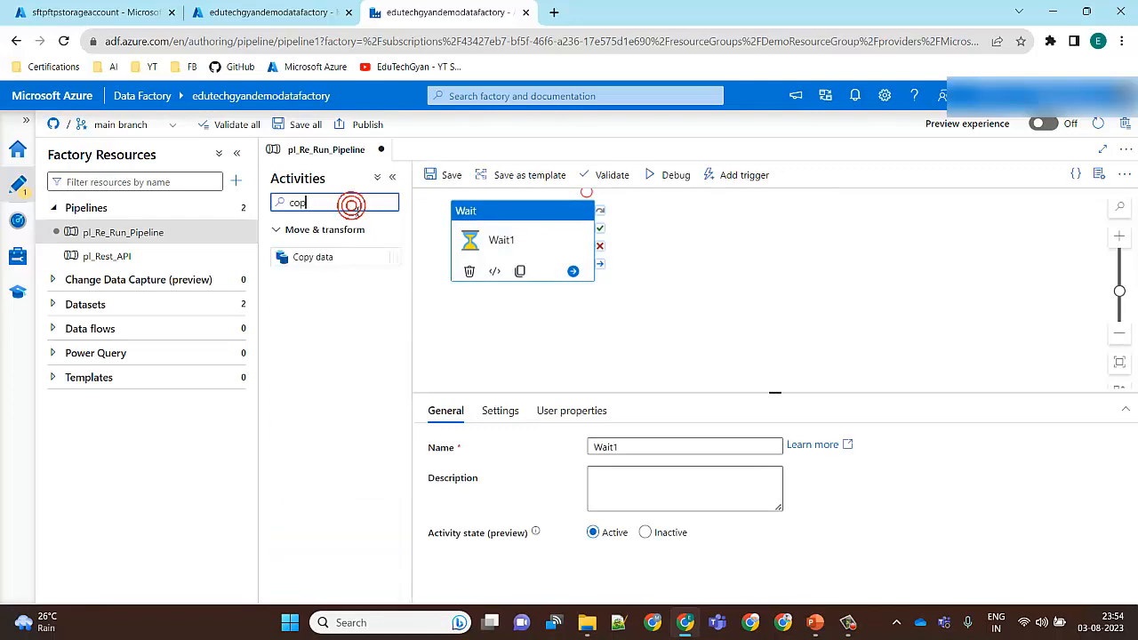
left_click_drag(347, 259, 729, 241)
Add a second Wait activity to the right of the Copy data activity.
left_click(343, 205)
key("BackSpace")
key("BackSpace")
key("BackSpace")
type("wait")
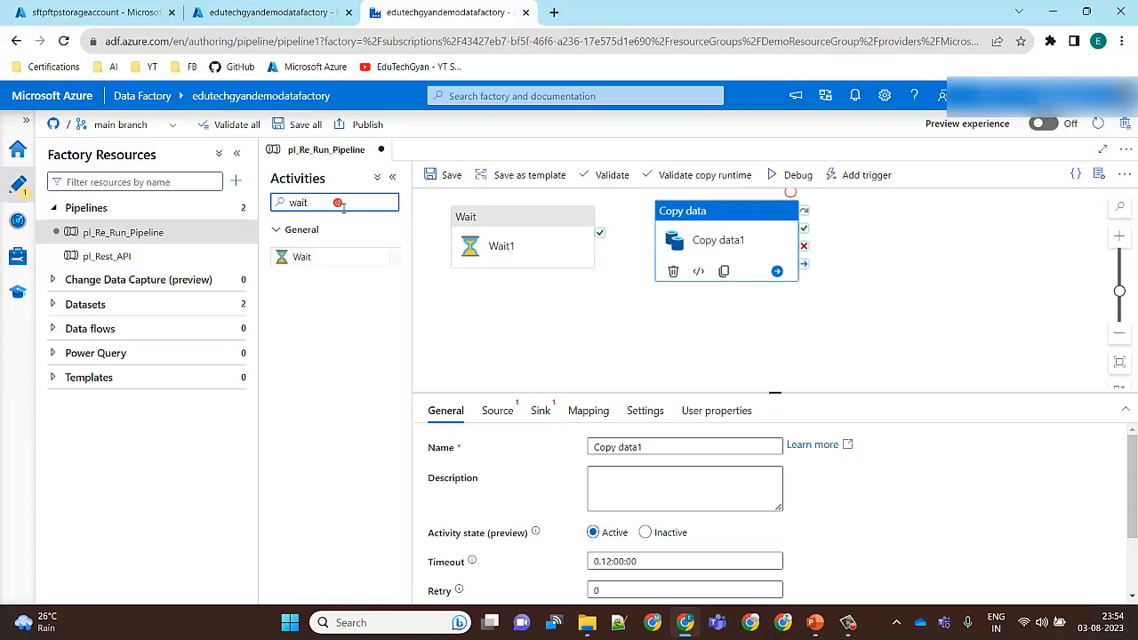
left_click_drag(342, 257, 934, 245)
Link the three activities with on-success dependencies, from the first Wait to Copy data and from Copy data to the second Wait.
left_click(236, 154)
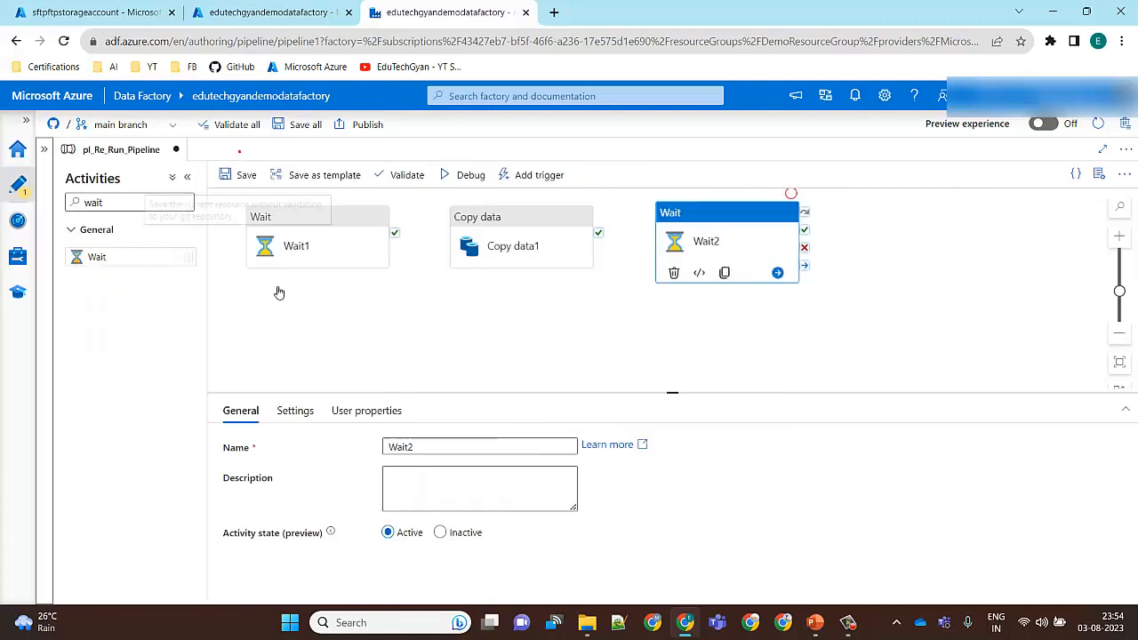
left_click_drag(394, 233, 465, 239)
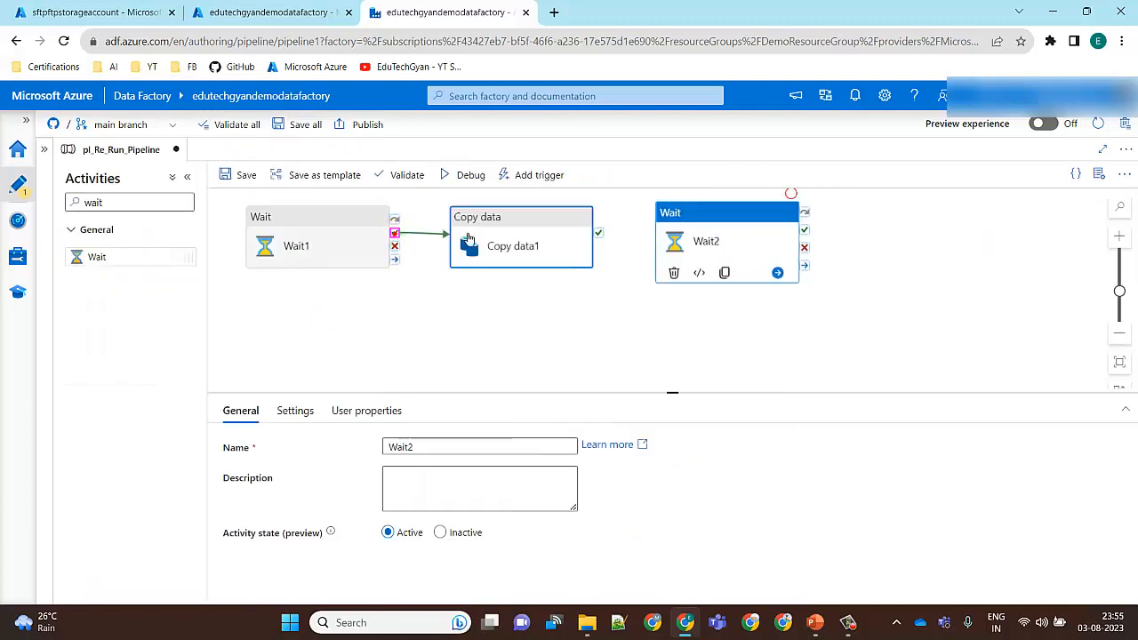
left_click_drag(601, 234, 706, 233)
left_click(620, 329)
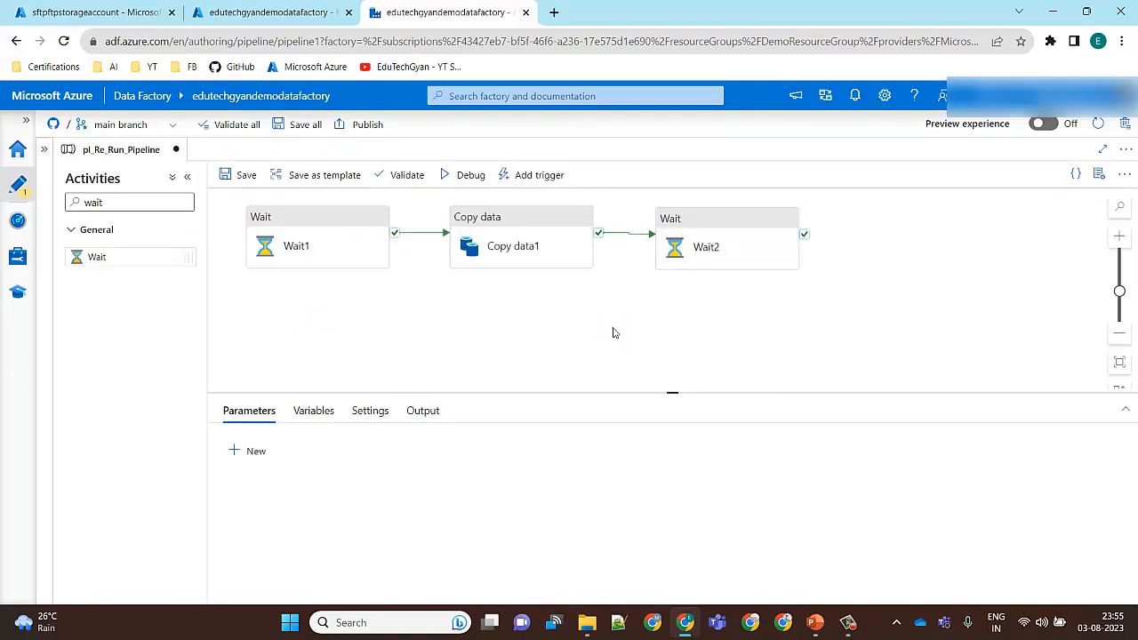
left_click(1118, 362)
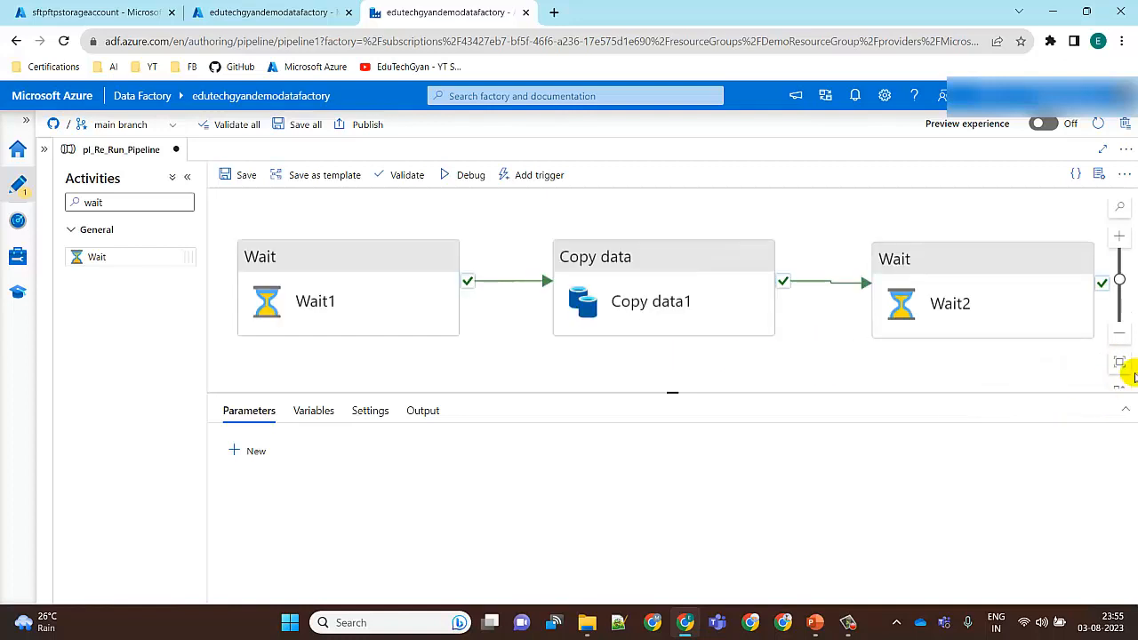
left_click(1120, 387)
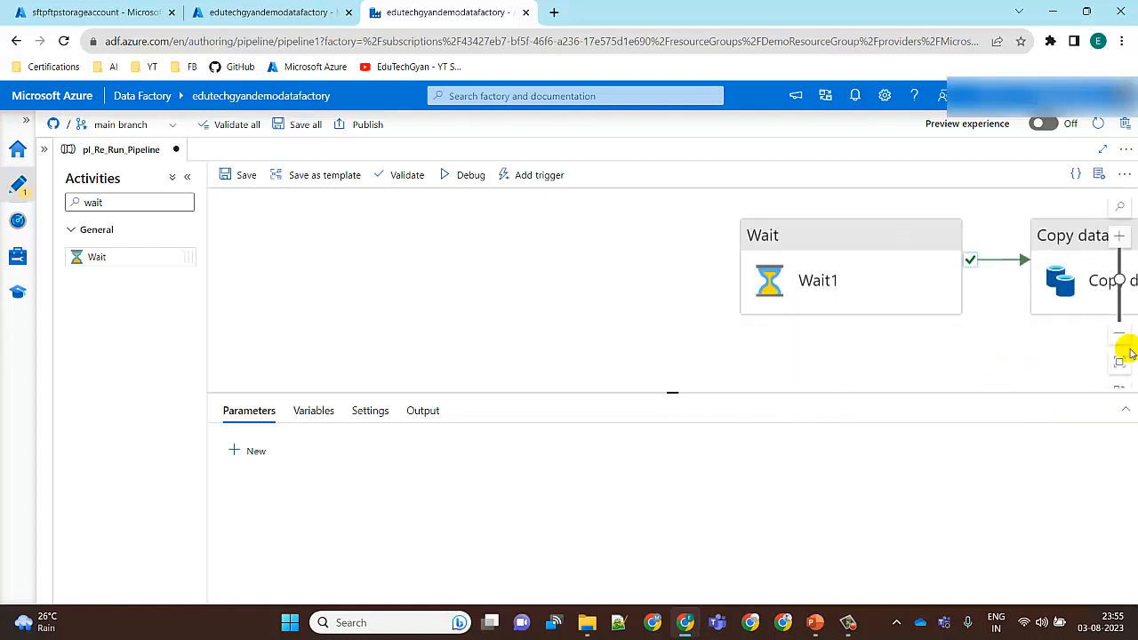
left_click(1120, 362)
left_click(692, 306)
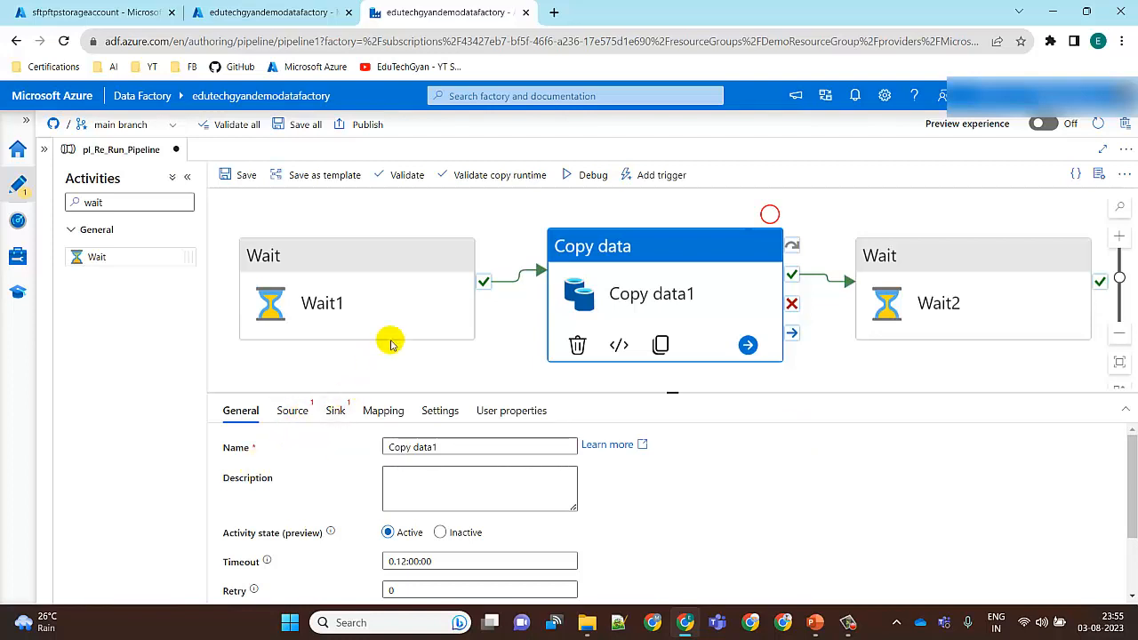
In the sftpftpstorageaccount browser tab, examine the contents of Employee.txt in the download container's Input folder.
left_click(145, 7)
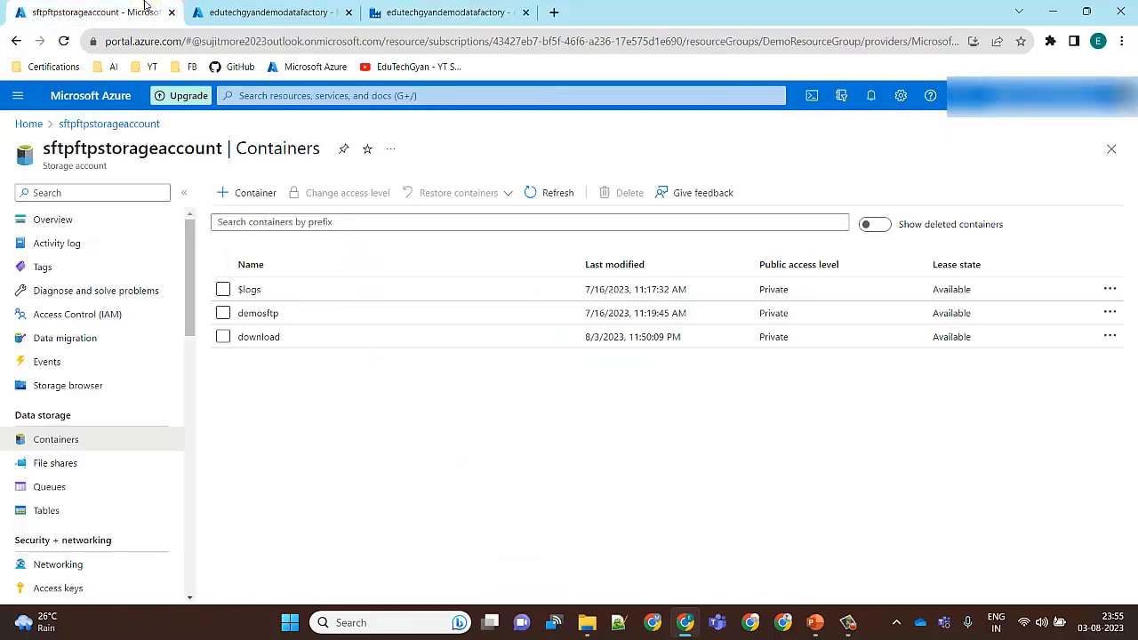
double_click(162, 151)
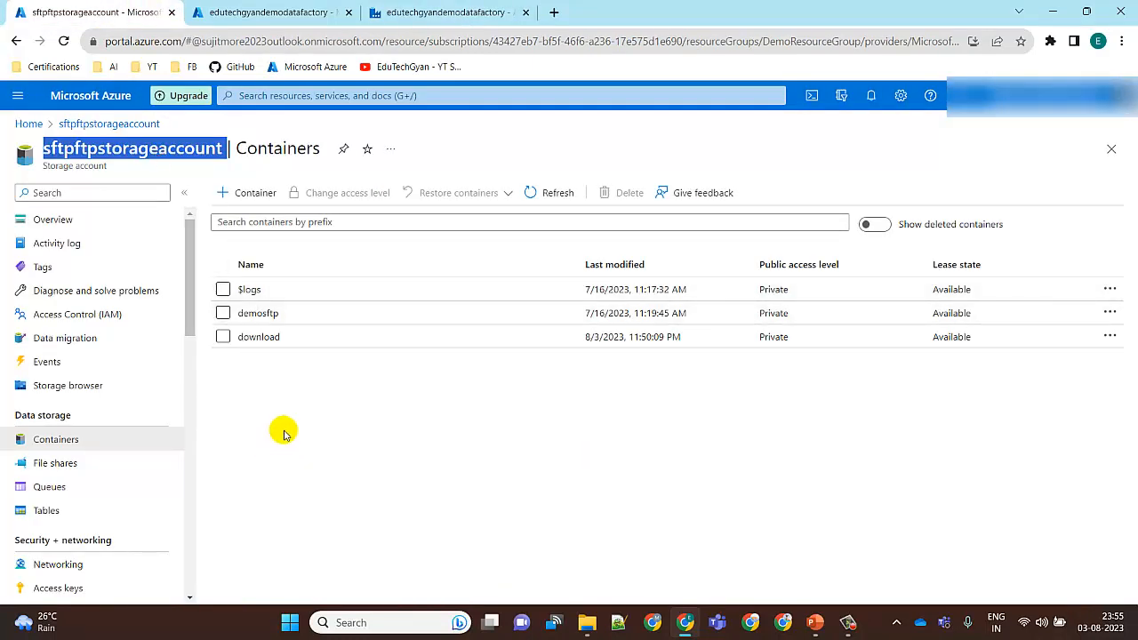
left_click(274, 338)
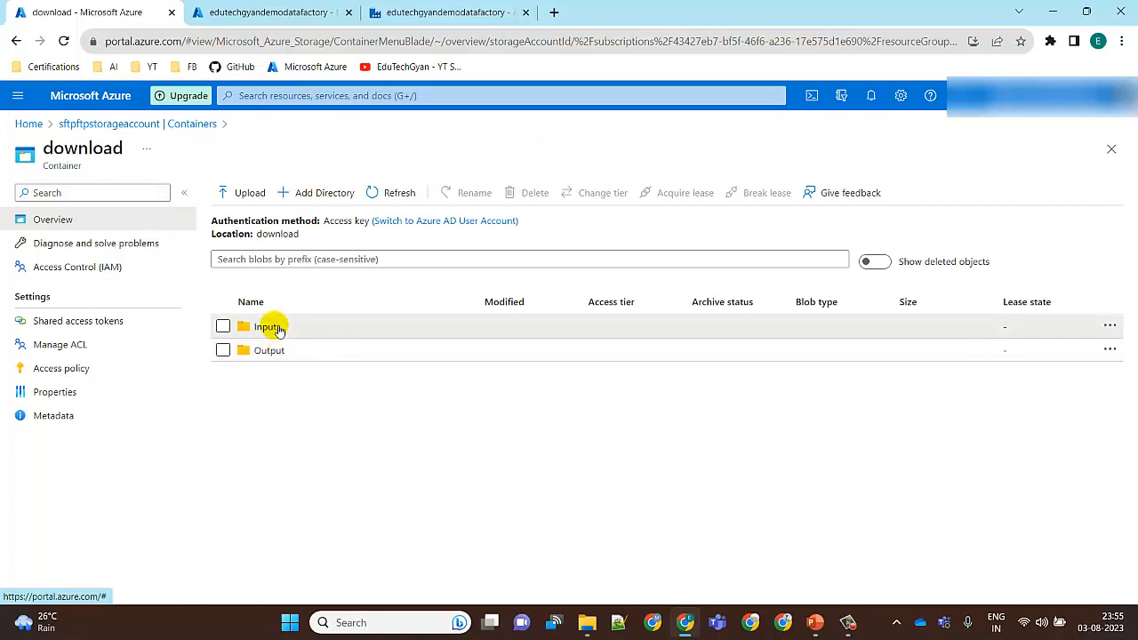
left_click(275, 327)
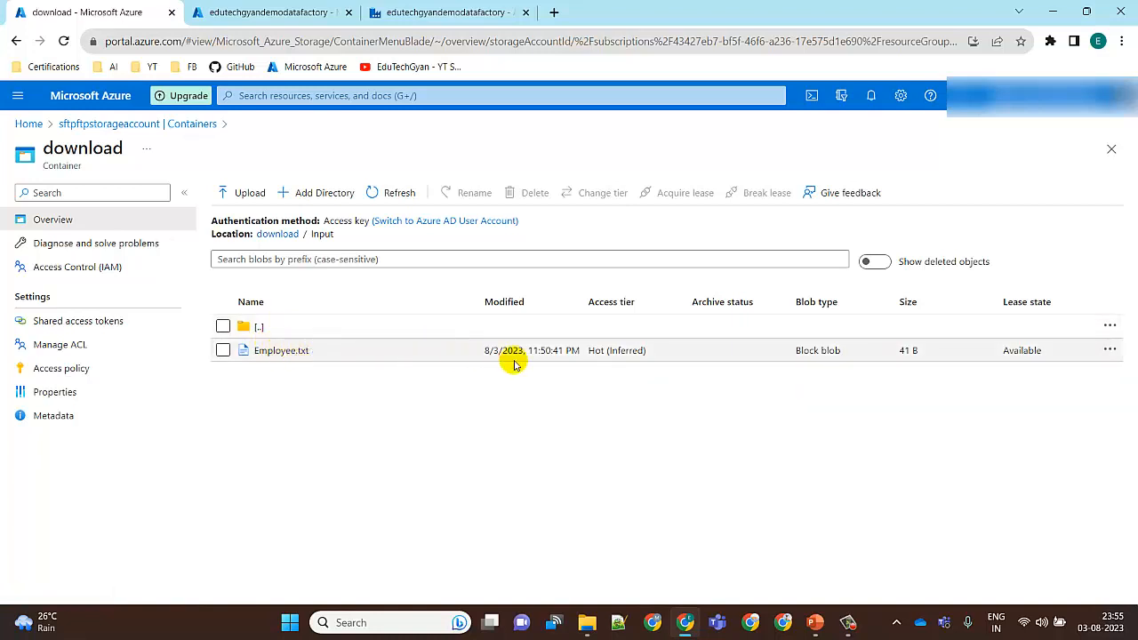
left_click(283, 350)
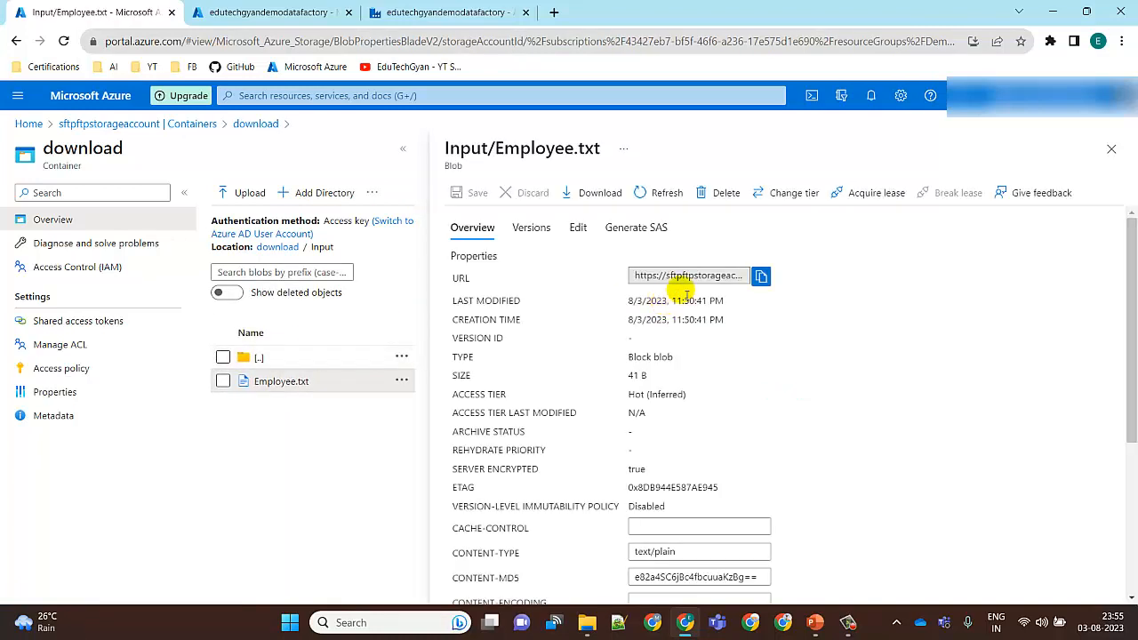
left_click(578, 227)
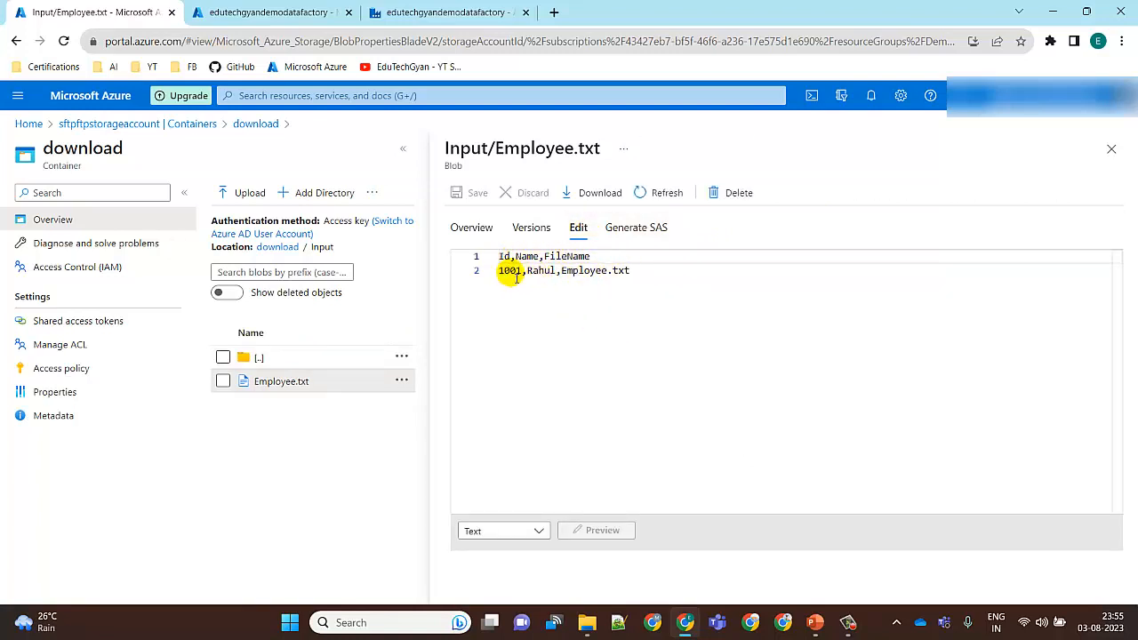
left_click(1111, 148)
Check the contents of the download container's Output folder and return to the container's root.
left_click(345, 329)
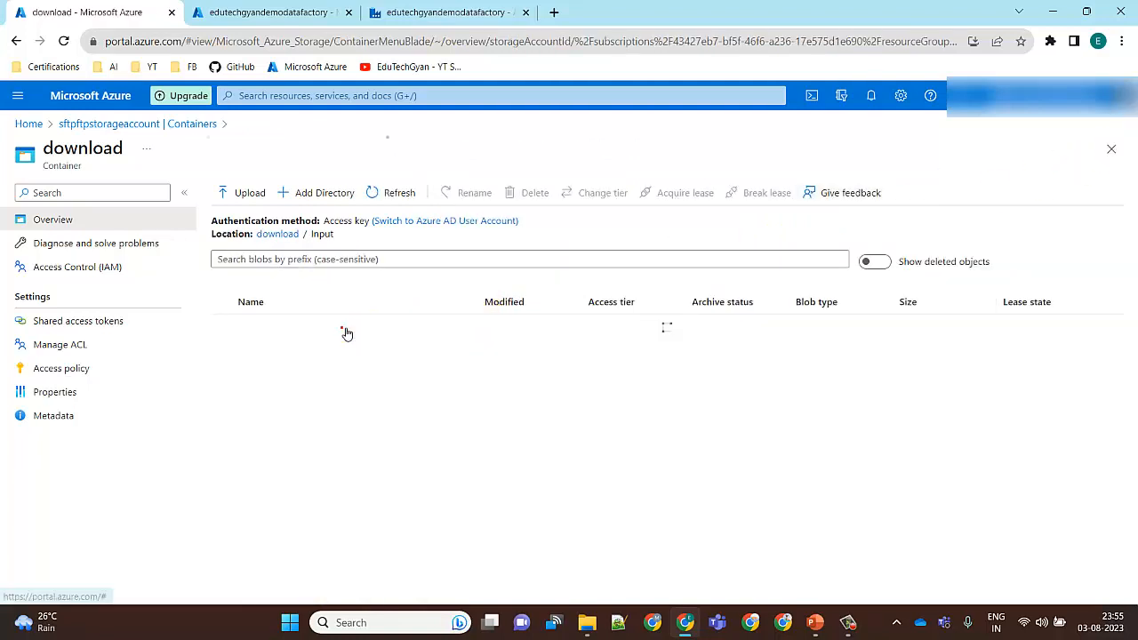
left_click(337, 327)
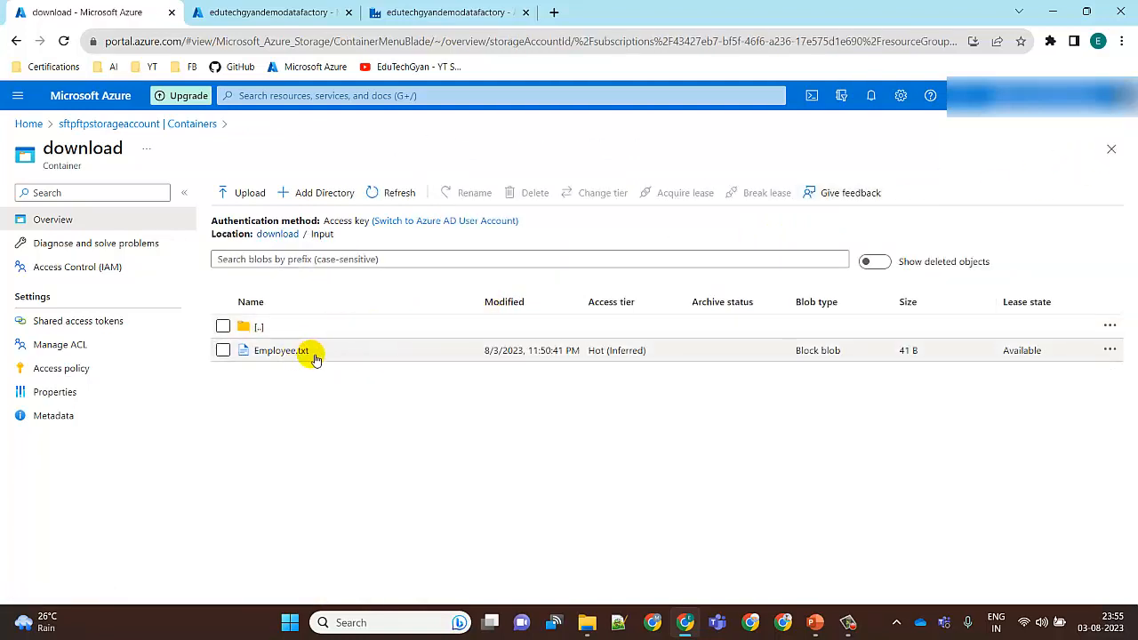
left_click(313, 330)
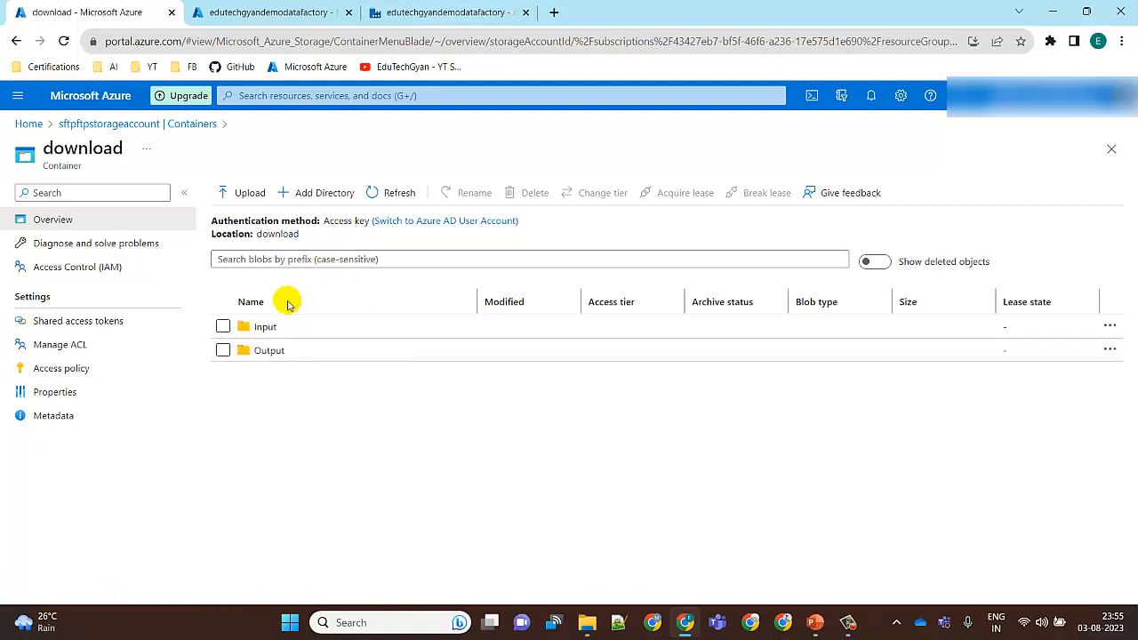
left_click(289, 356)
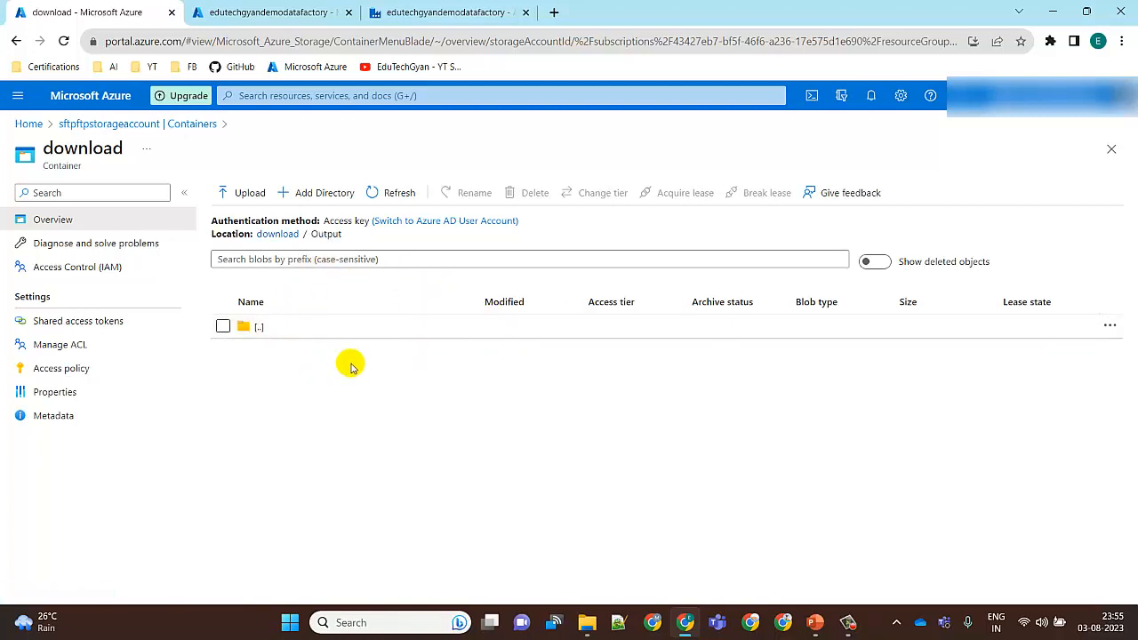
left_click(295, 326)
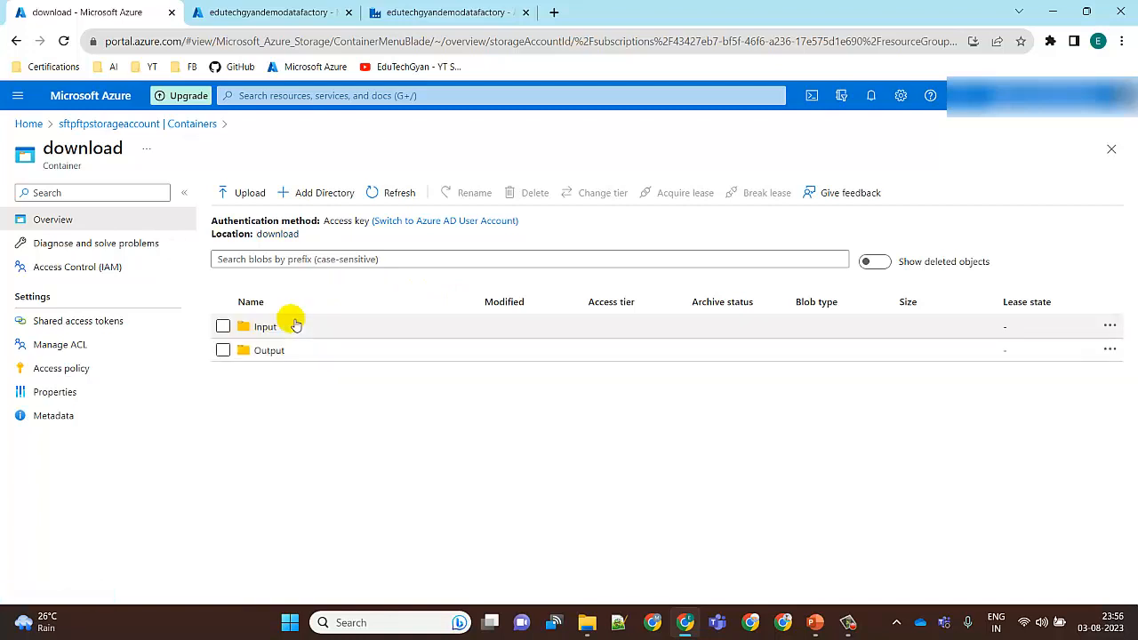
Switch back to the data factory and examine the source and sink settings of the Copy data activity.
left_click(434, 11)
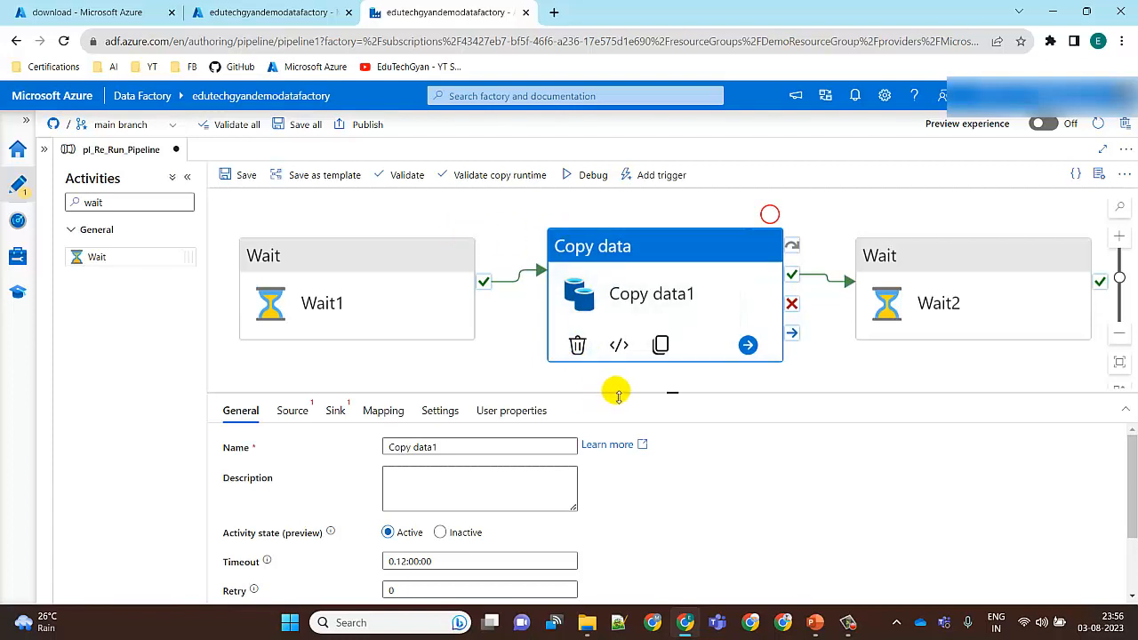
left_click(293, 413)
left_click(336, 414)
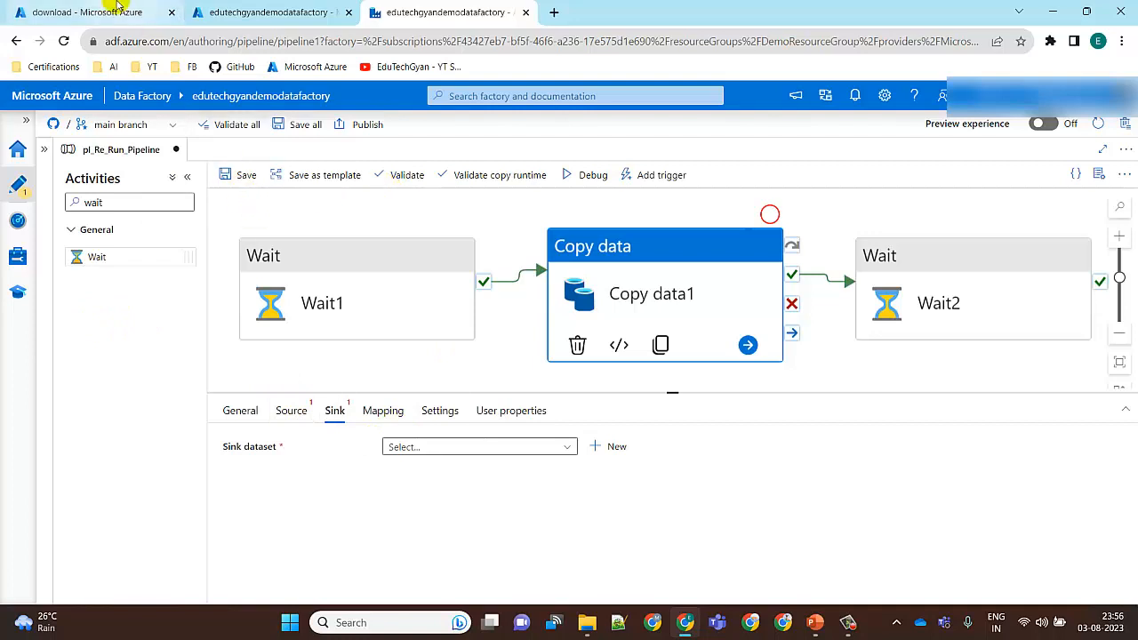
Start a new Azure Blob Storage linked service in the factory's management area and name it StorageAccount_ls_Connect.
left_click(18, 256)
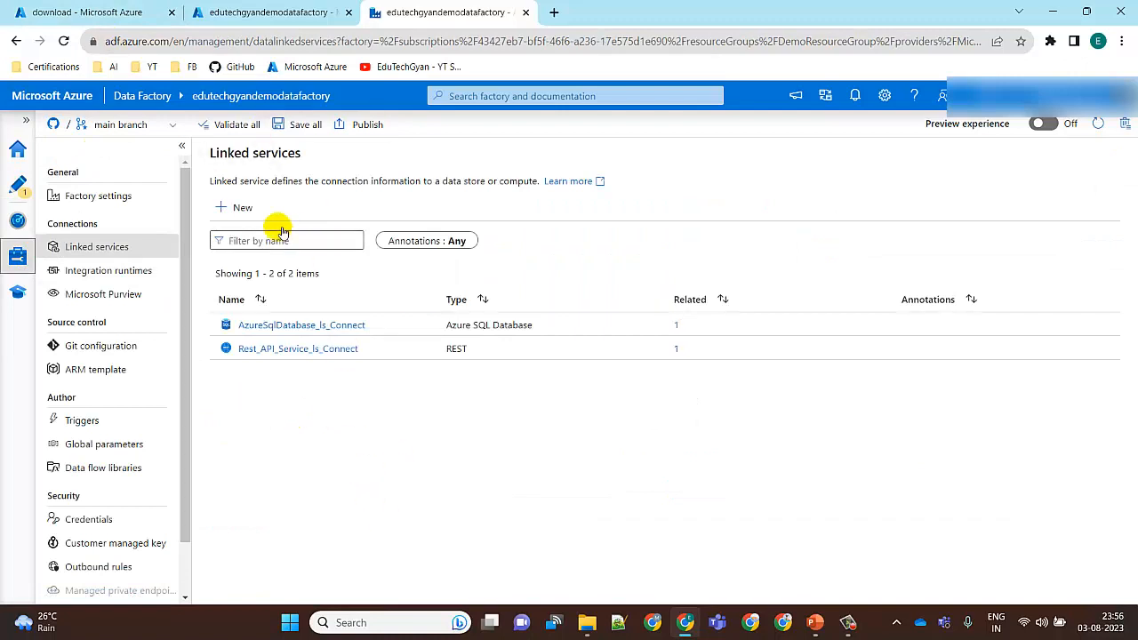
left_click(238, 207)
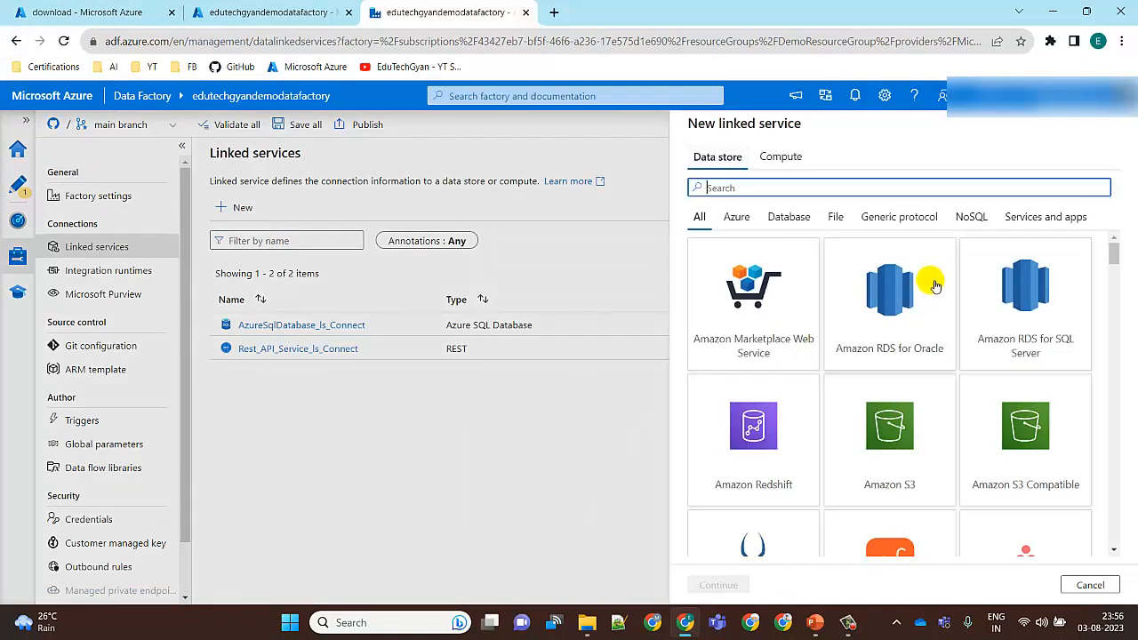
type("blo")
left_click(754, 347)
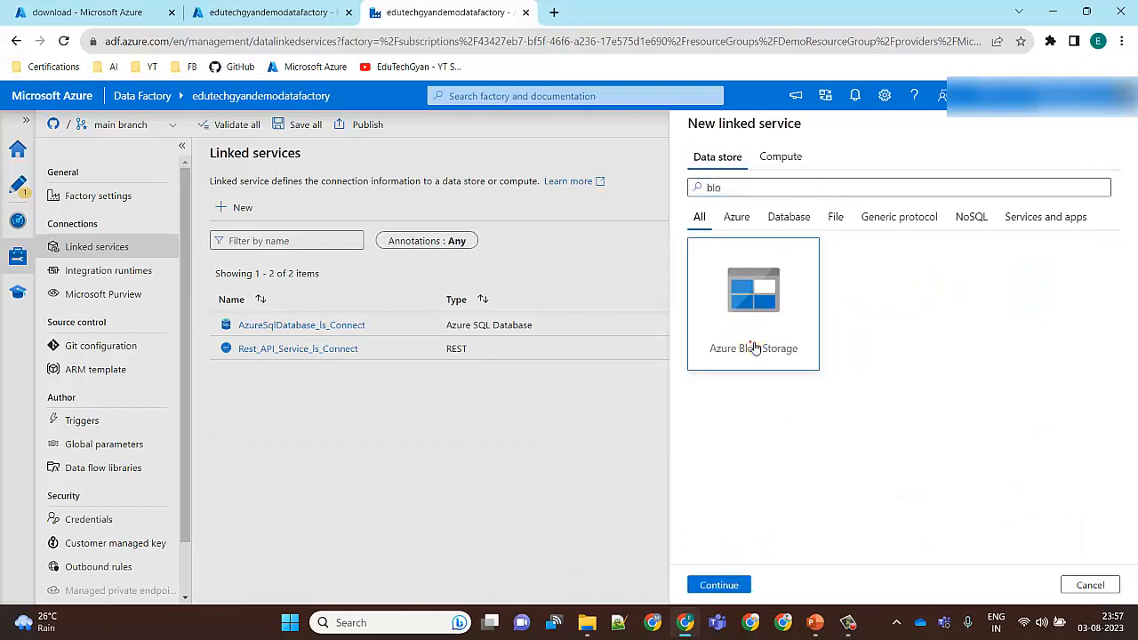
left_click(718, 585)
left_click(812, 225)
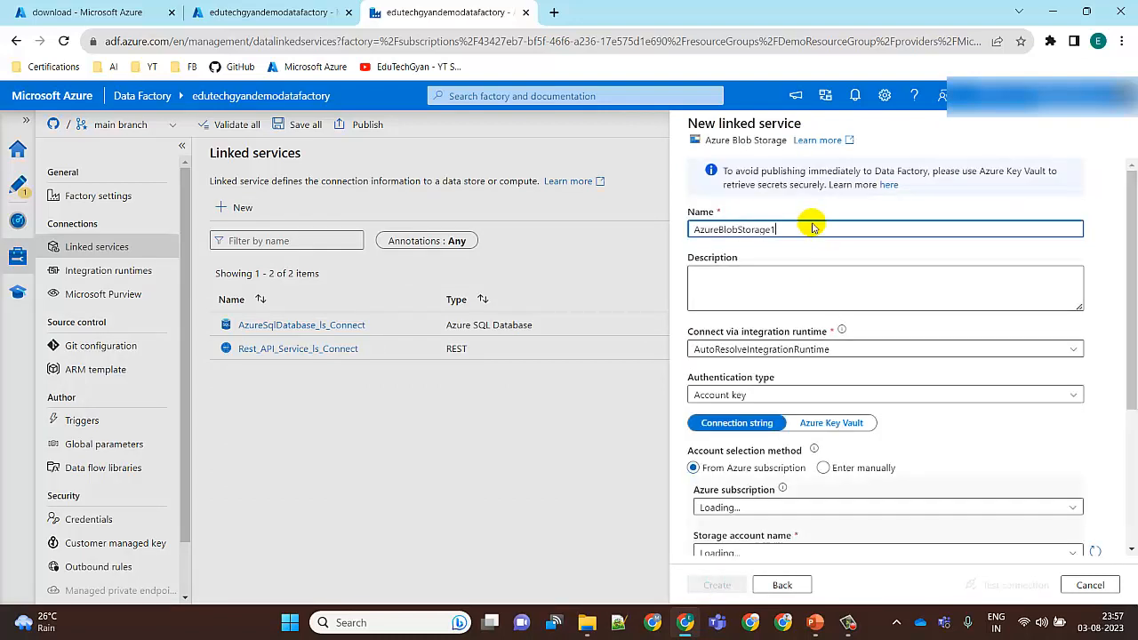
left_click_drag(788, 231, 640, 242)
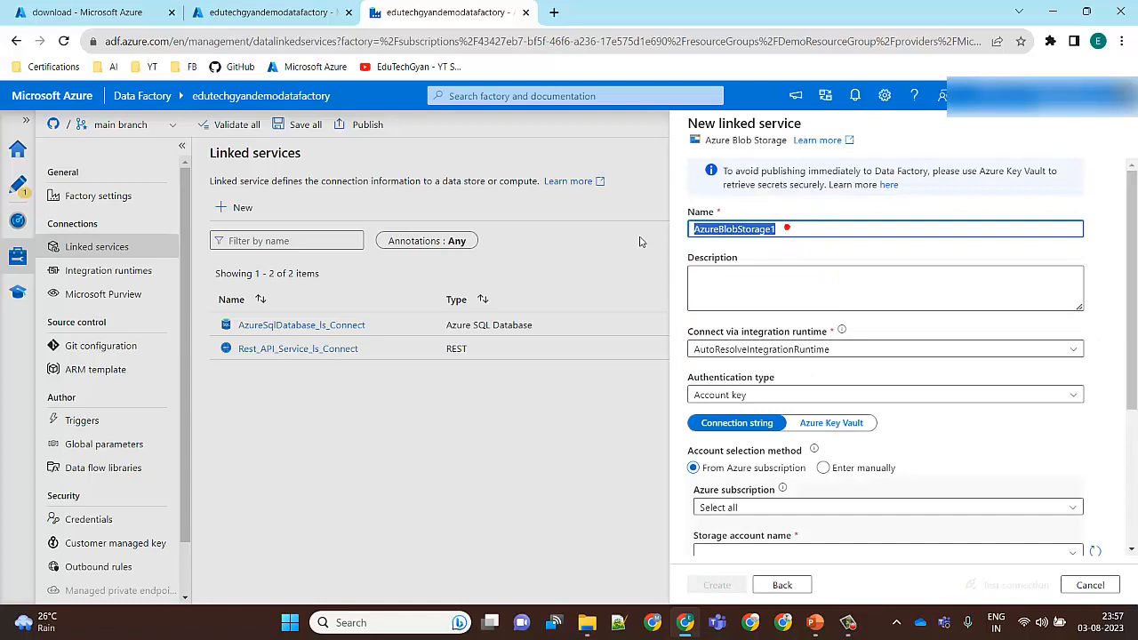
type("StorageAccount_ls_Connect")
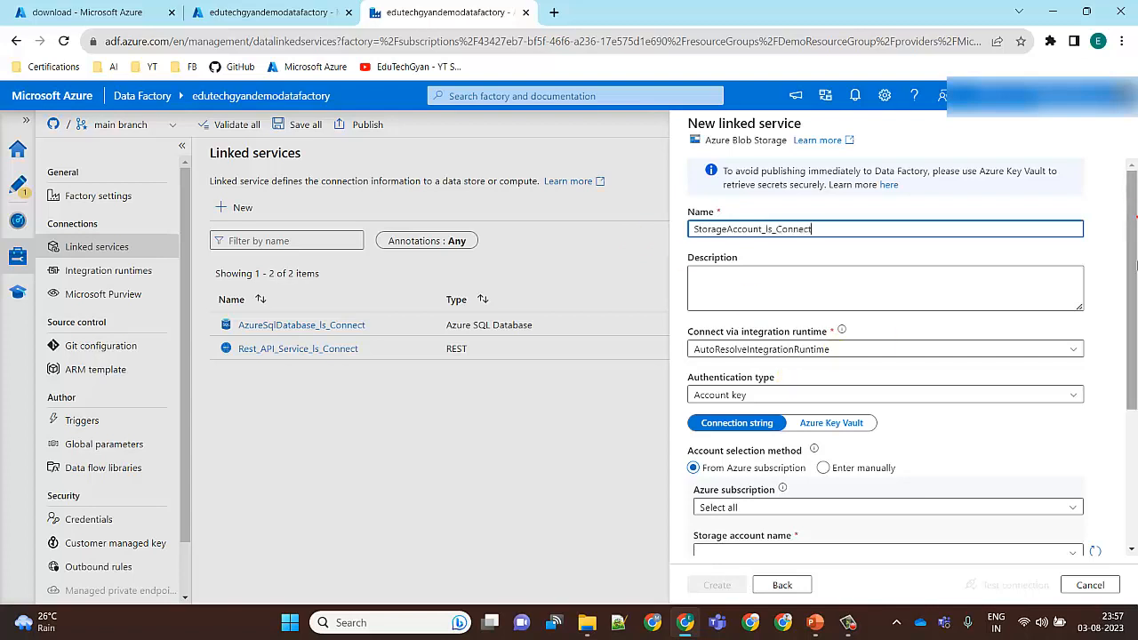
Point the linked service to sftpftpstorageaccount in the Free Trial subscription, then test the connection and create it.
left_click_drag(1136, 264, 1126, 386)
left_click(1080, 285)
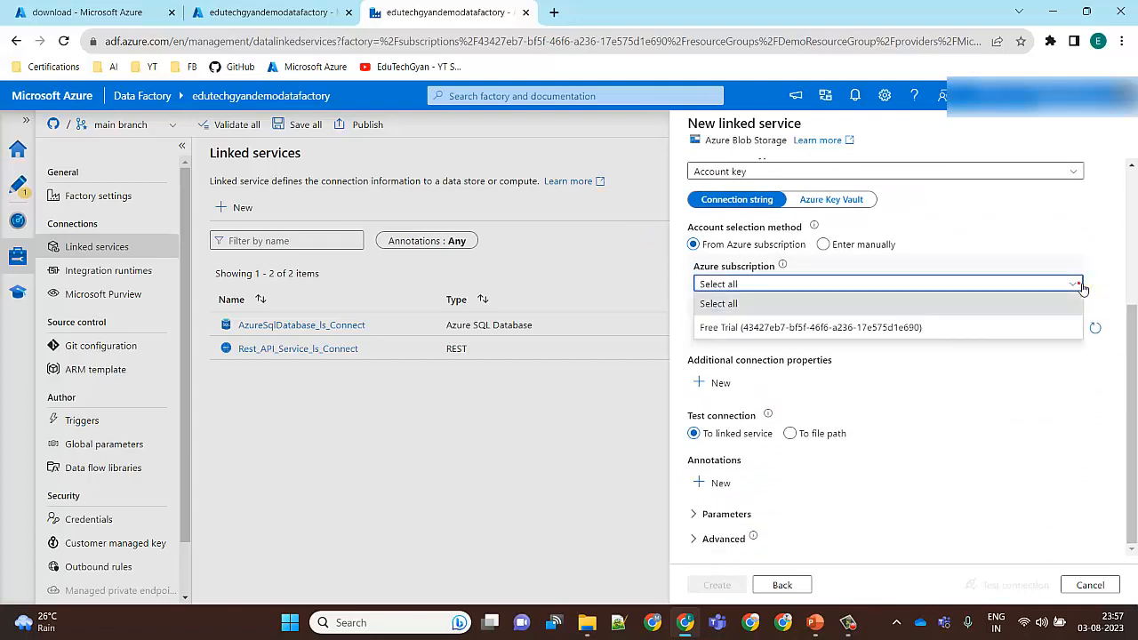
left_click(948, 328)
left_click(1077, 330)
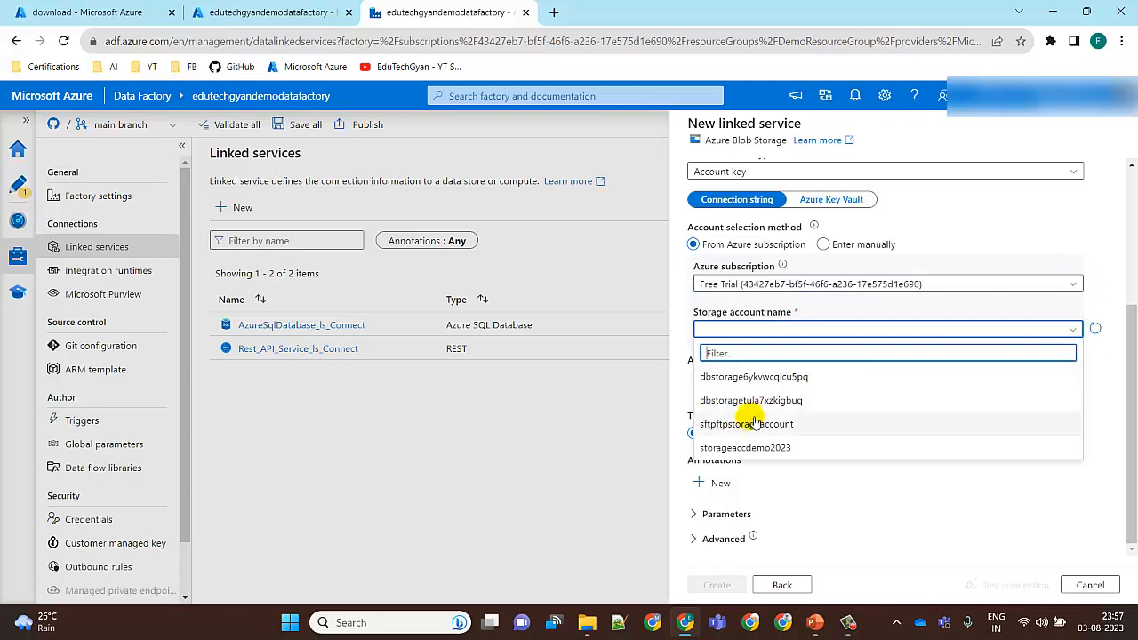
left_click(752, 426)
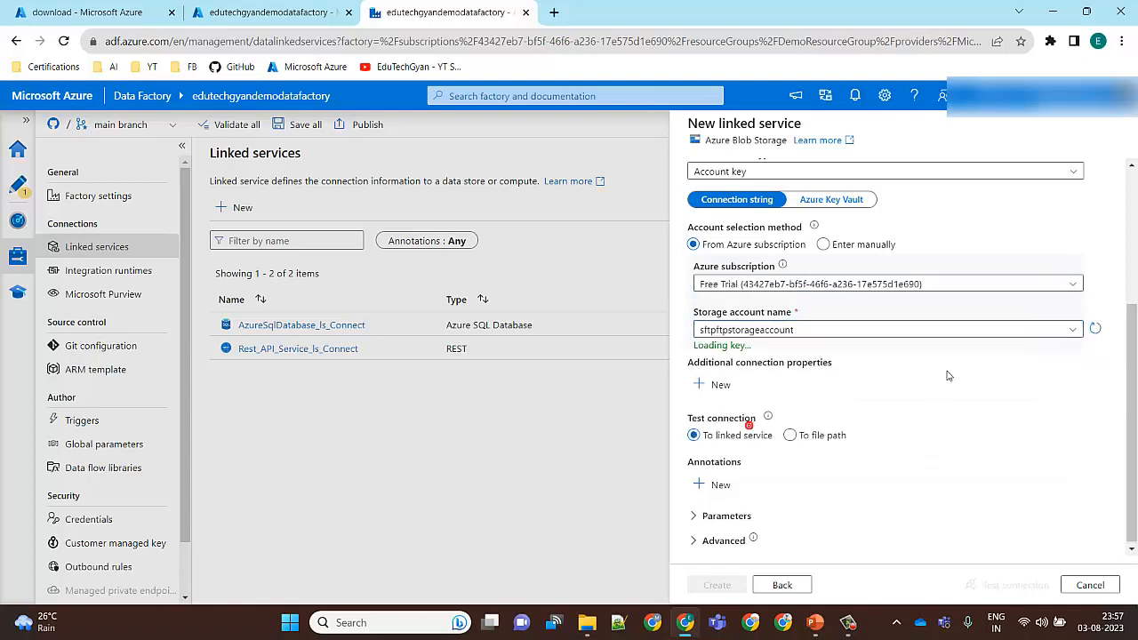
left_click(1026, 589)
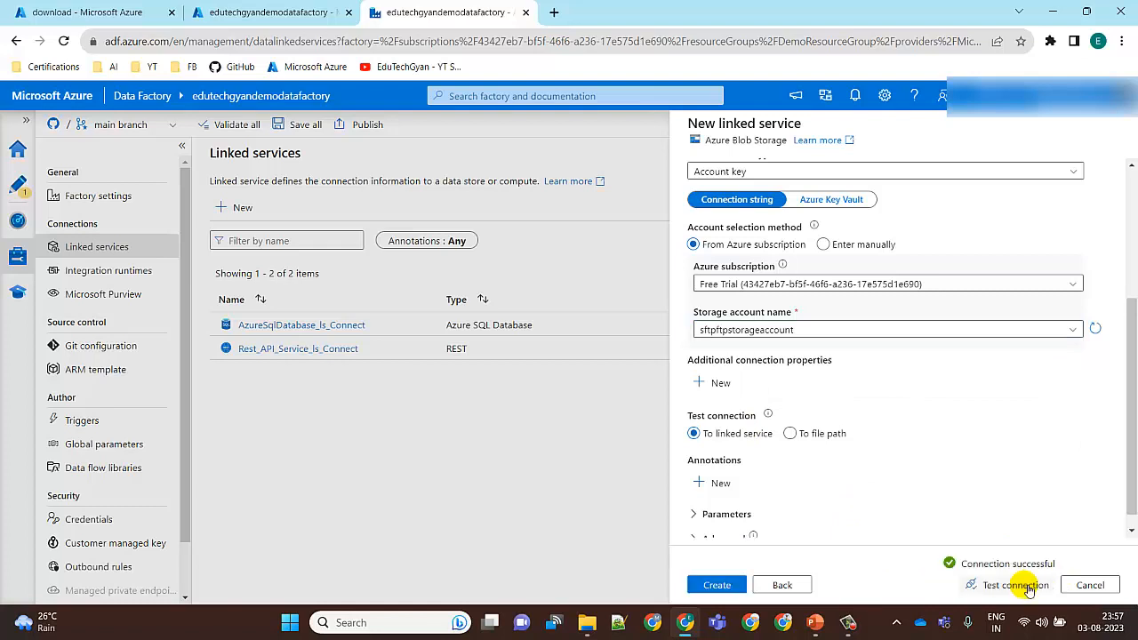
left_click(721, 587)
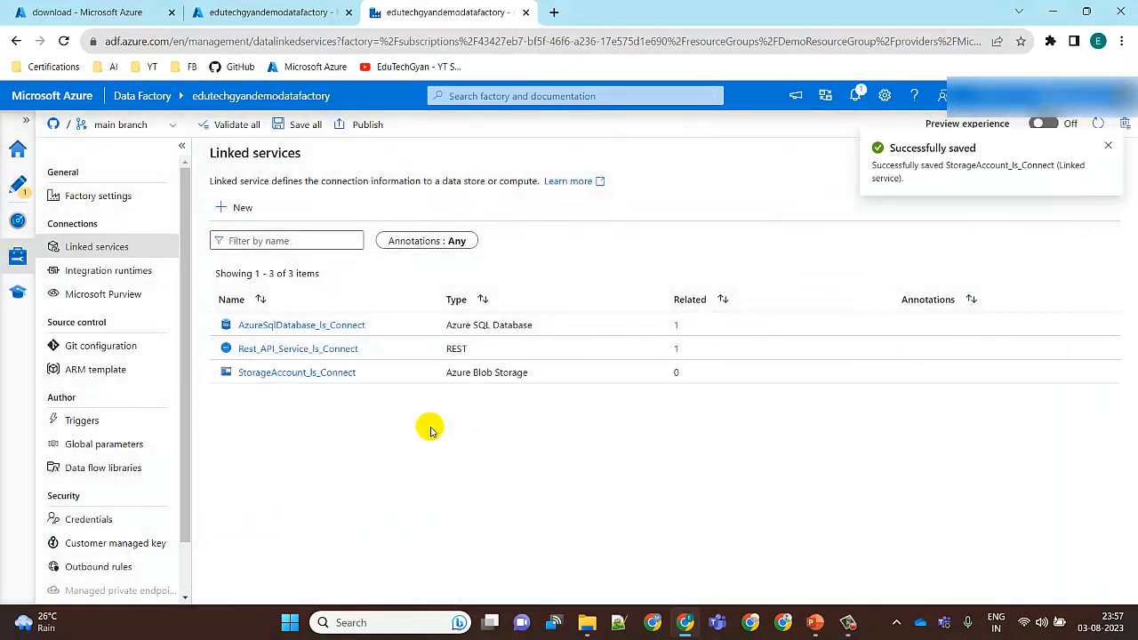
Return to pl_Re_Run_Pipeline and bring up the available source datasets of the Copy data activity.
left_click(19, 186)
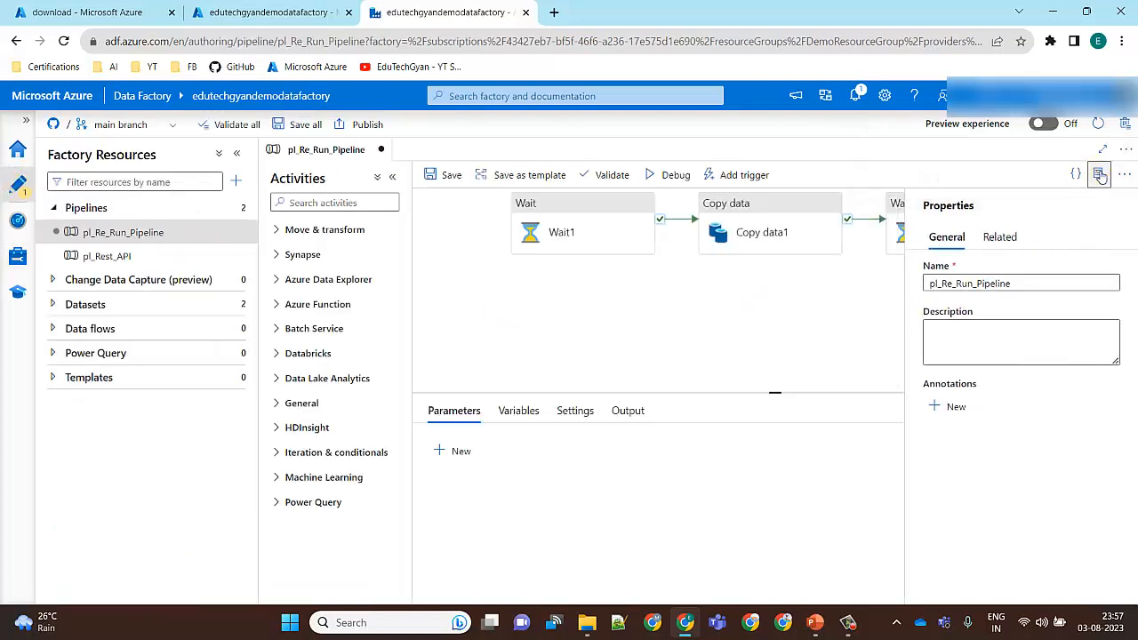
left_click(1099, 174)
left_click(778, 231)
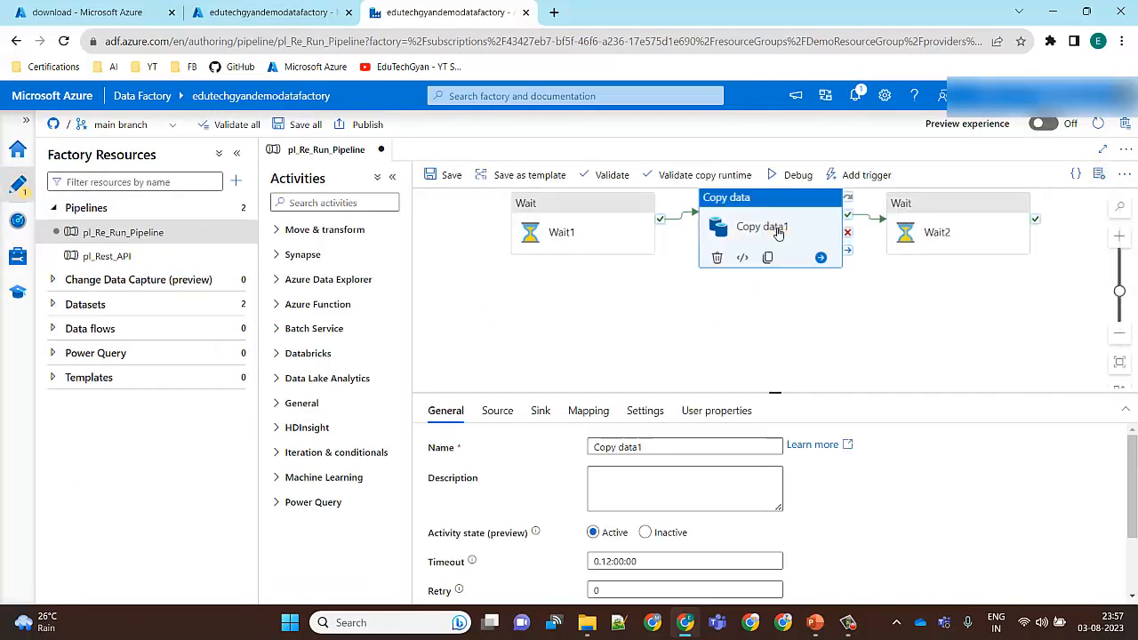
left_click(498, 412)
left_click_drag(548, 393, 556, 299)
left_click(771, 347)
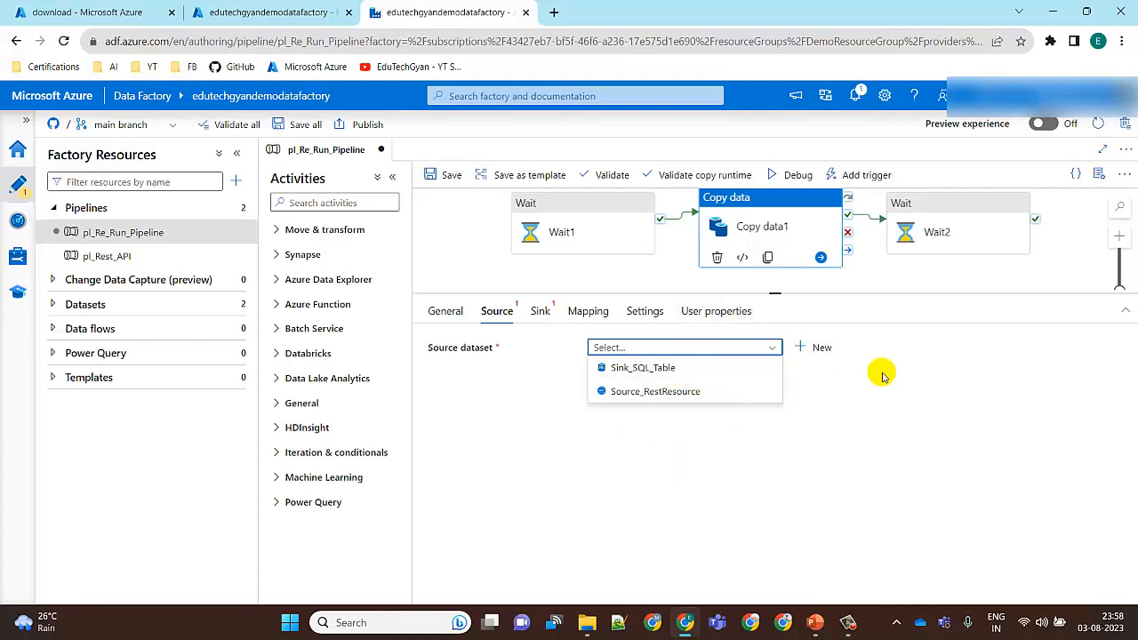
Start a new source dataset for the Copy data activity, using Azure Blob Storage and the DelimitedText format.
left_click(823, 348)
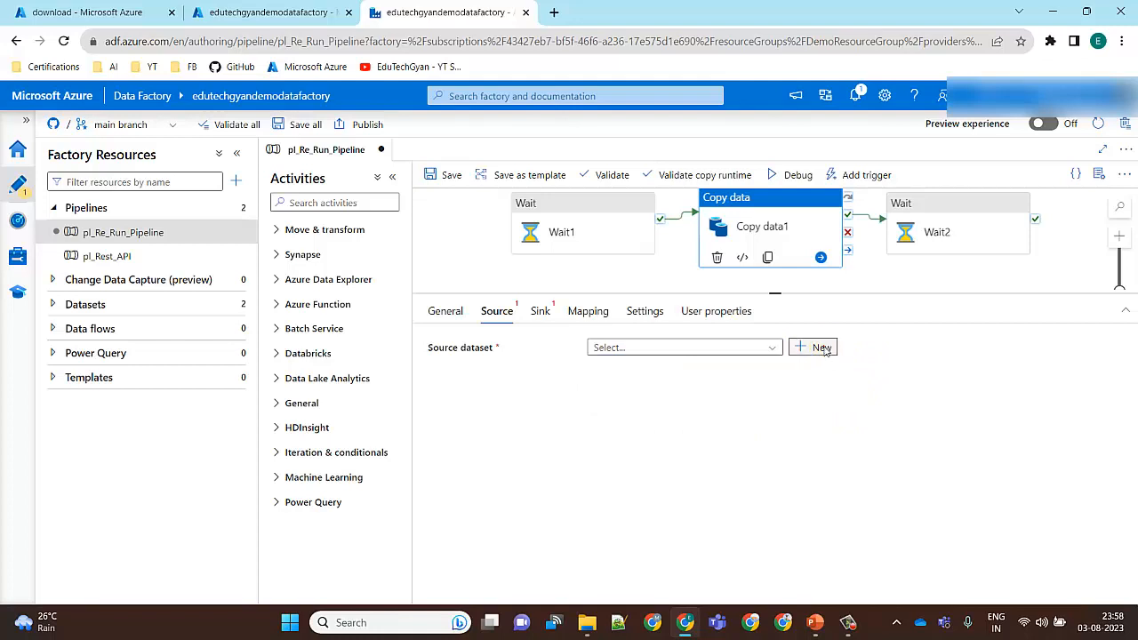
left_click(823, 212)
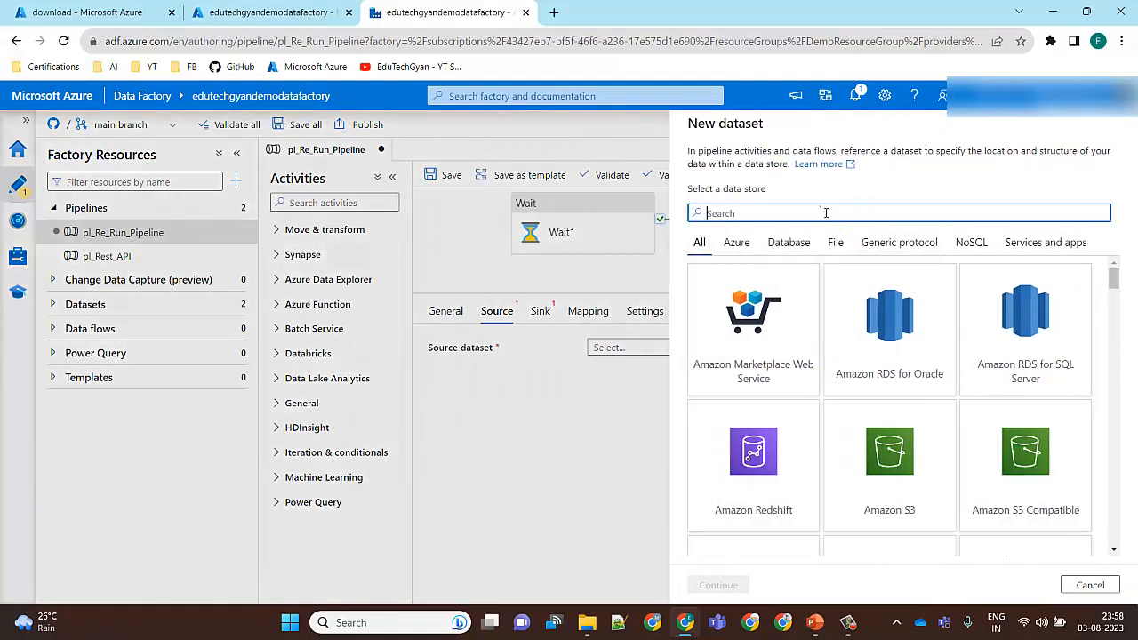
type("blo")
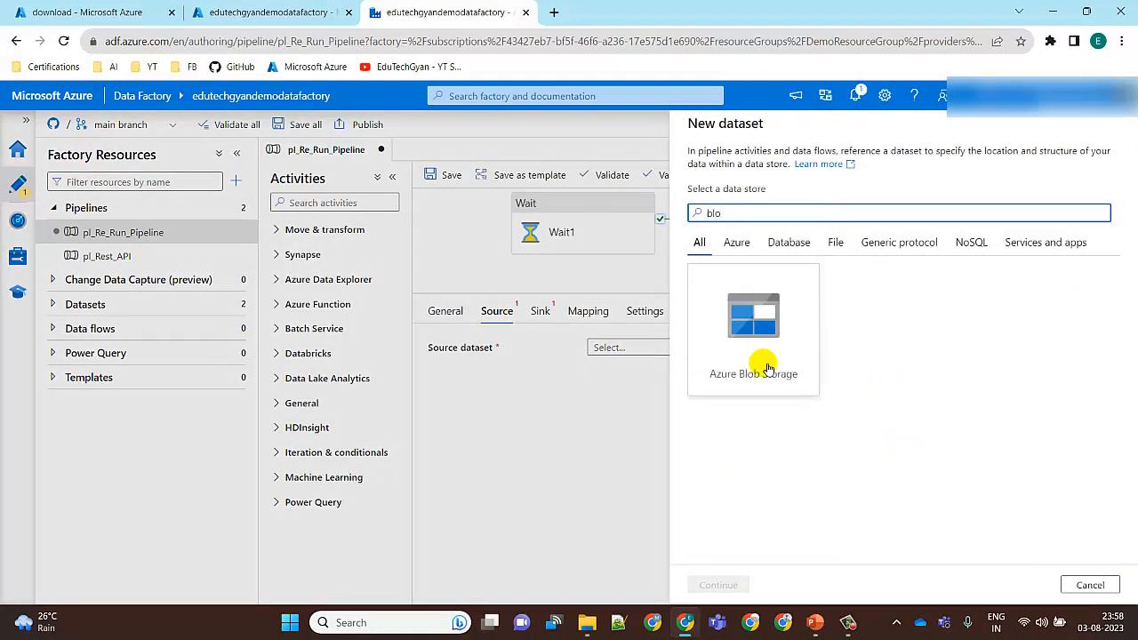
left_click(768, 368)
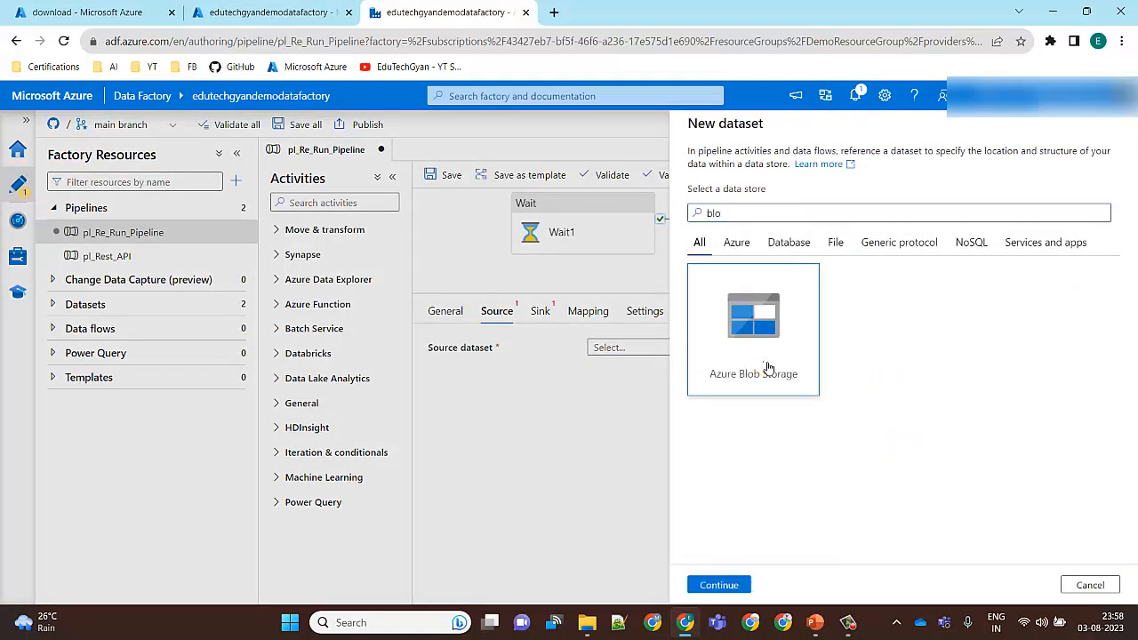
left_click(739, 585)
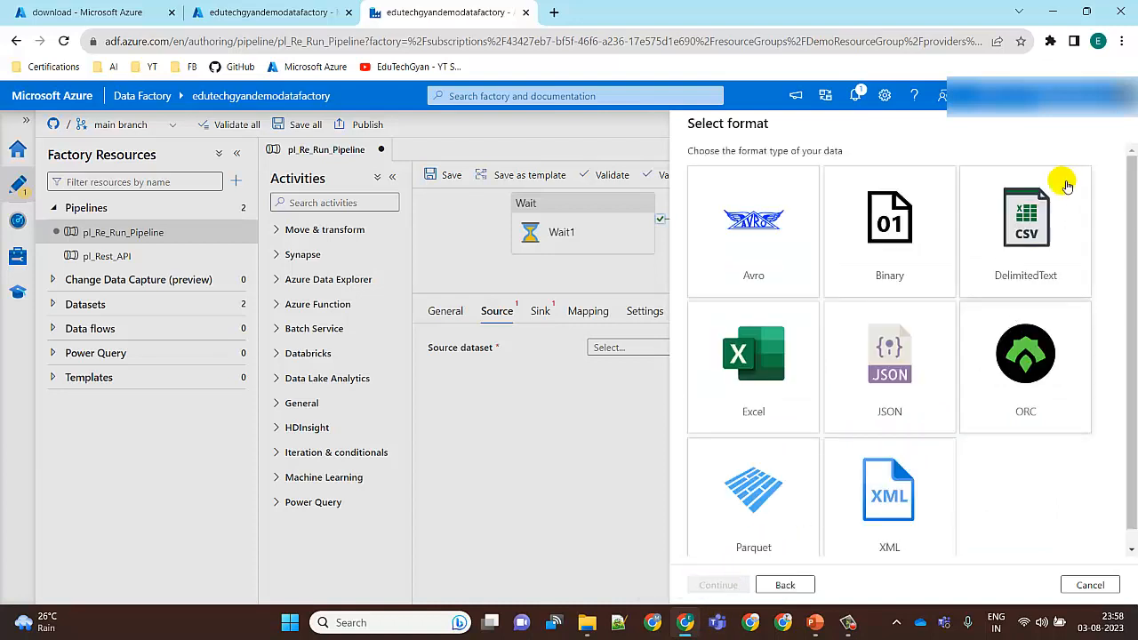
left_click(1030, 230)
left_click(722, 587)
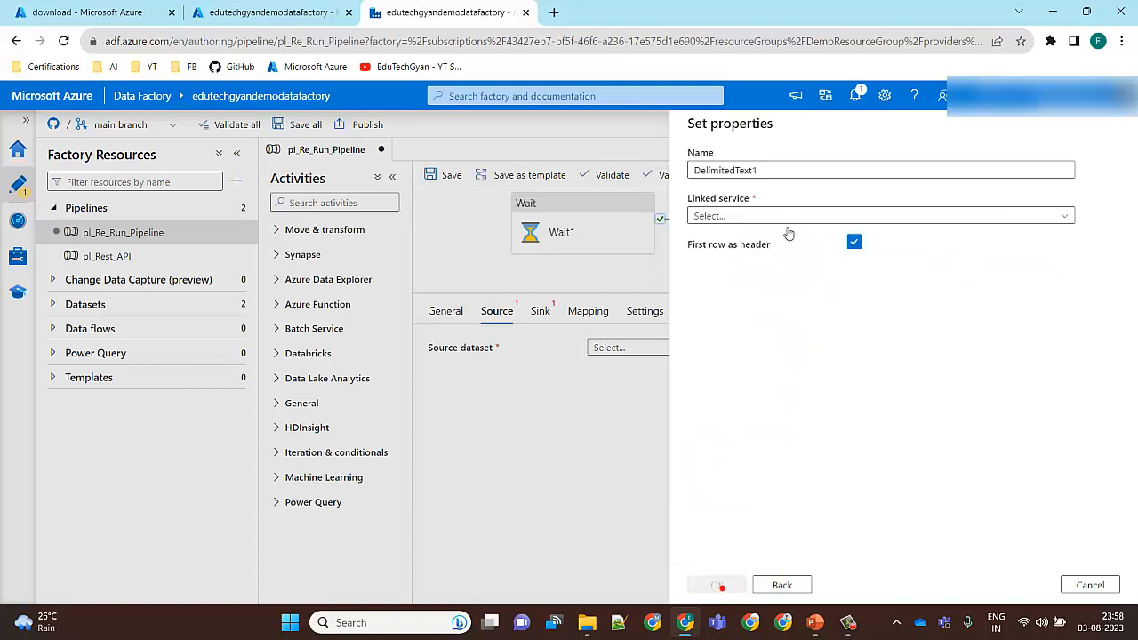
Name the source dataset Source_File and assign it the StorageAccount_ls_Connect linked service.
left_click_drag(778, 169, 626, 186)
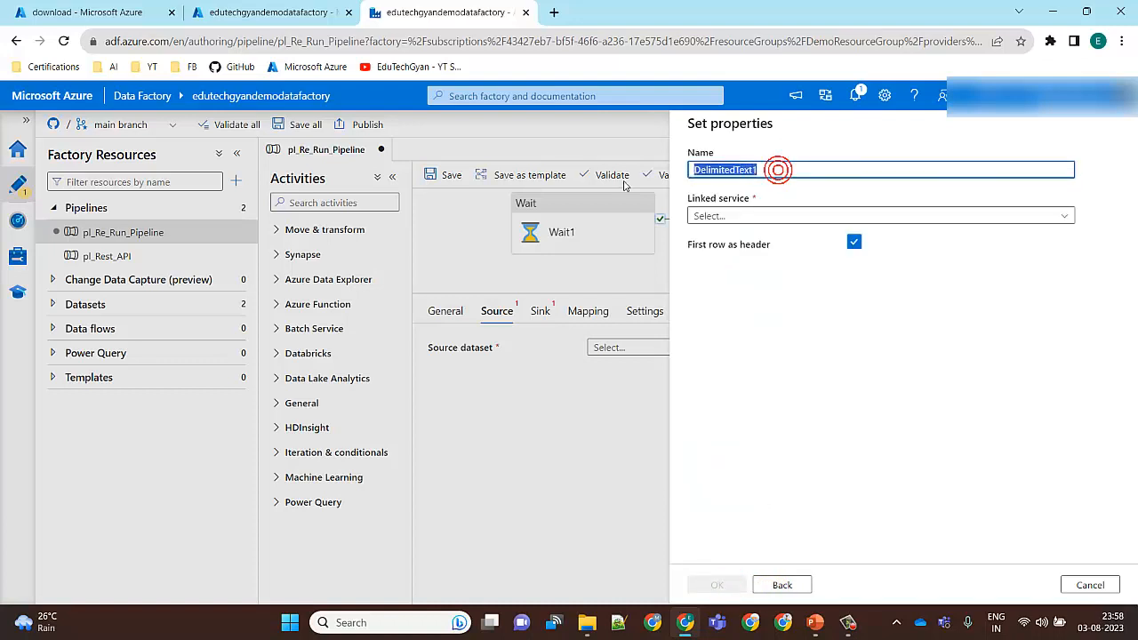
type("Source_File")
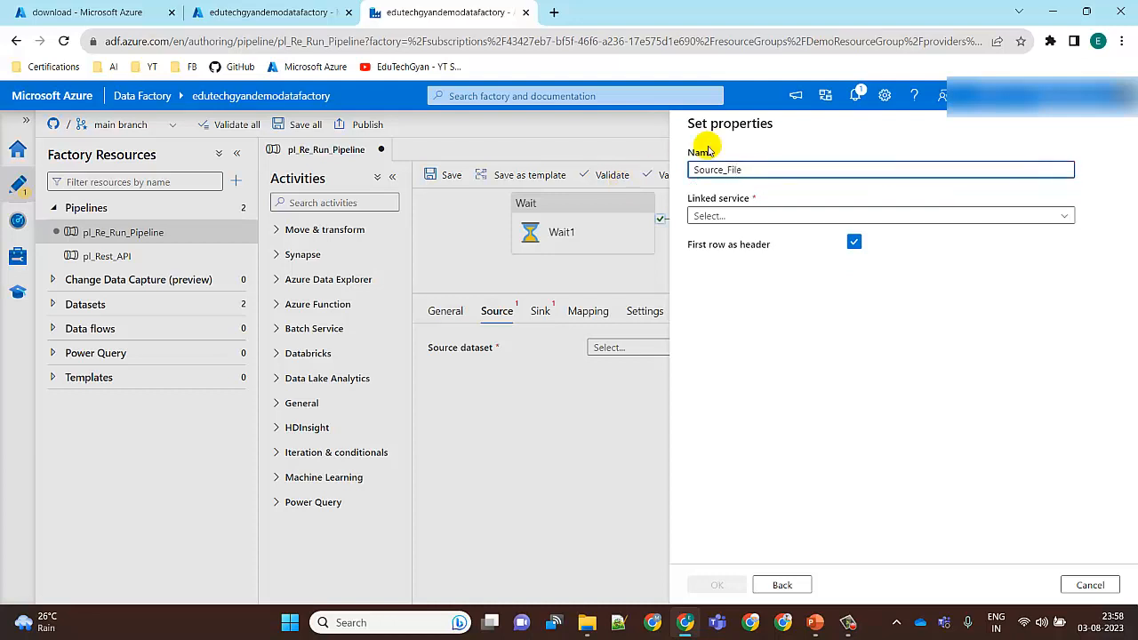
left_click(791, 216)
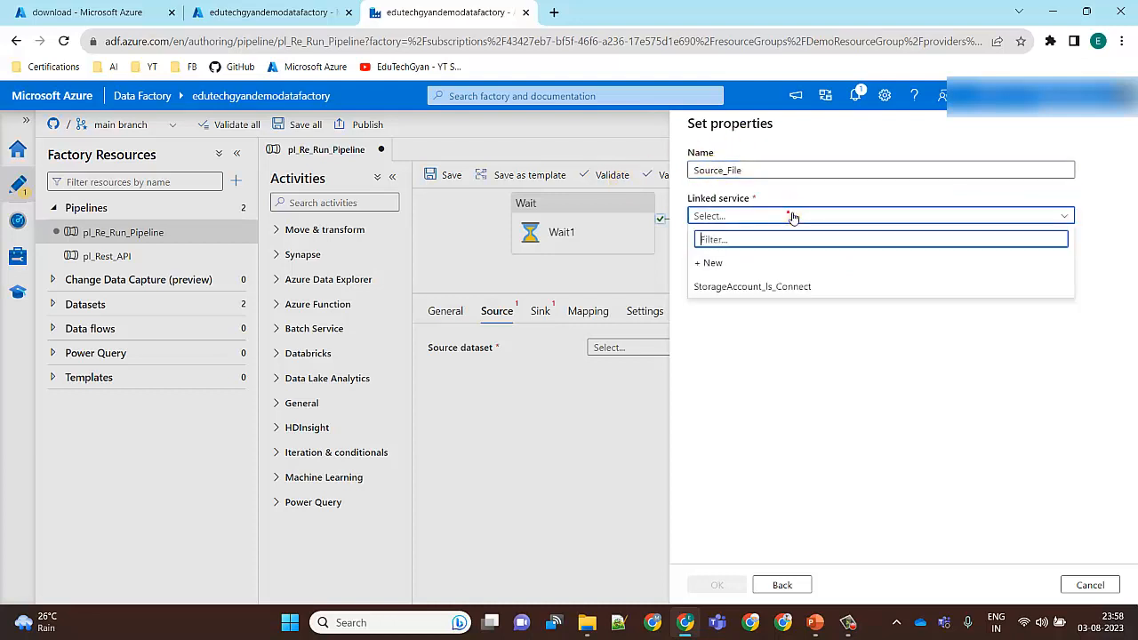
left_click(760, 288)
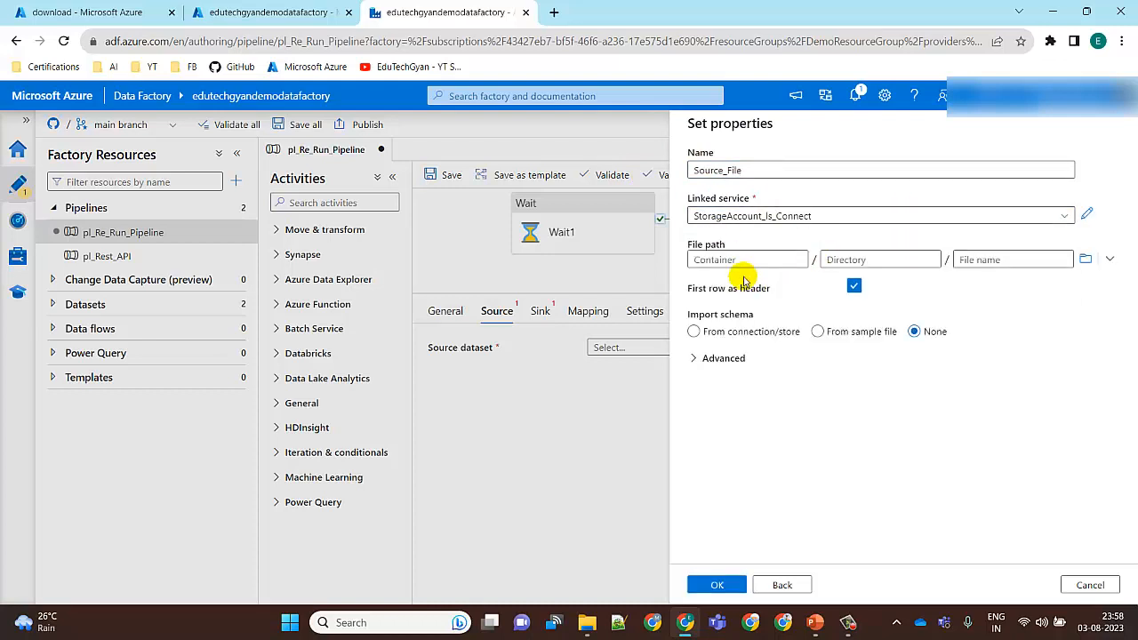
Set the source dataset's file path to Employee.txt in the download container's Input folder and create the dataset.
left_click(1086, 259)
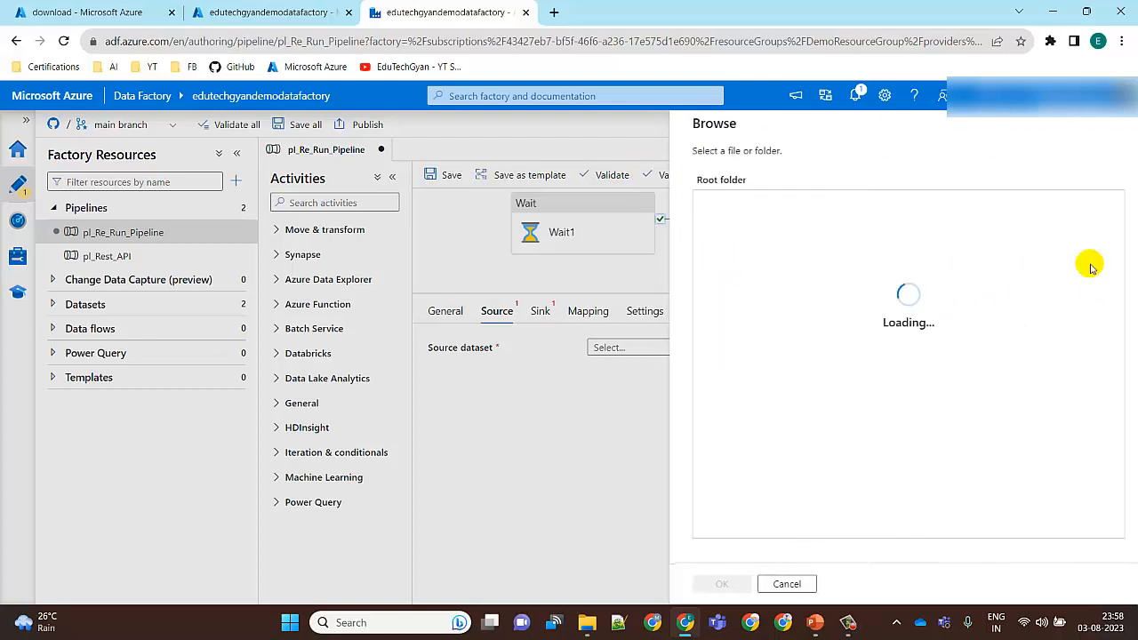
left_click(735, 229)
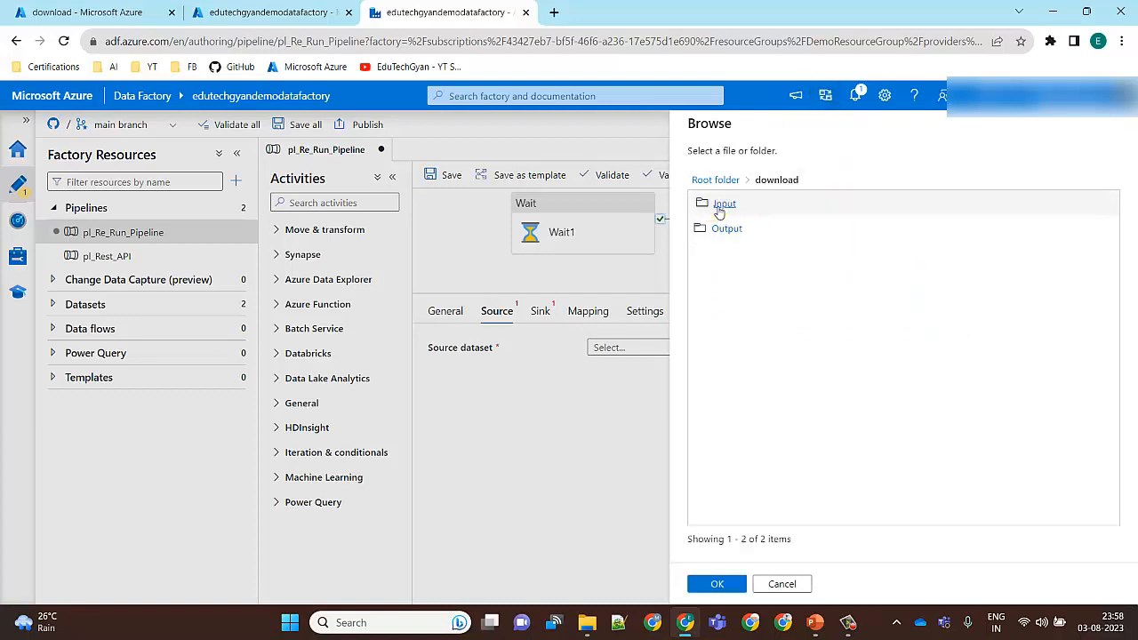
left_click(715, 208)
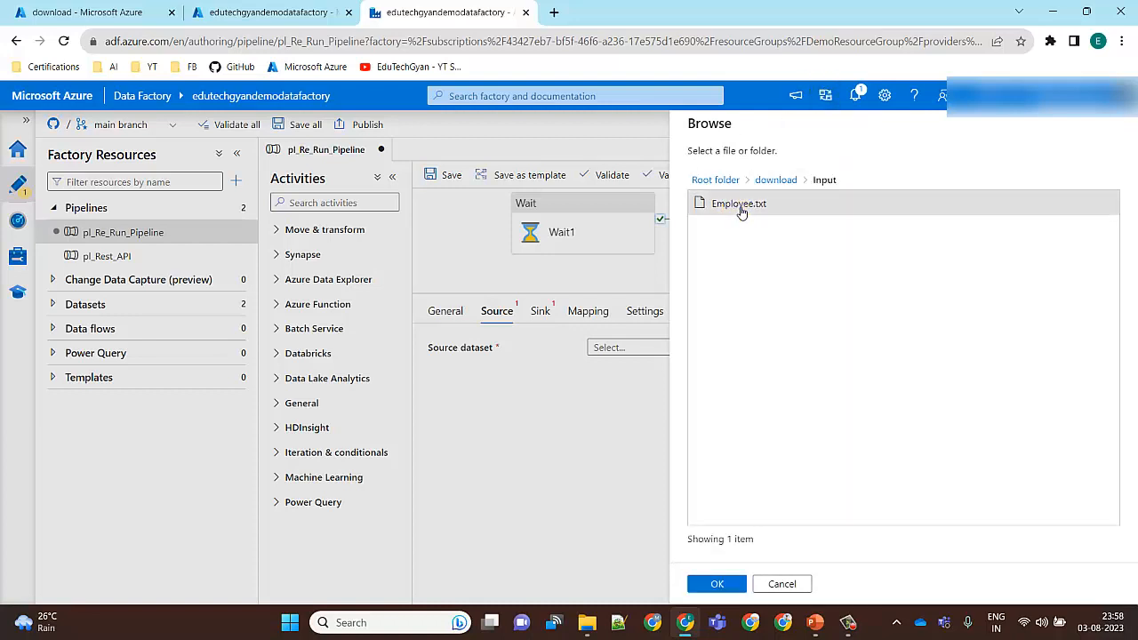
left_click(714, 586)
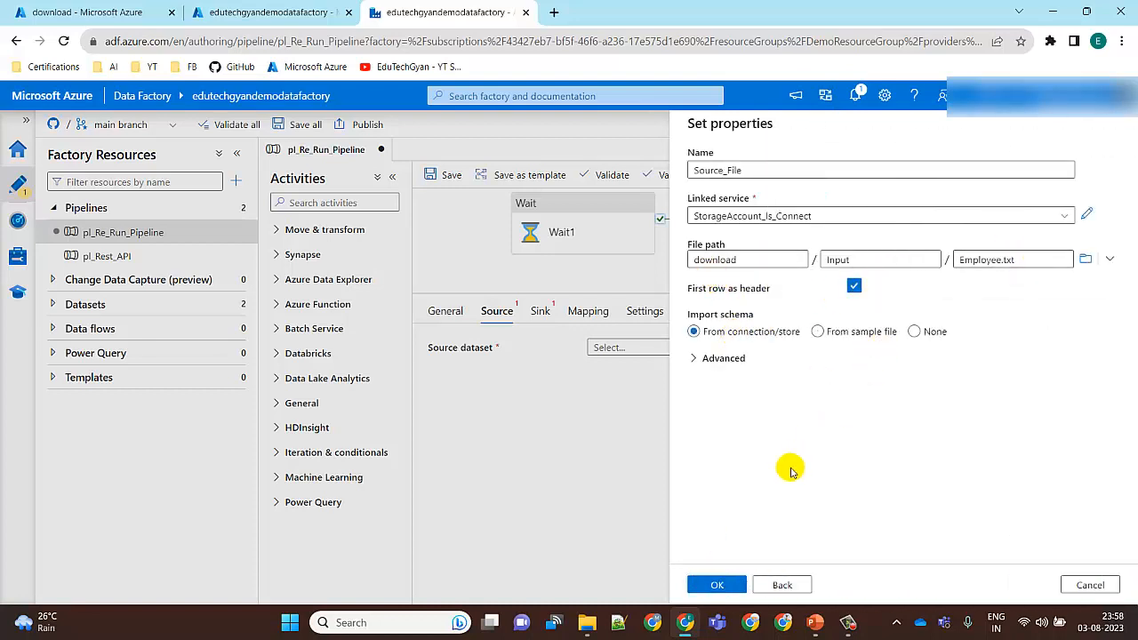
left_click(725, 586)
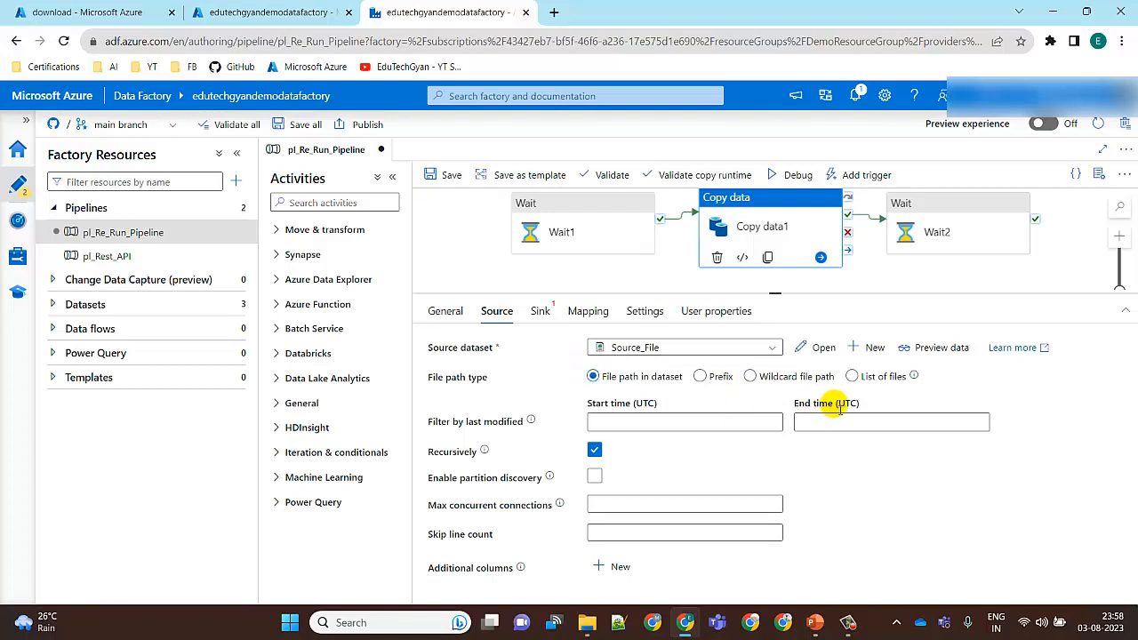
Start a new sink dataset for the Copy data activity, using Azure Blob Storage and the DelimitedText format.
left_click(544, 313)
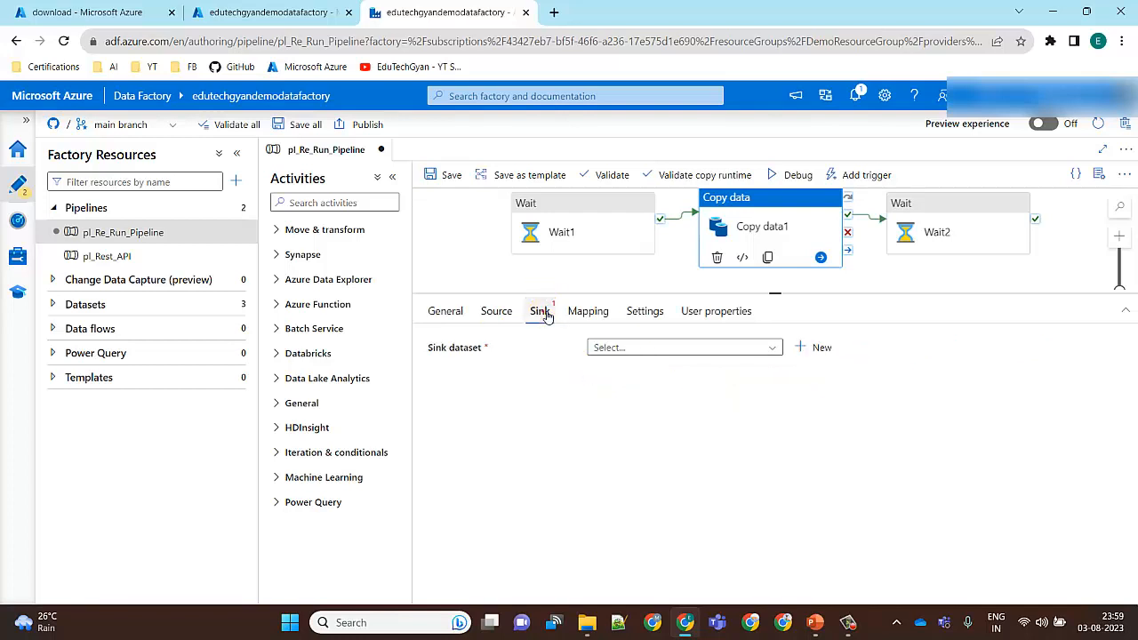
left_click(772, 350)
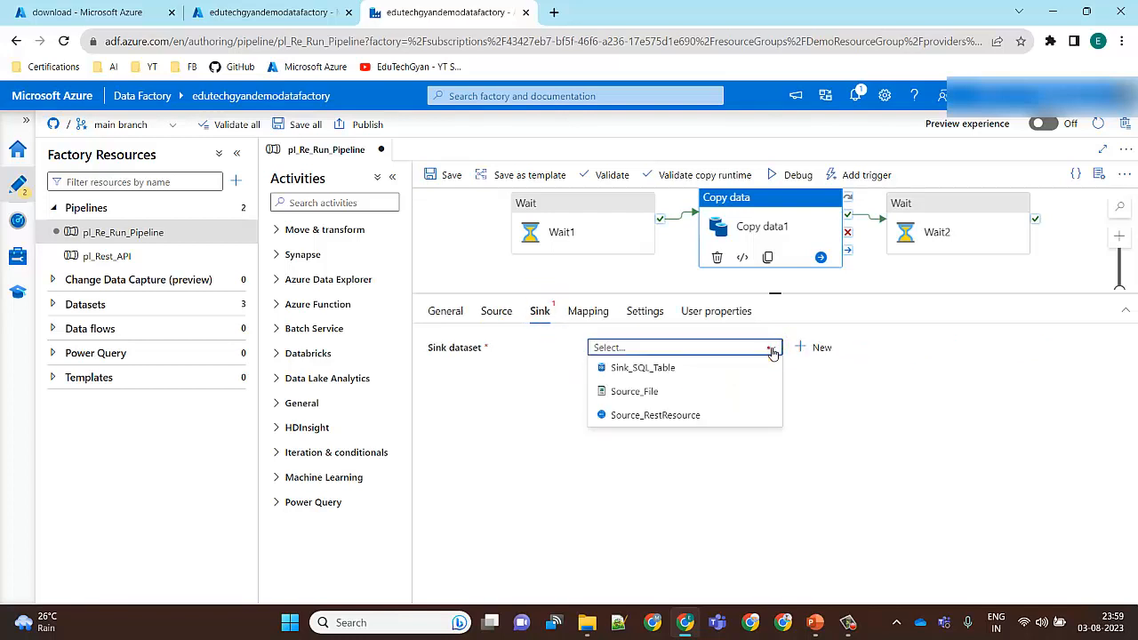
left_click(820, 348)
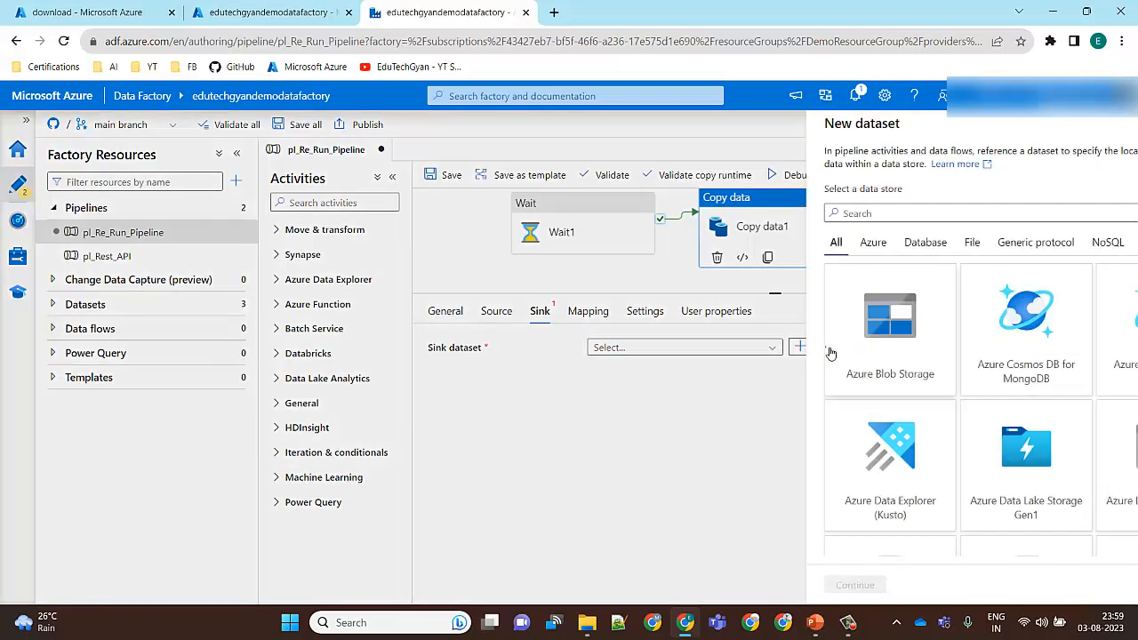
left_click(773, 356)
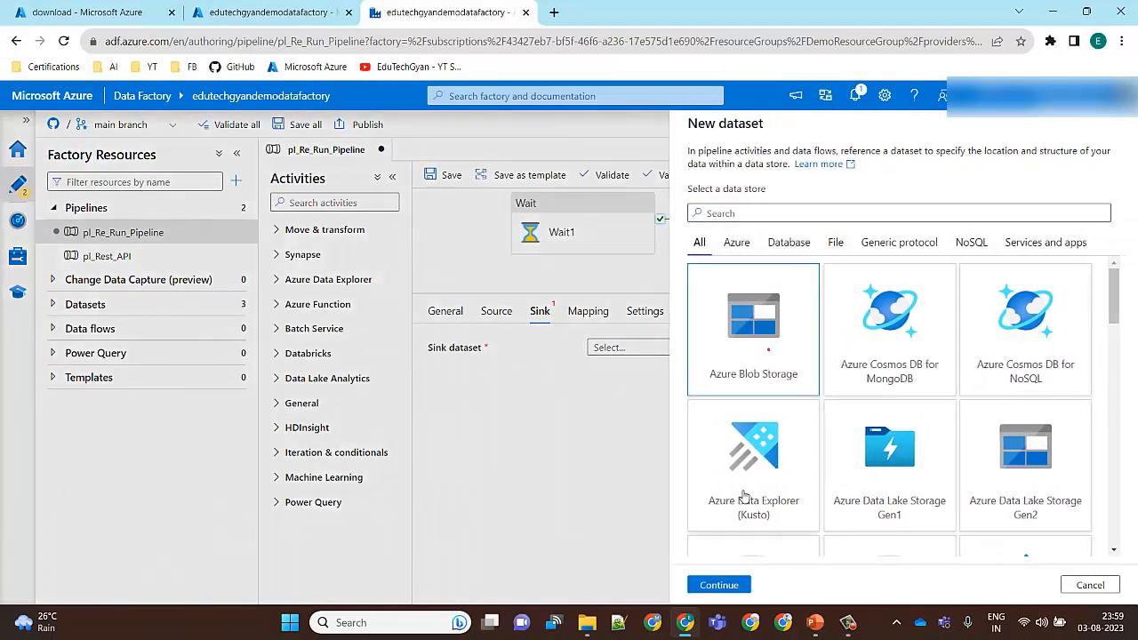
left_click(722, 584)
left_click(1027, 228)
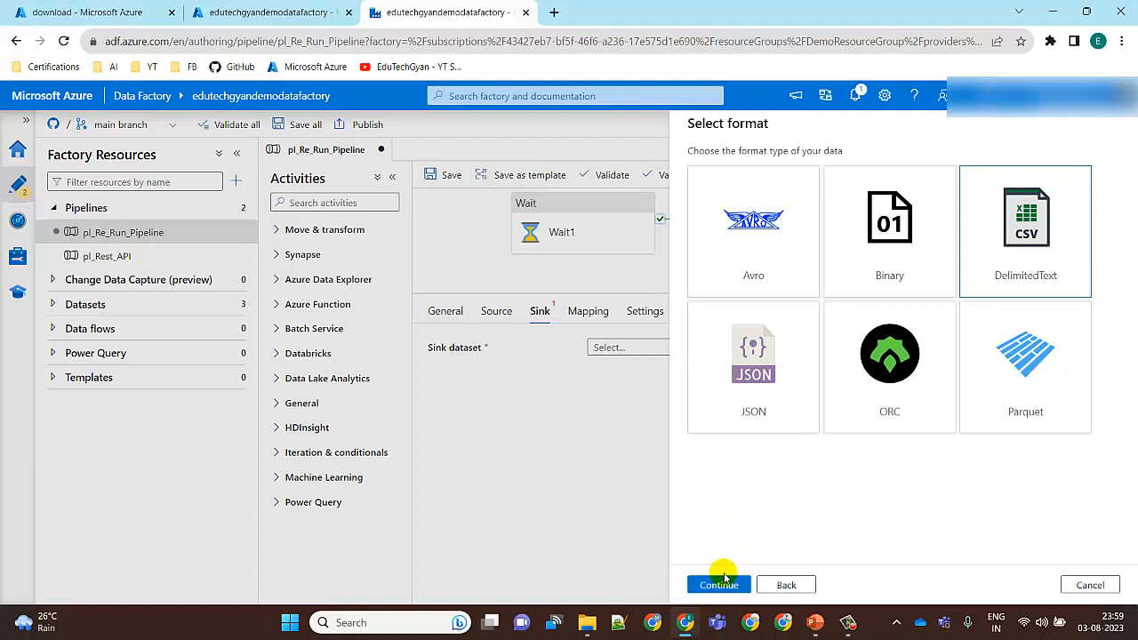
left_click(722, 584)
Name the sink dataset Target_File and assign it the StorageAccount_ls_Connect linked service.
left_click(798, 174)
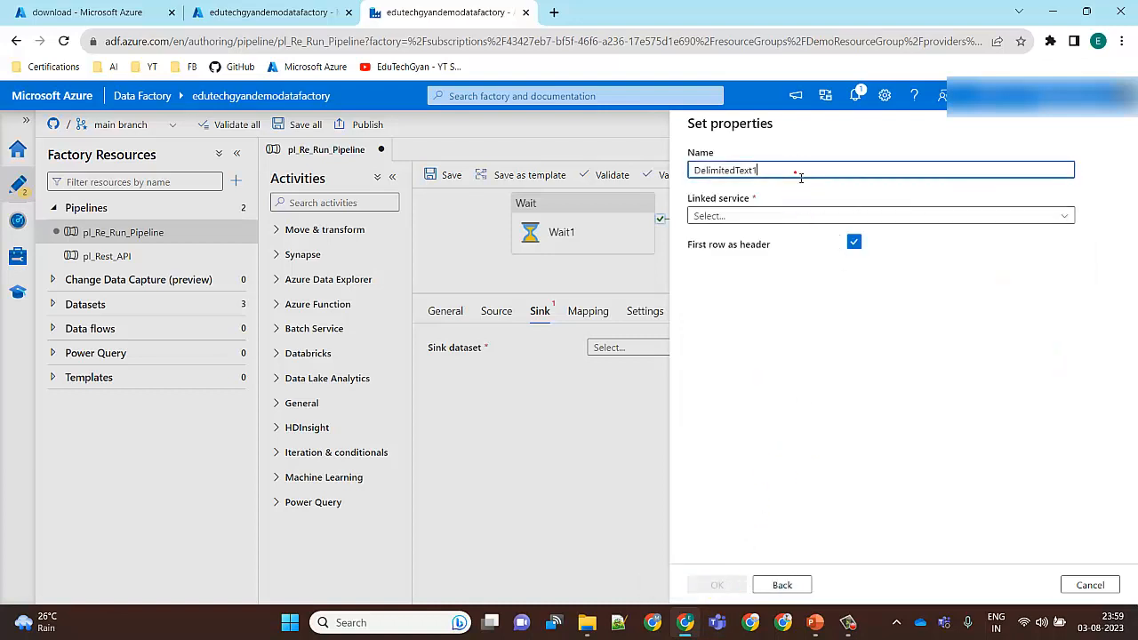
double_click(801, 177)
type("Tar")
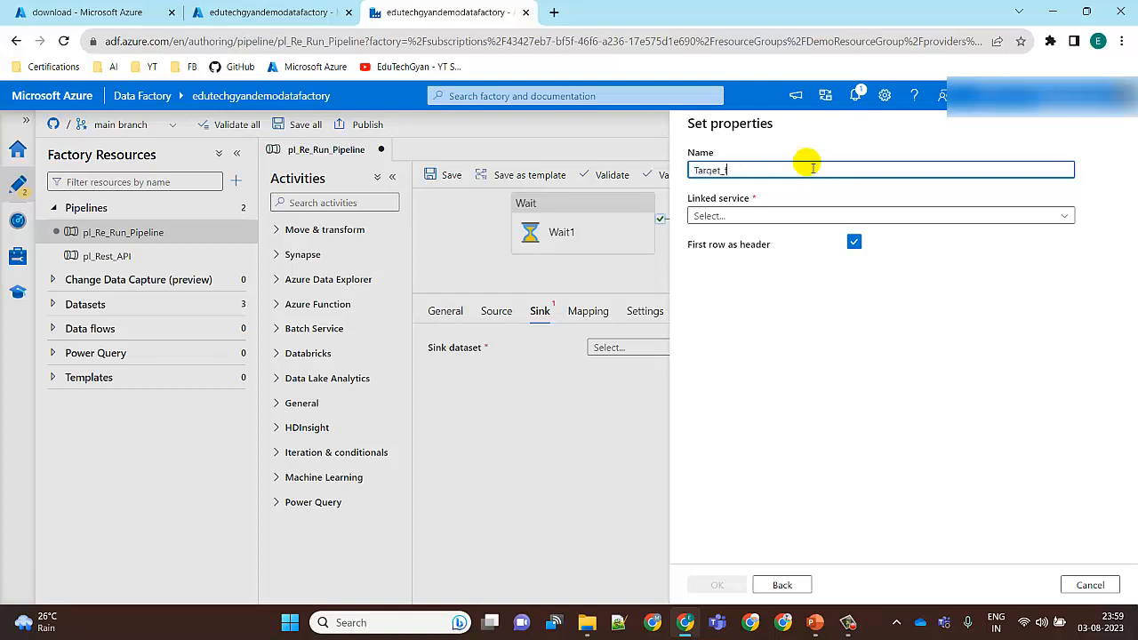
type("get_File")
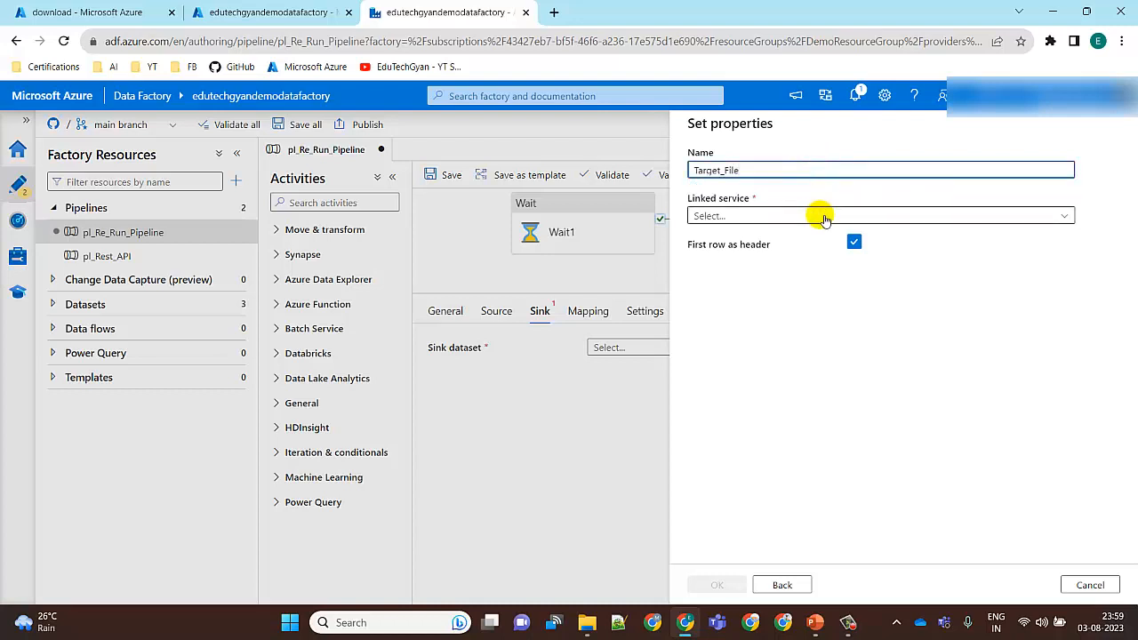
left_click(821, 217)
left_click(788, 287)
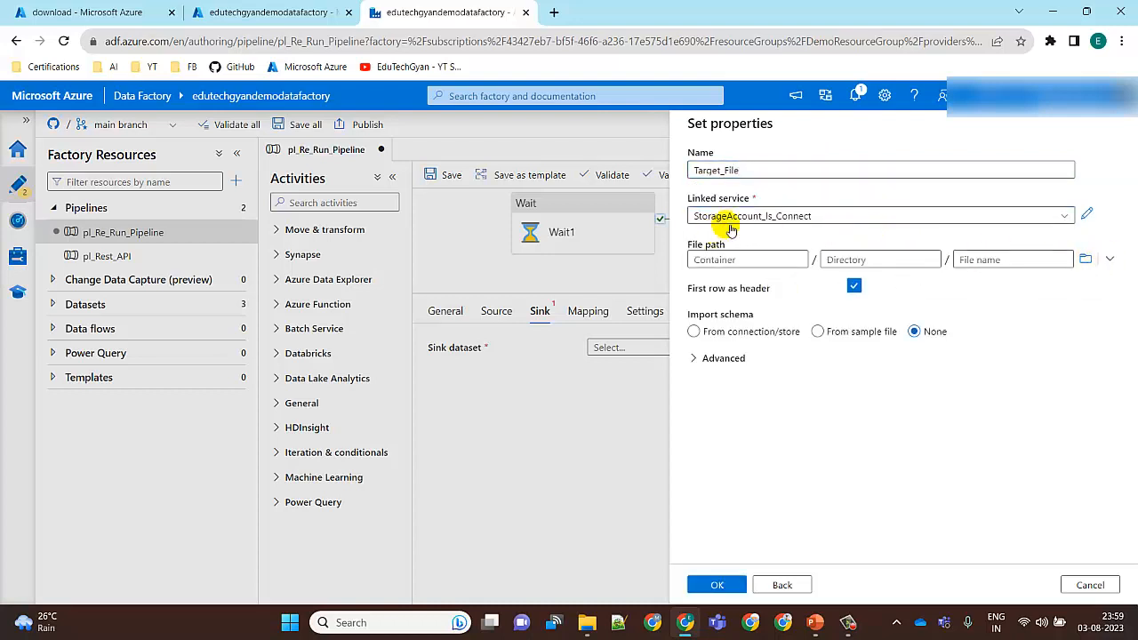
Point the sink dataset to the download container's Output folder, set its schema import to None, and create it.
left_click(1086, 258)
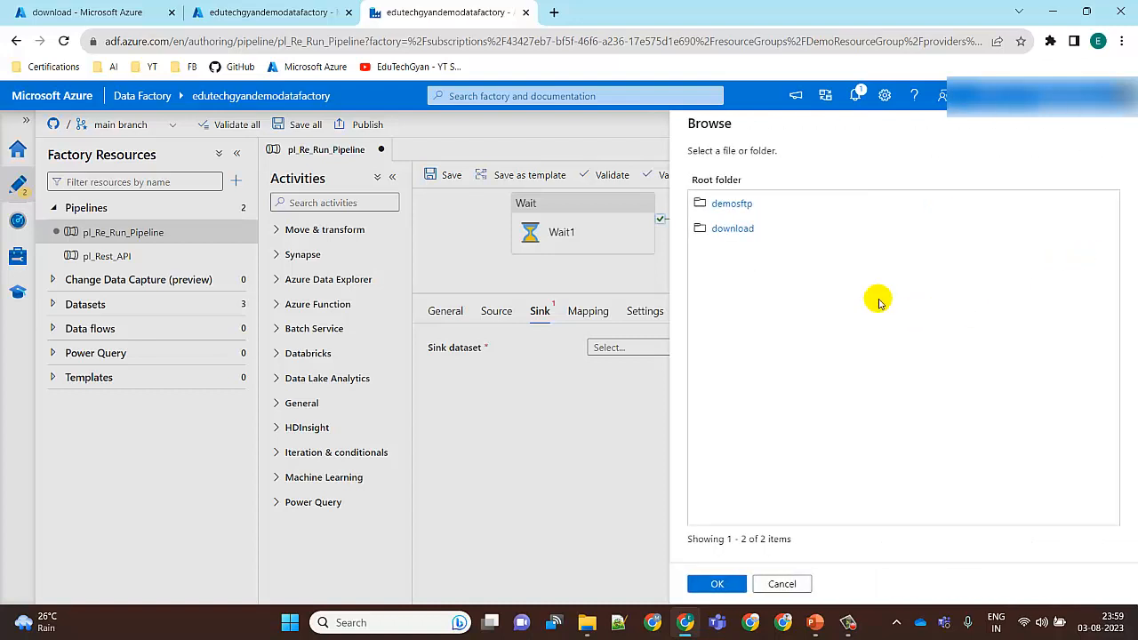
left_click(727, 229)
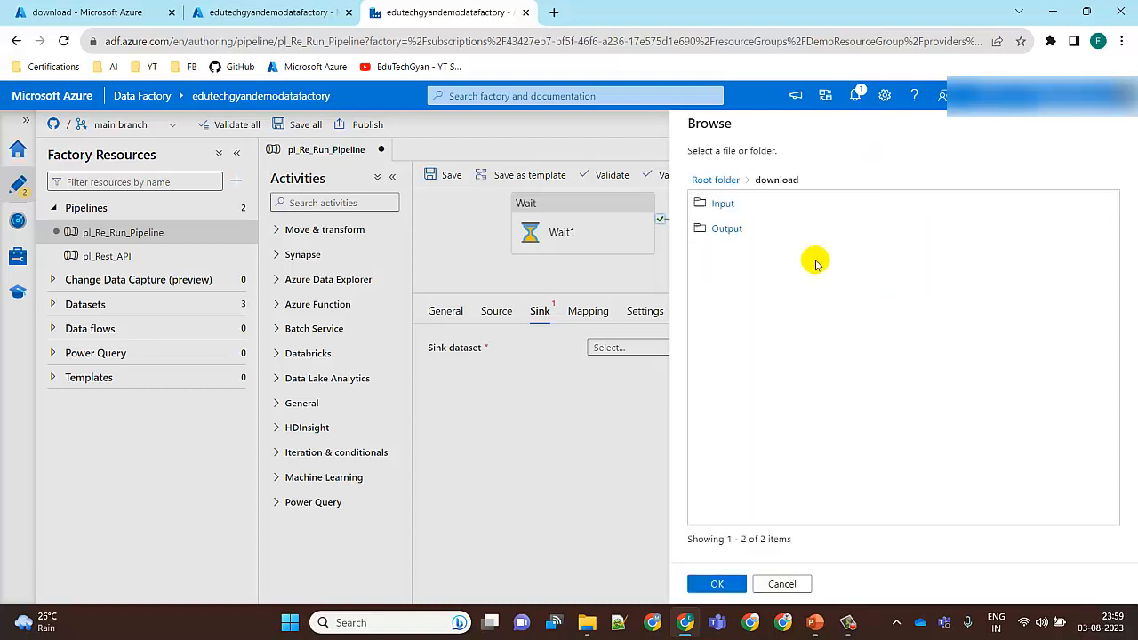
left_click(719, 230)
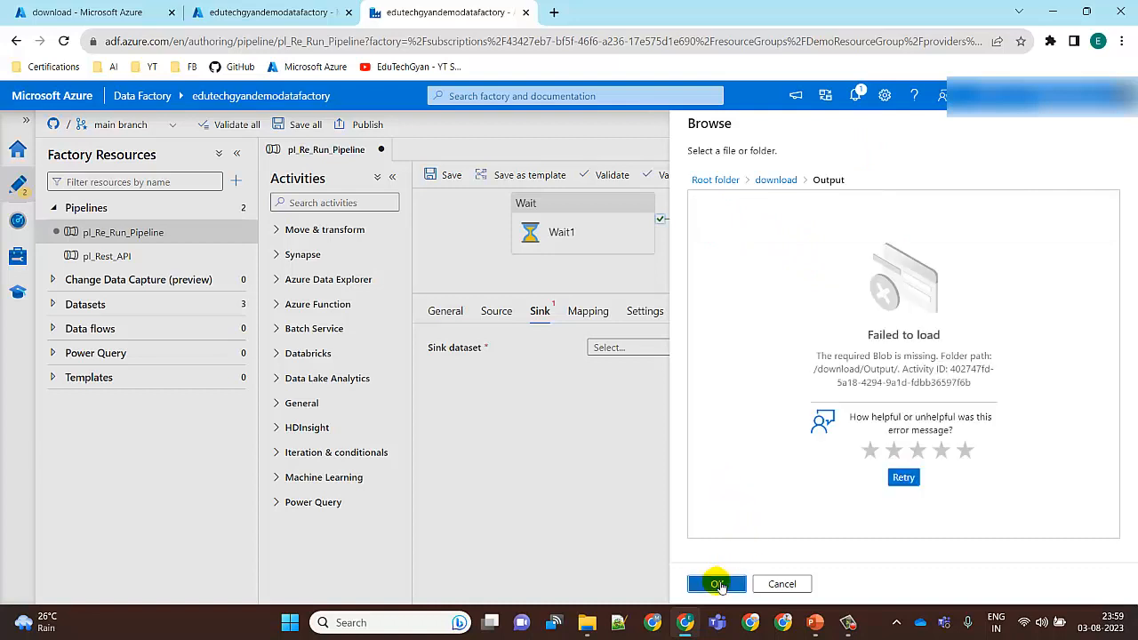
left_click(719, 585)
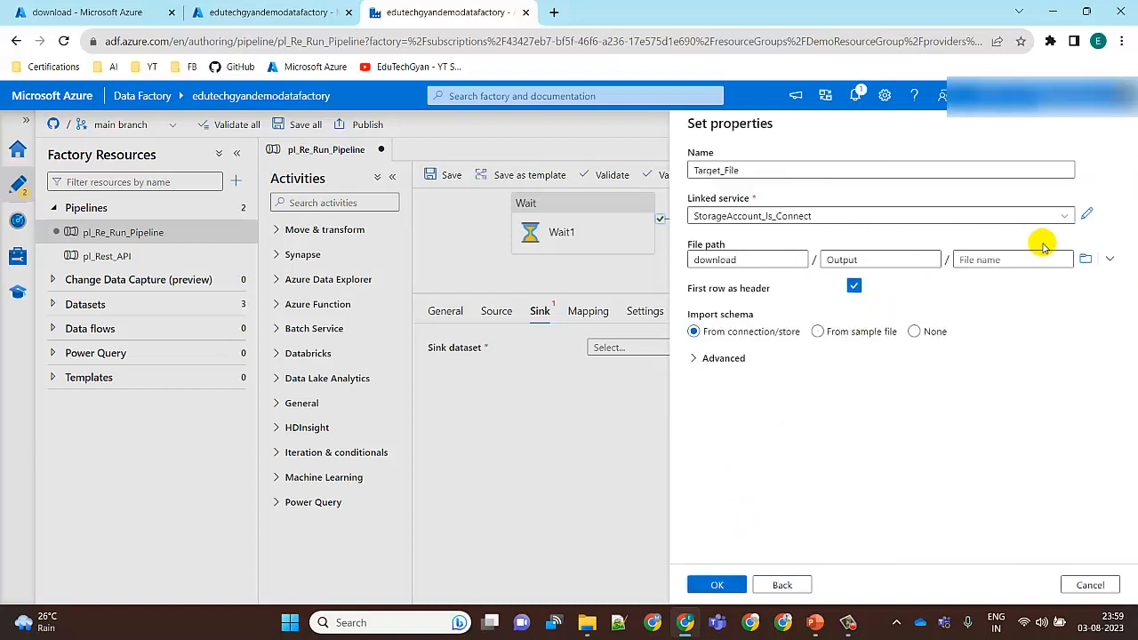
left_click(915, 332)
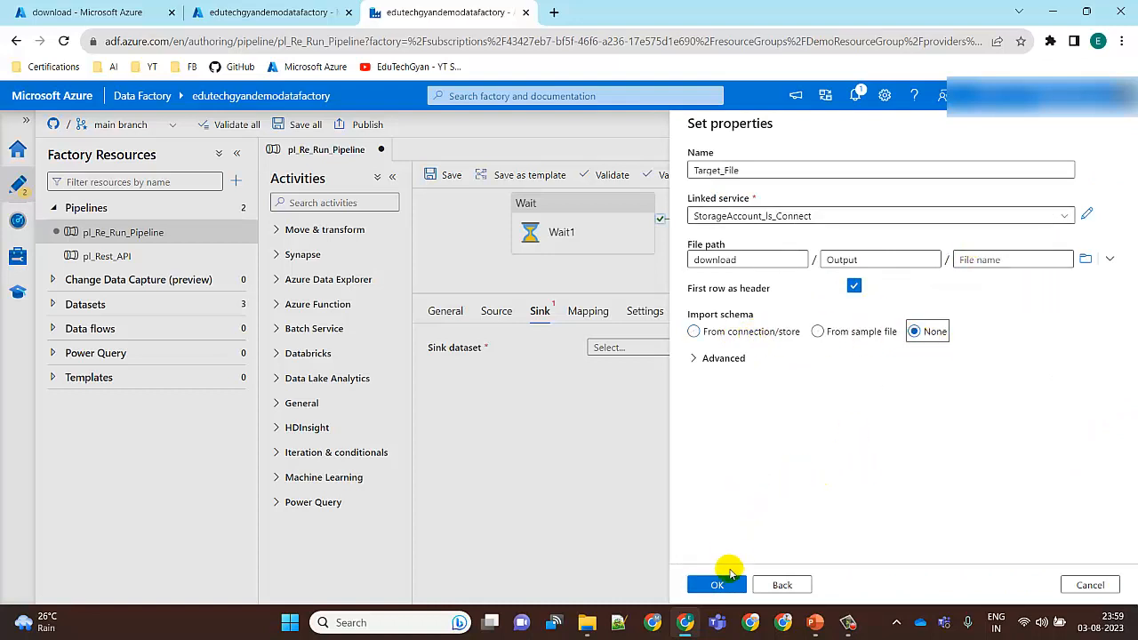
left_click(718, 585)
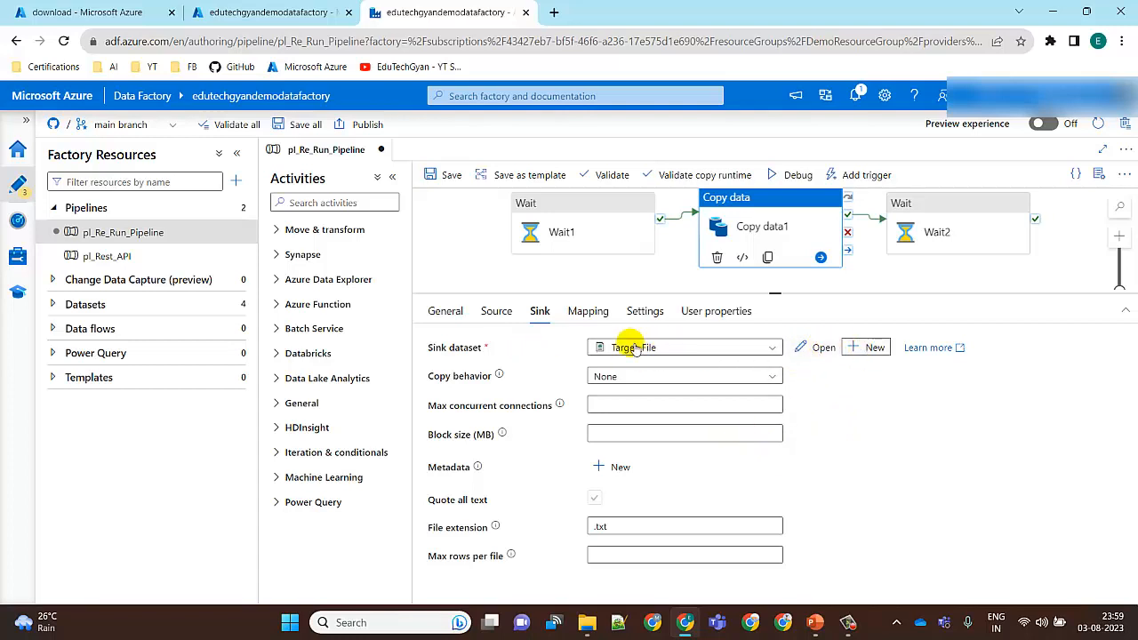
Open the Target_File dataset and set the file name in its file path to output.txt.
left_click(169, 305)
left_click(105, 401)
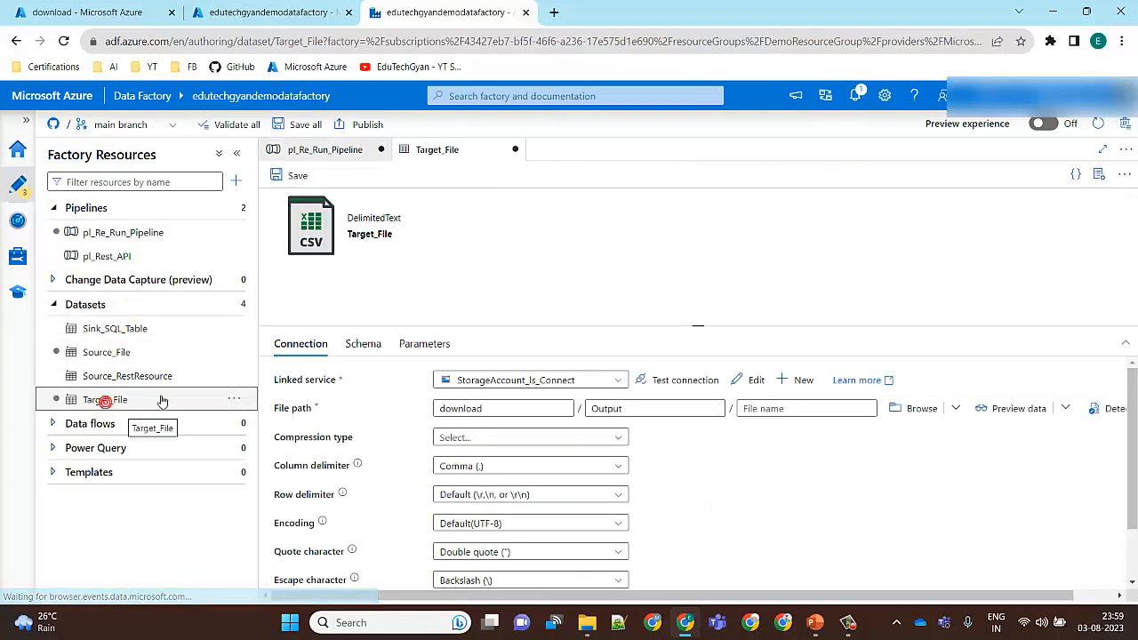
left_click(770, 429)
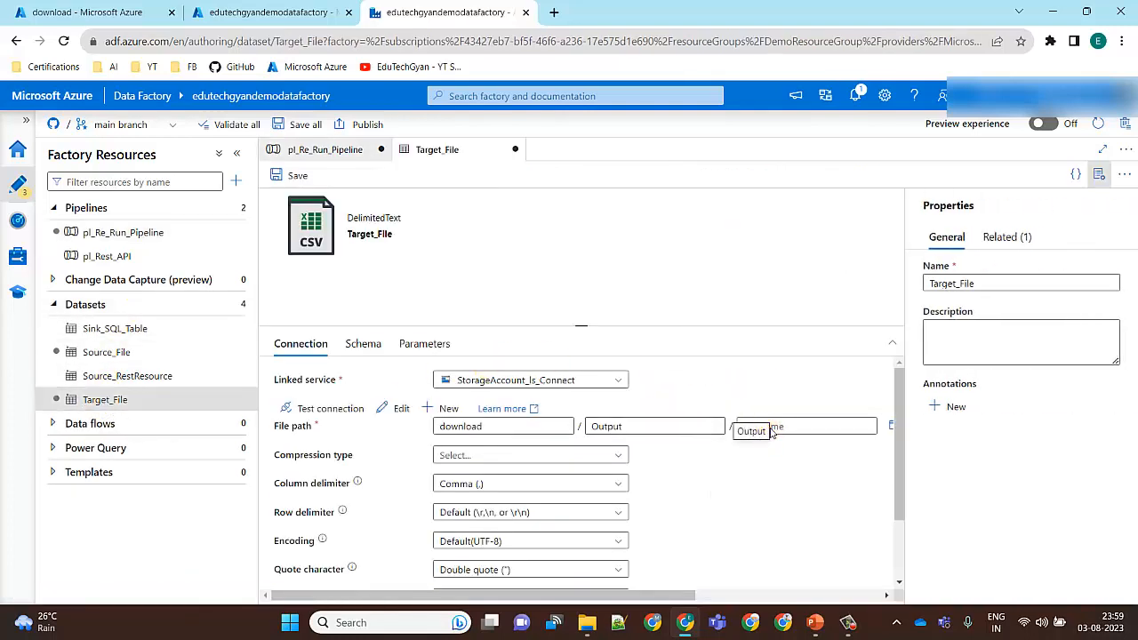
left_click(1099, 174)
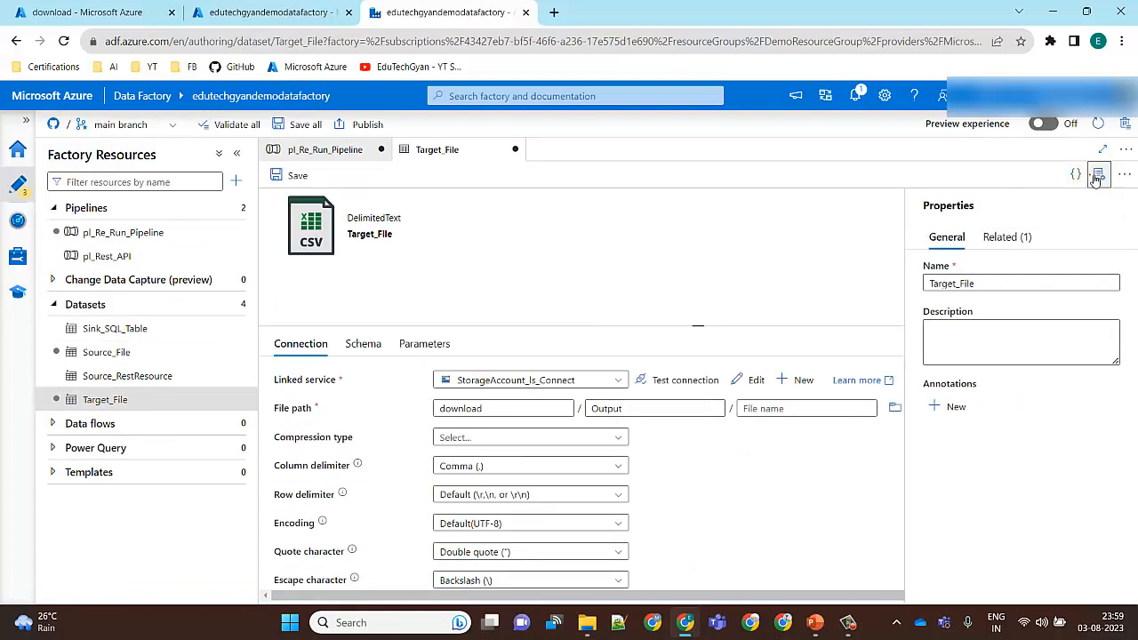
left_click(812, 409)
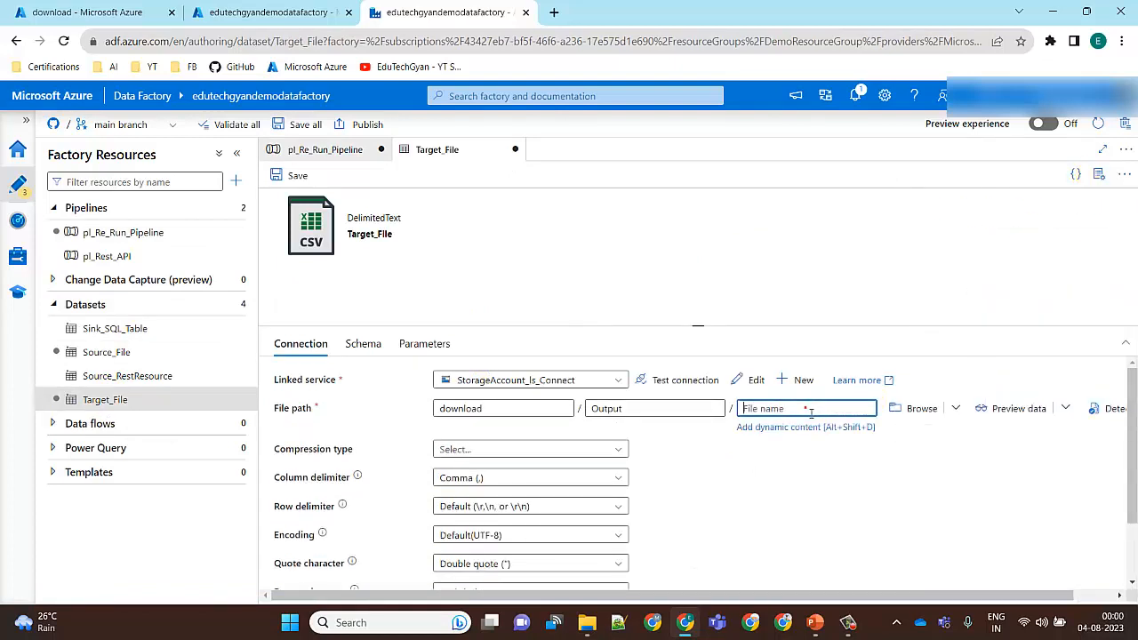
type("output.txt")
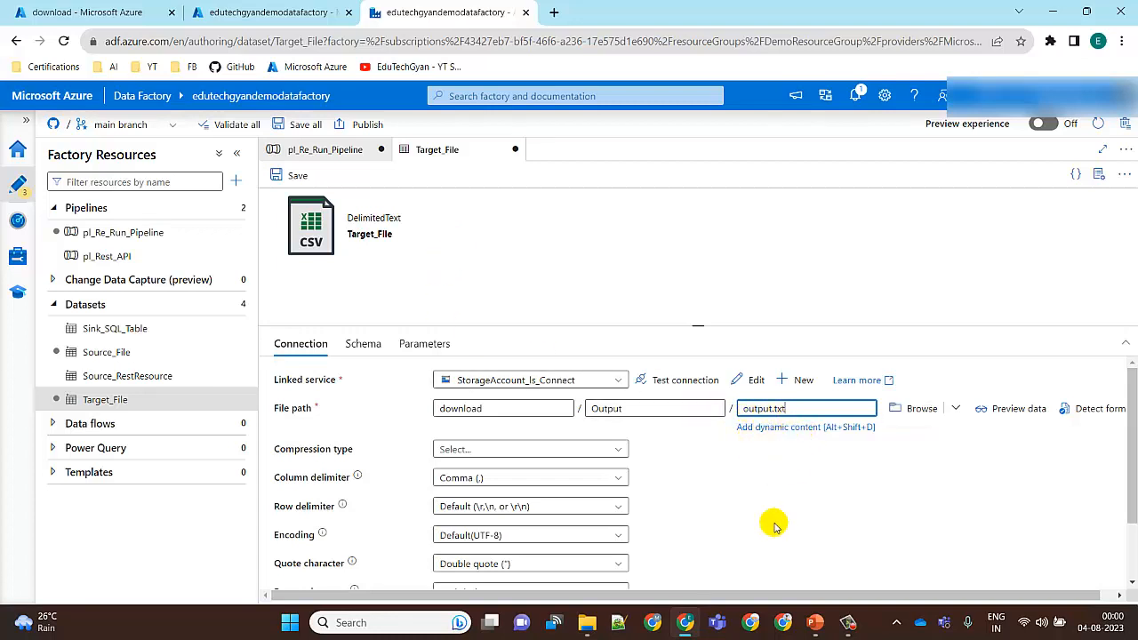
Return to pl_Re_Run_Pipeline and review the Copy data activity's source, sink, mapping, settings and general configuration.
left_click(322, 149)
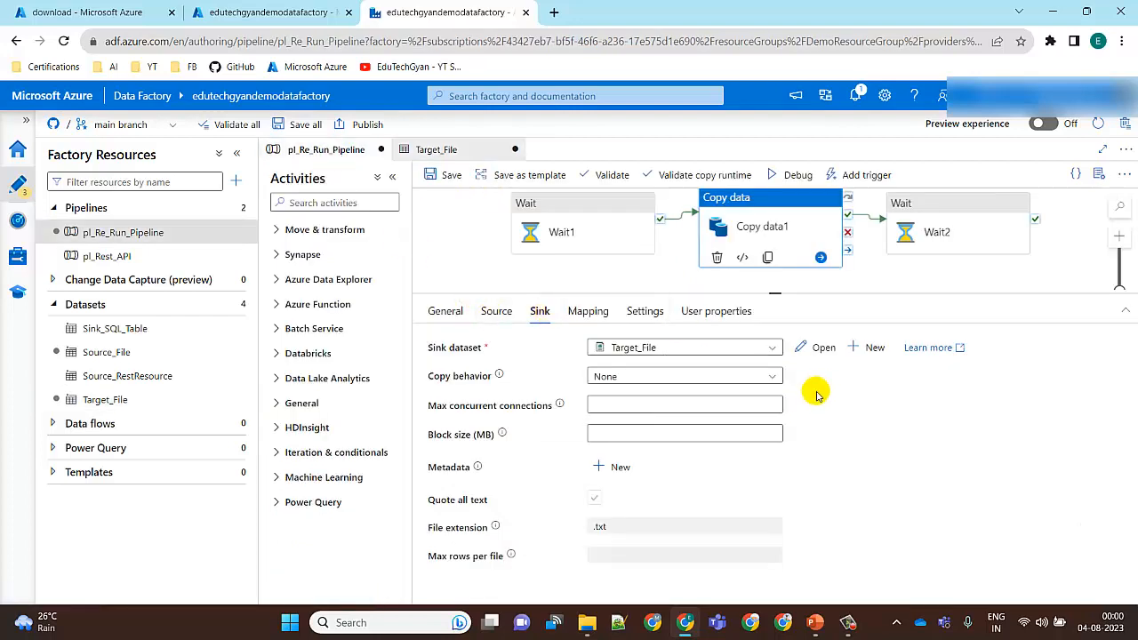
left_click(499, 313)
left_click(544, 315)
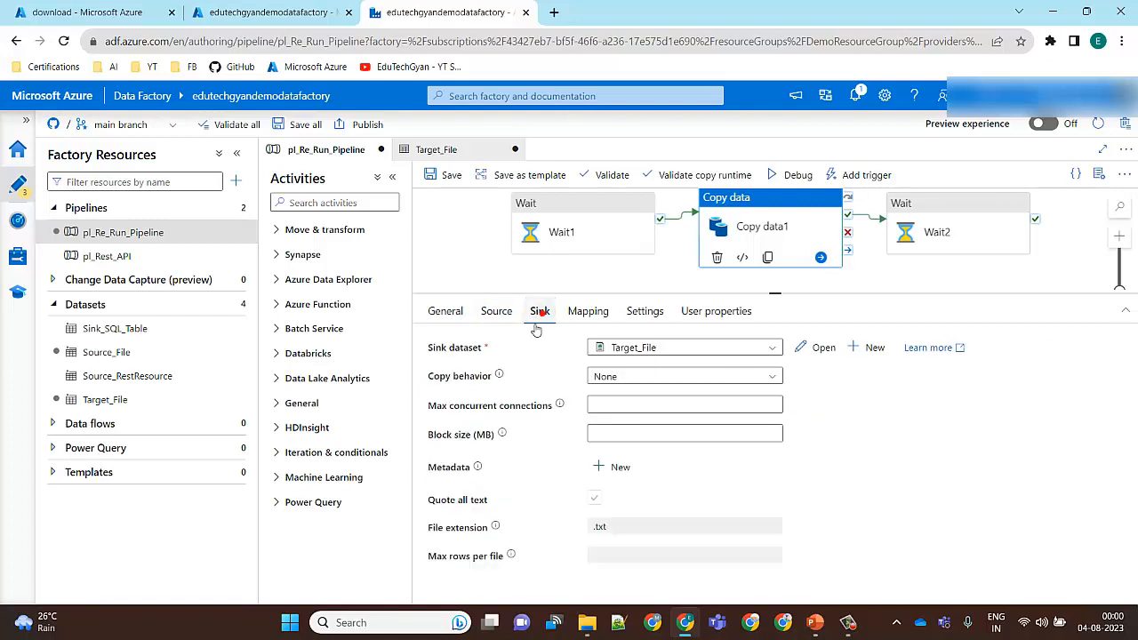
left_click(582, 315)
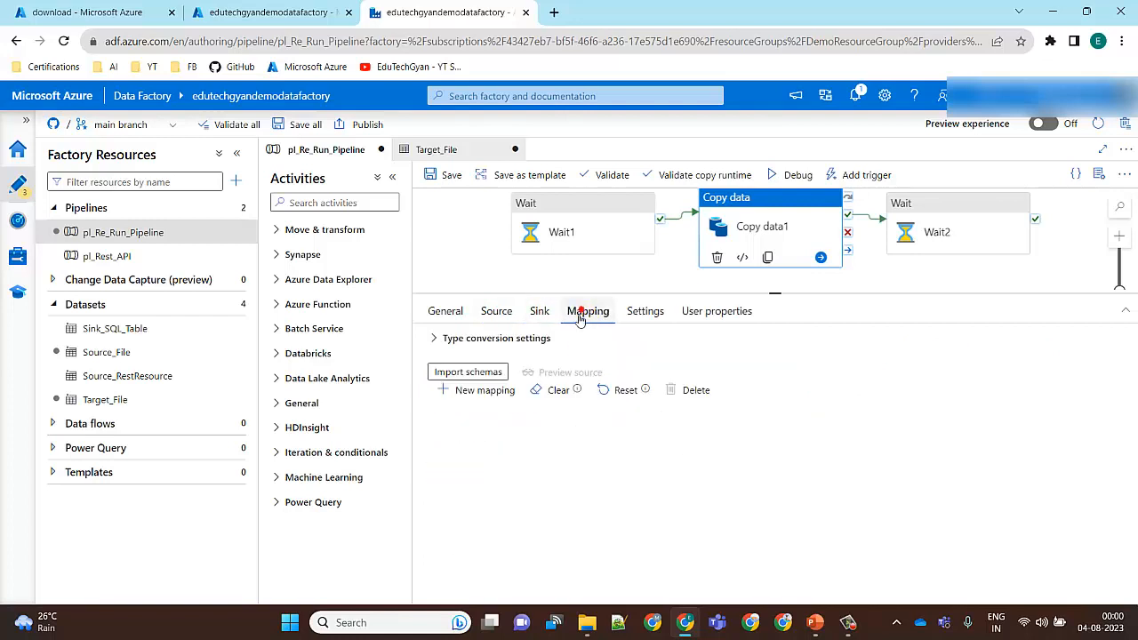
left_click(656, 314)
left_click(497, 312)
left_click(446, 312)
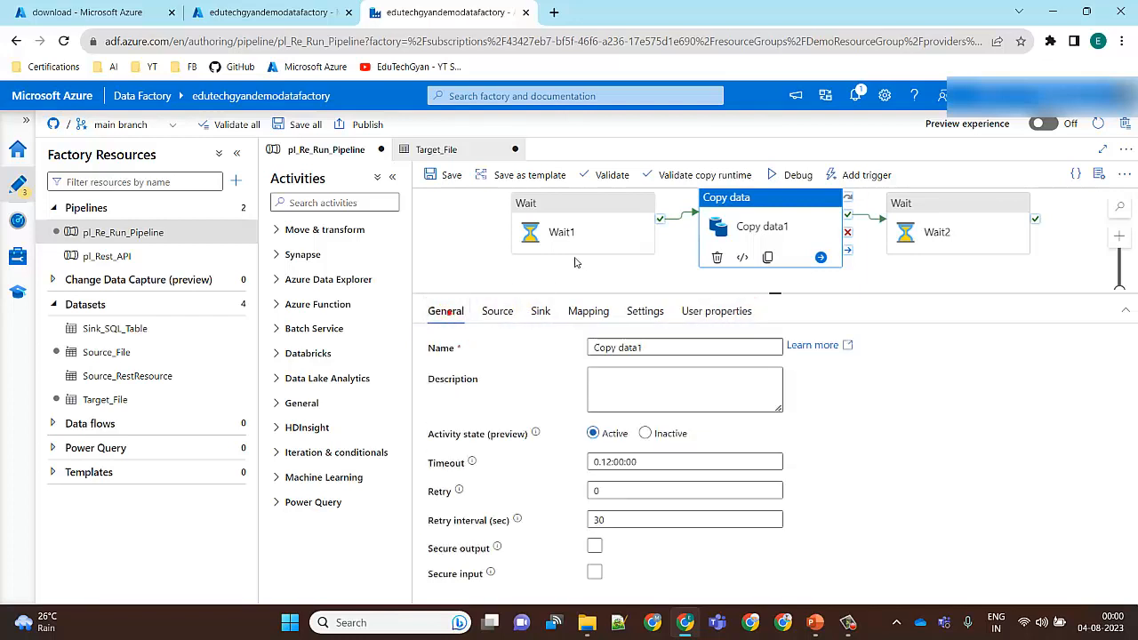
Validate the pipeline and its copy runtime, collapsing the activities list and dismissing both validation outputs.
left_click(612, 175)
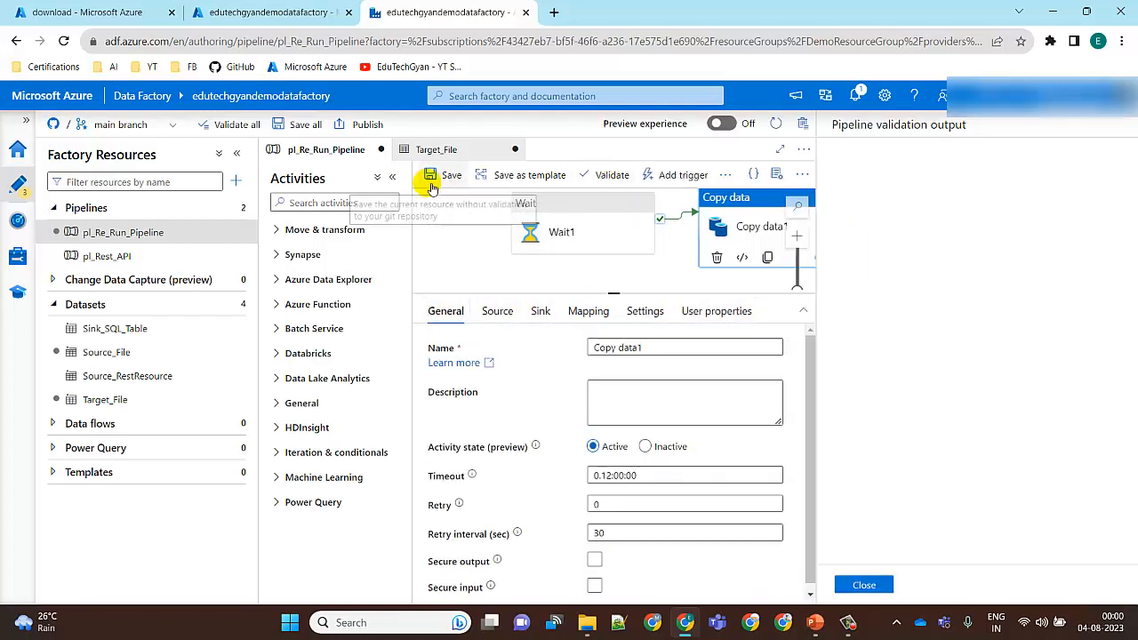
left_click(392, 177)
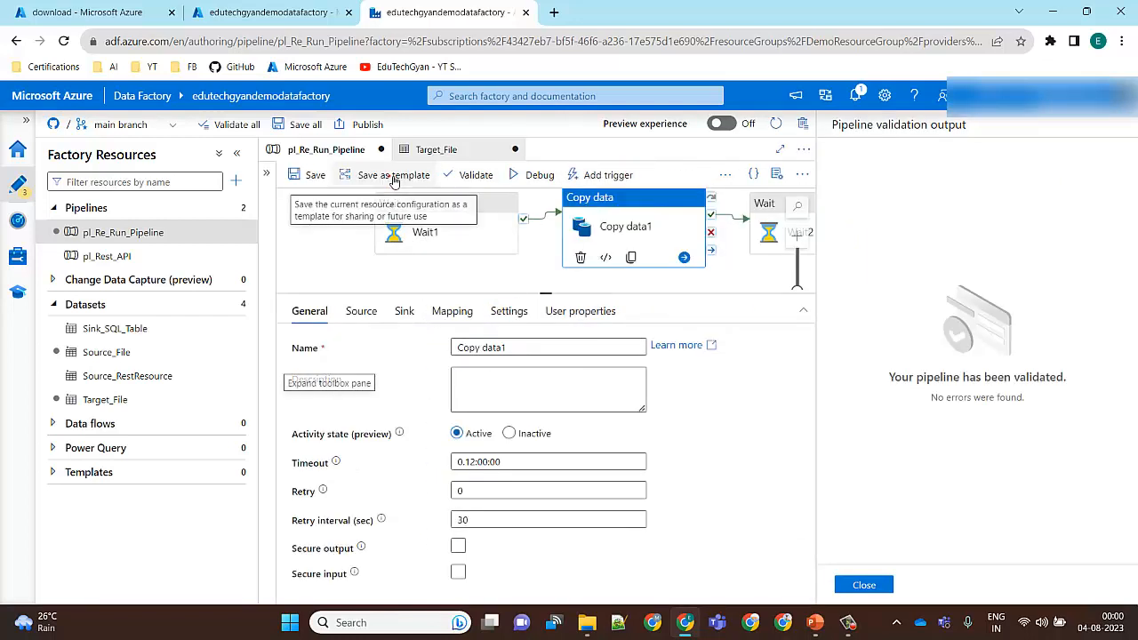
left_click(874, 587)
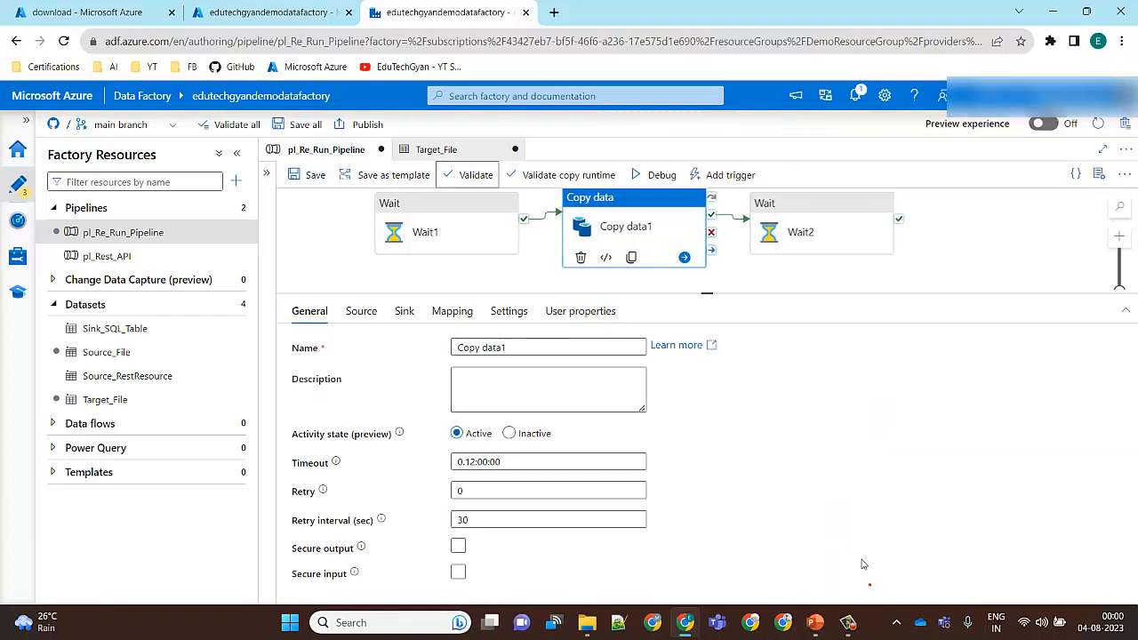
left_click(544, 176)
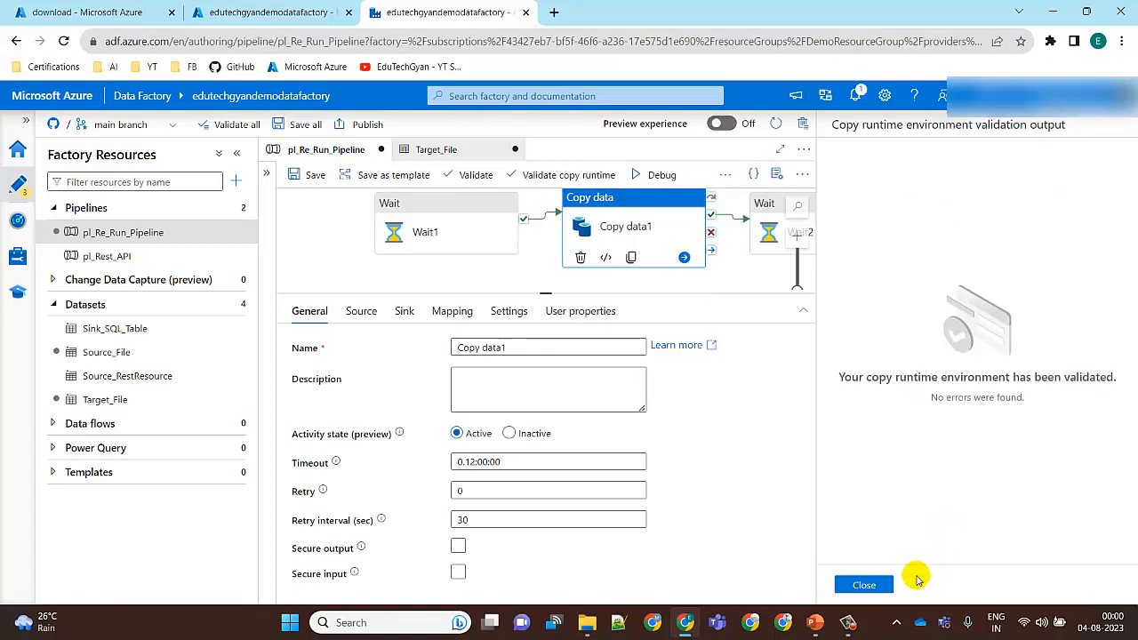
left_click(884, 587)
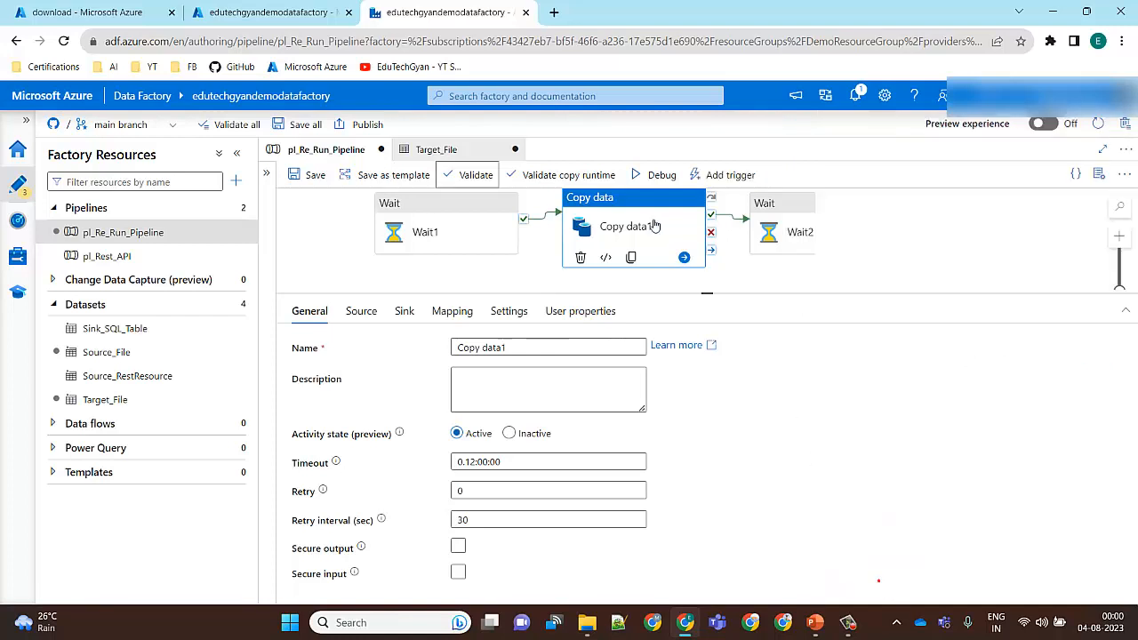
Run pl_Re_Run_Pipeline in debug mode and refresh its run output to follow the activity statuses.
left_click(662, 175)
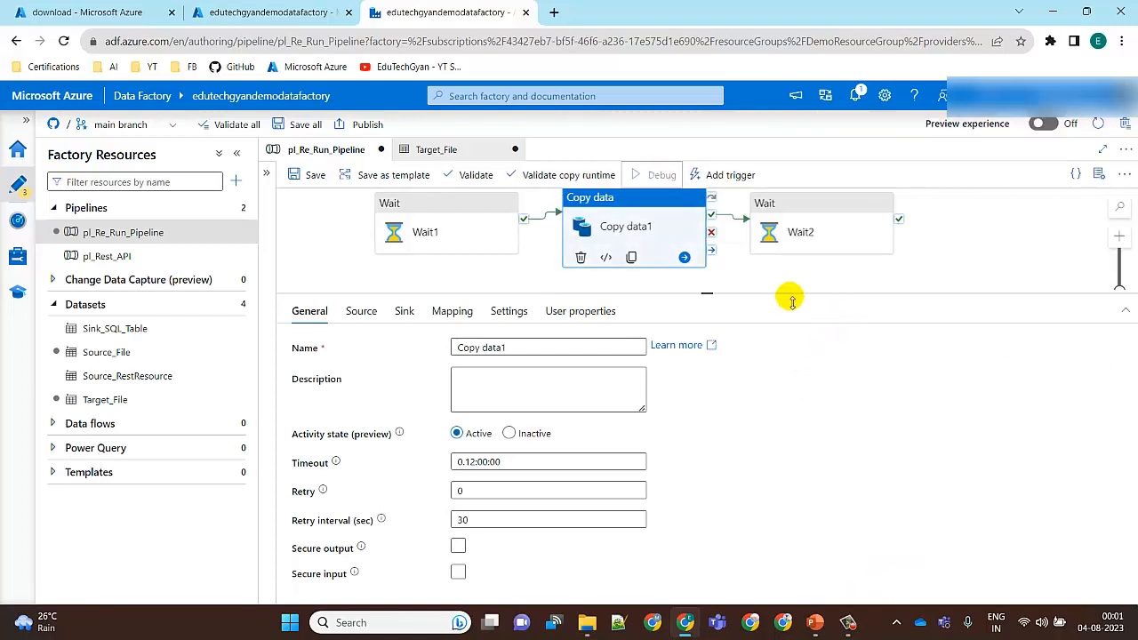
left_click_drag(785, 304, 600, 320)
left_click(491, 339)
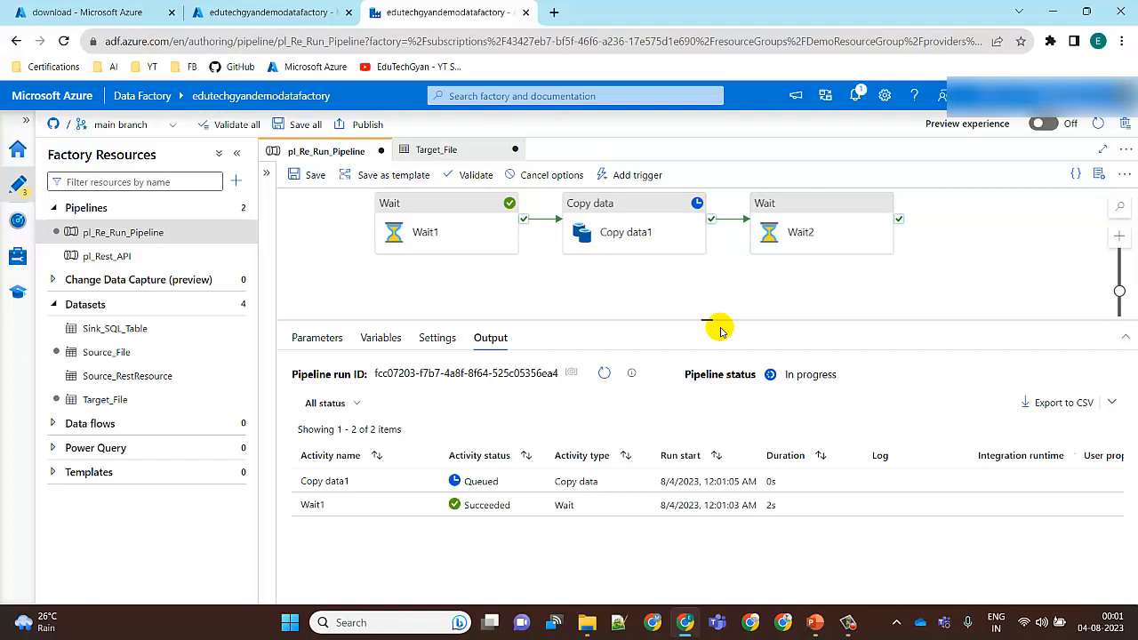
left_click(605, 374)
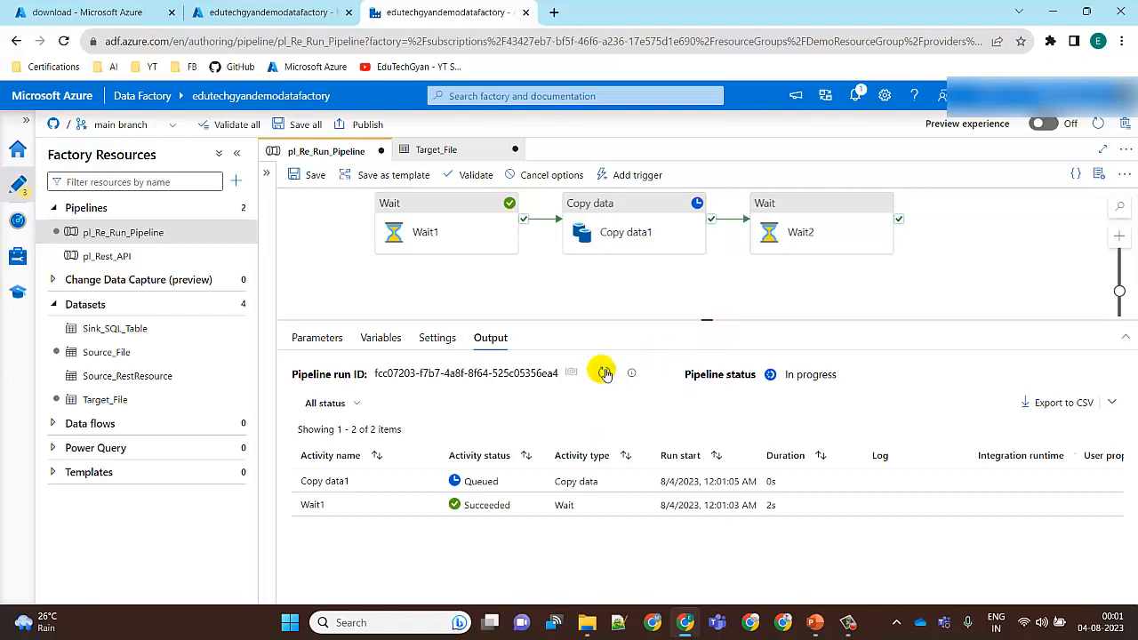
left_click(605, 374)
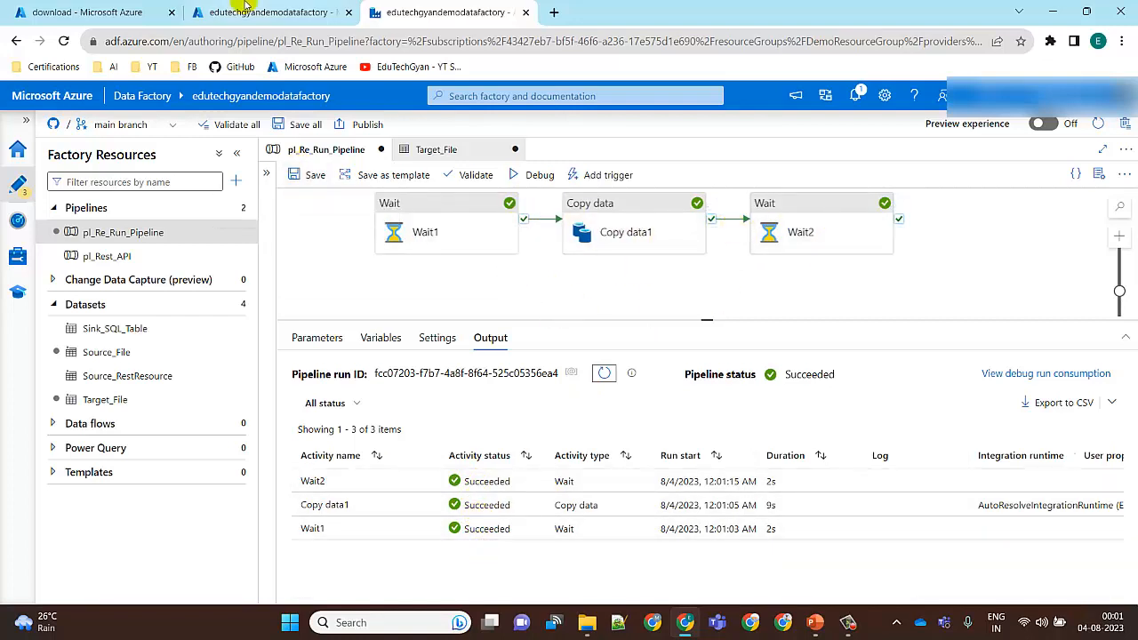
Switch to the Azure portal, check the Input folder, view output.txt's contents in the Output folder, and return to the download container's root.
left_click(105, 11)
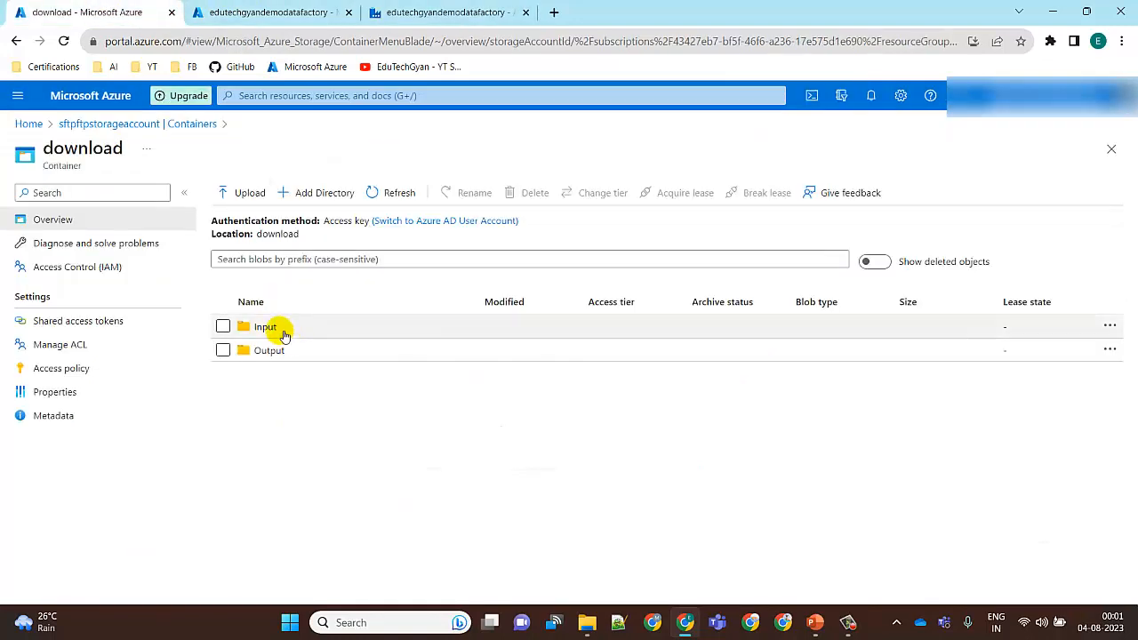
left_click(266, 327)
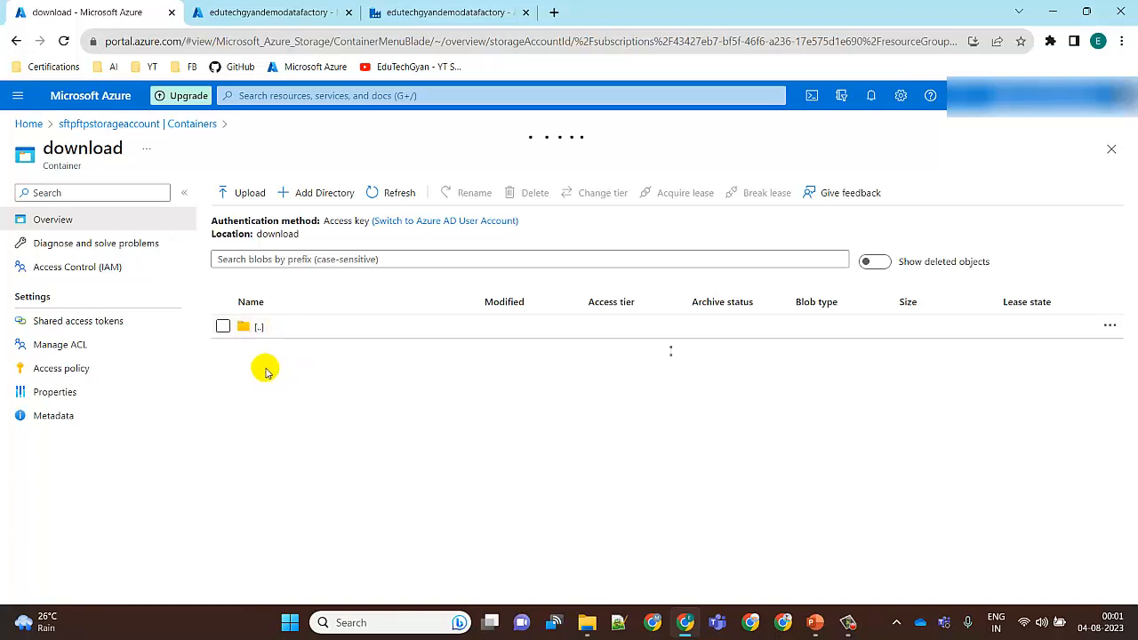
left_click(294, 331)
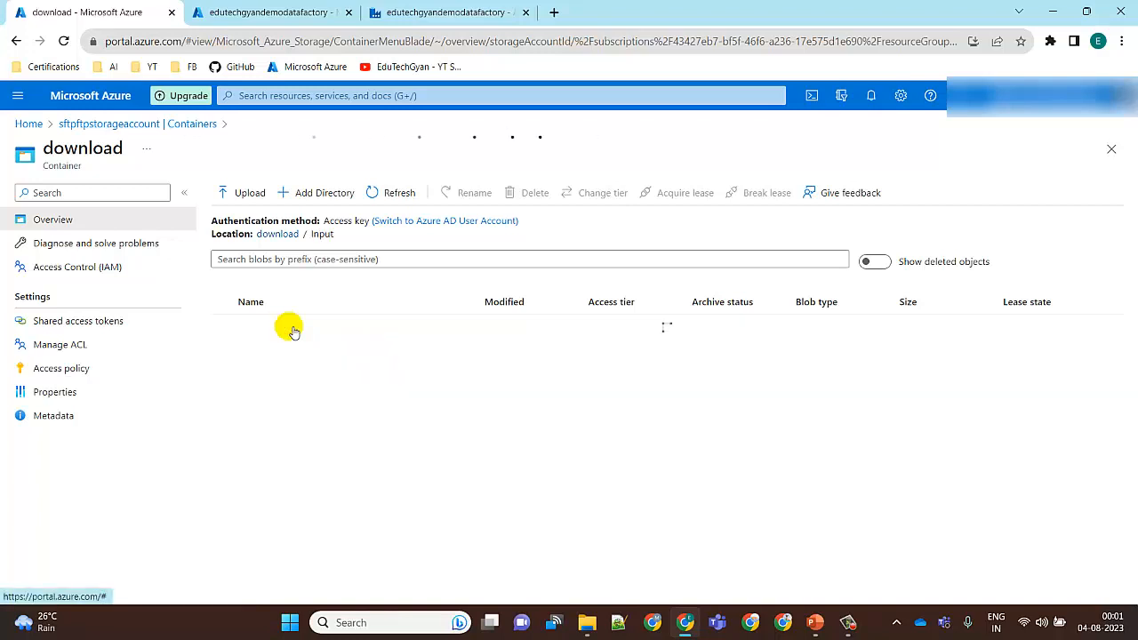
left_click(296, 354)
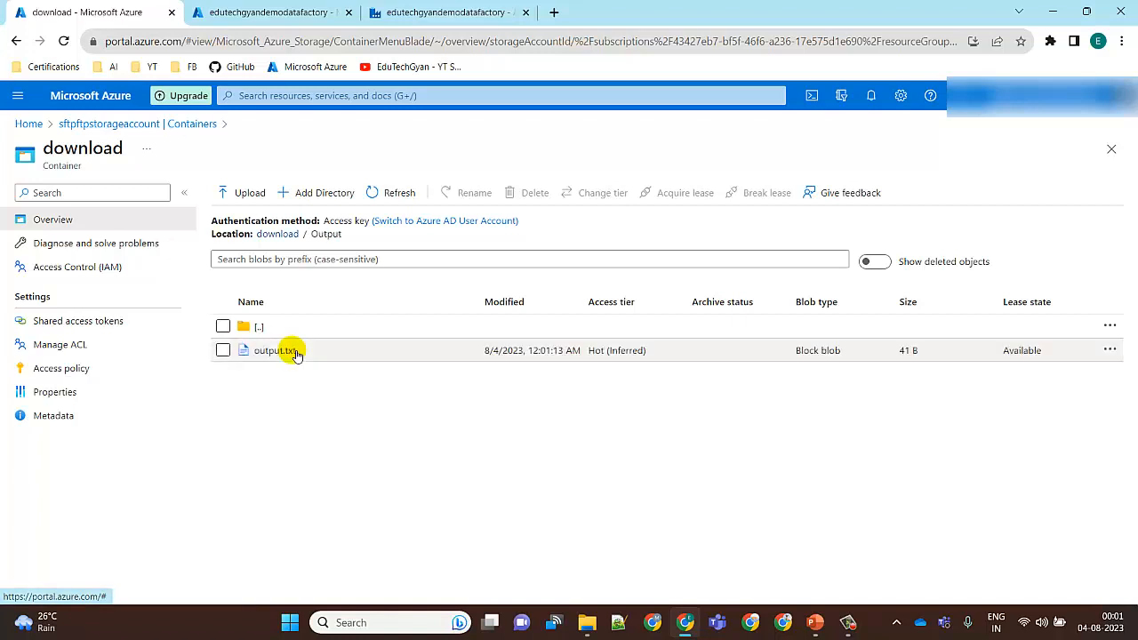
left_click(454, 352)
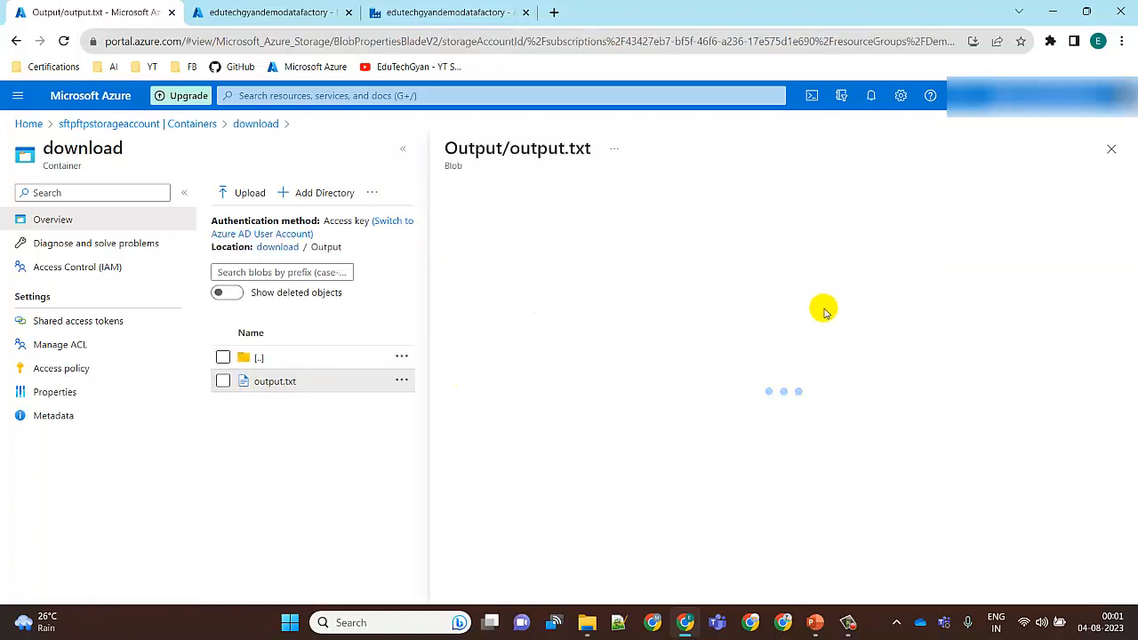
left_click(579, 228)
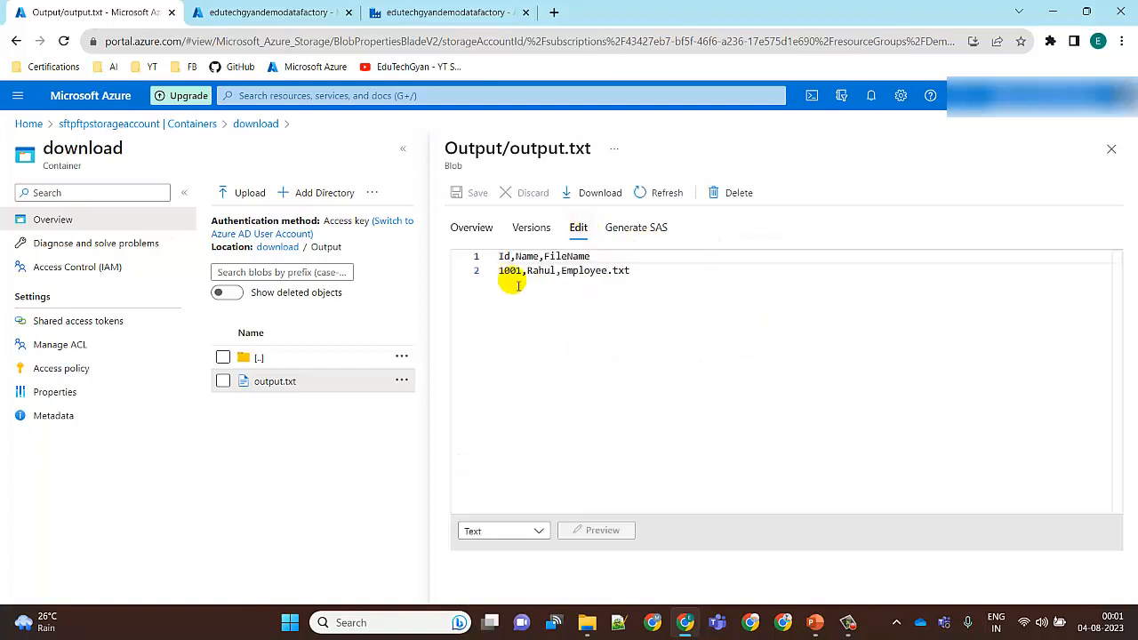
left_click(1112, 149)
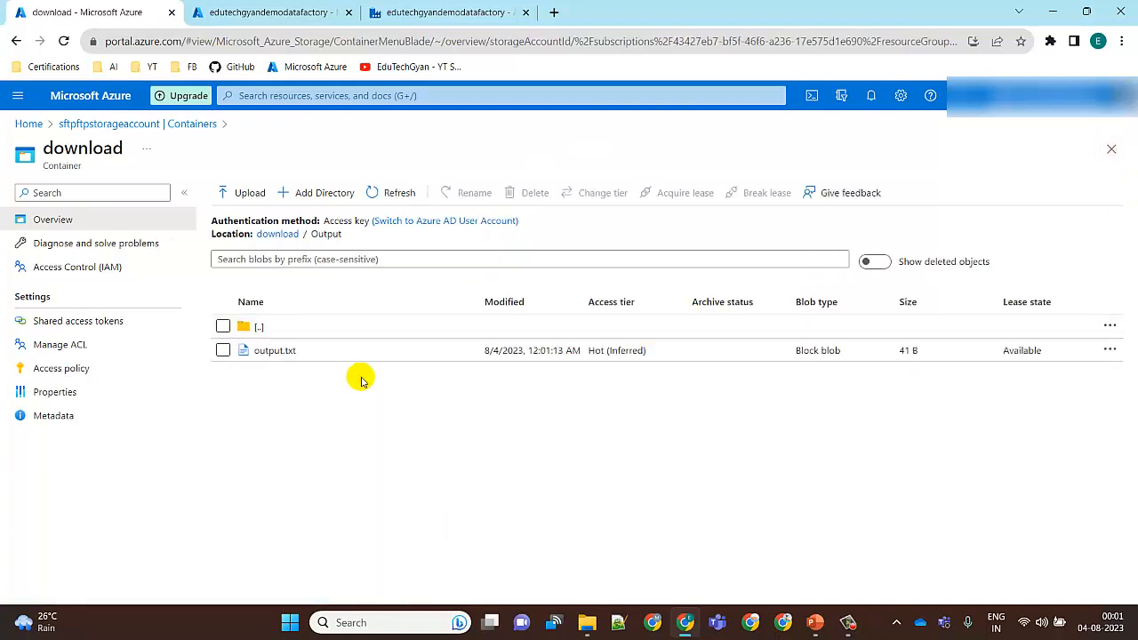
left_click(293, 334)
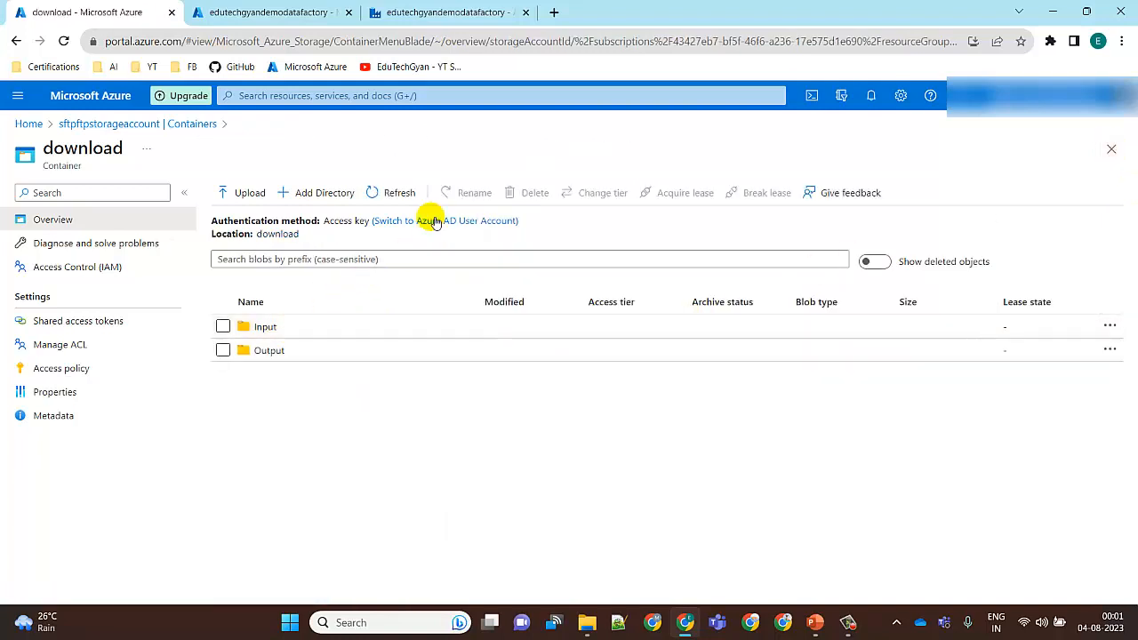
Switch back to Data Factory and open the activity runs of the pl_Re_Run_Pipeline debug run in monitoring.
left_click(396, 9)
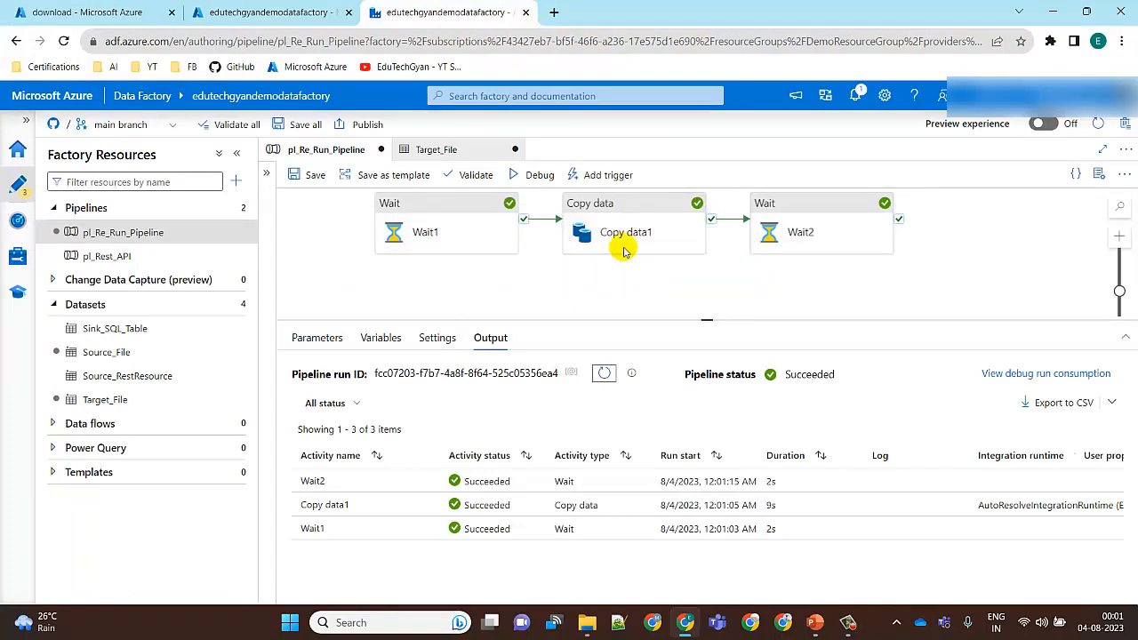
left_click(18, 220)
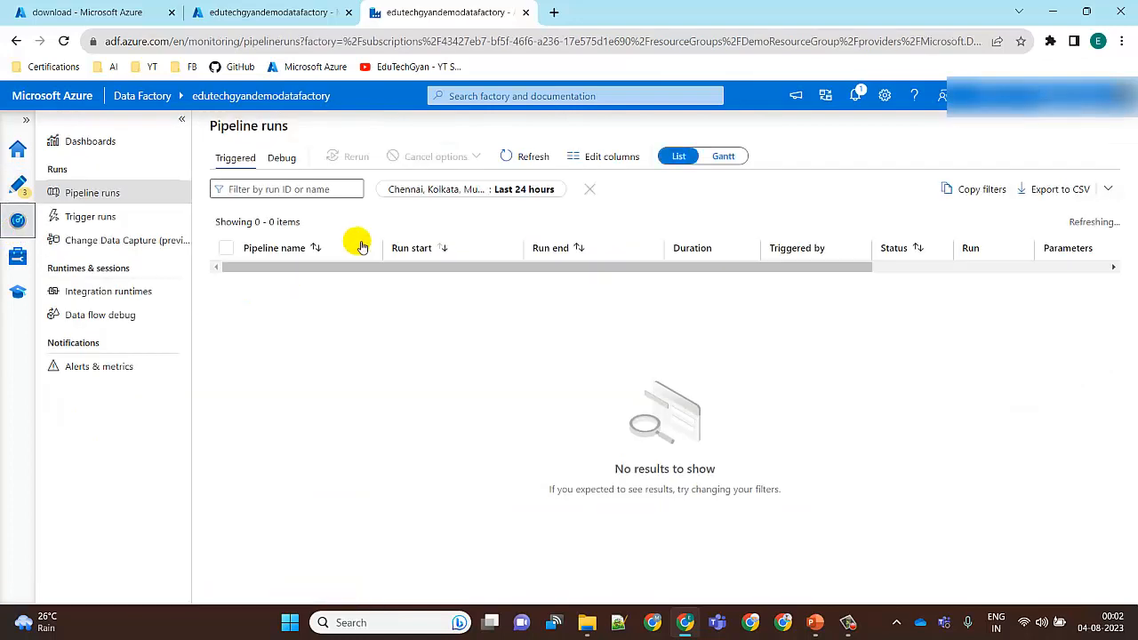
left_click(283, 157)
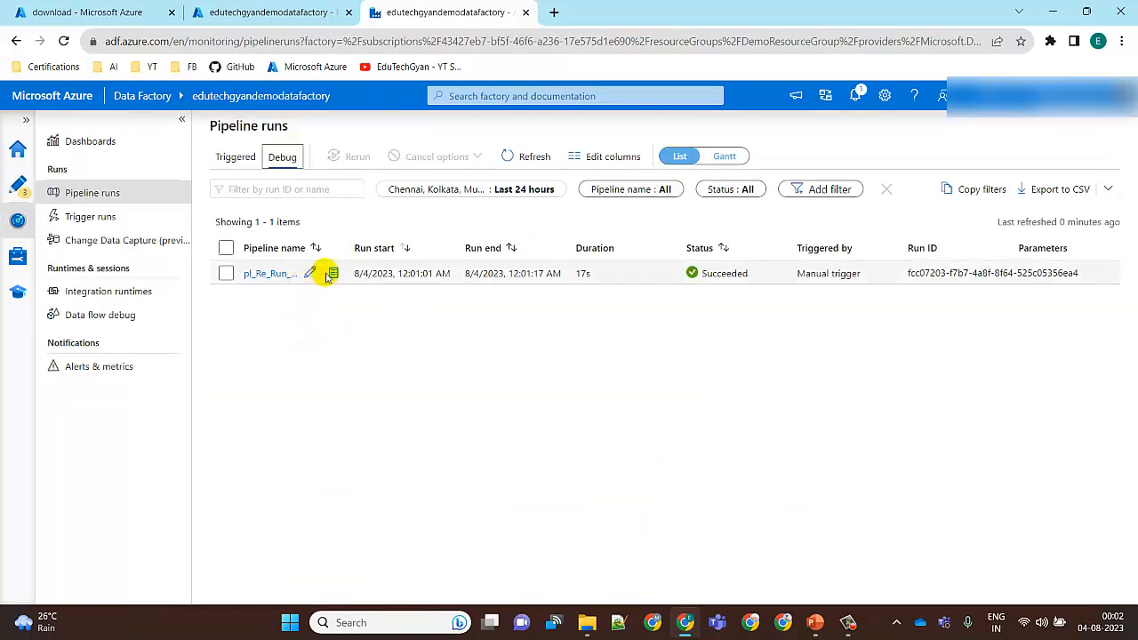
left_click(260, 274)
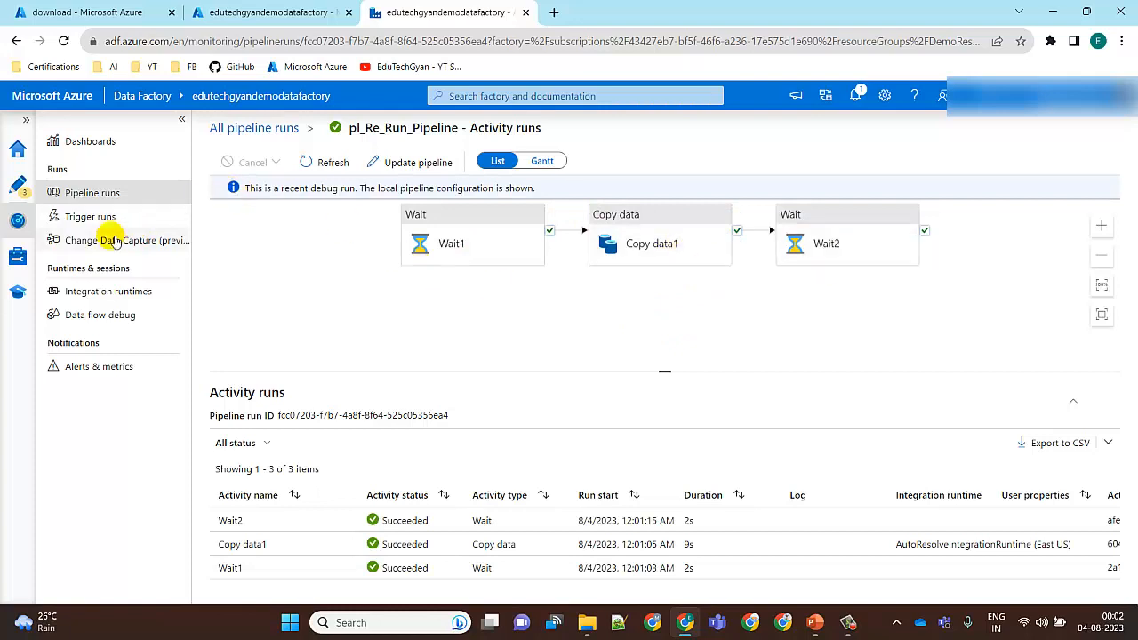
Return to authoring, hide the pipeline properties, and publish all pending changes for pl_Re_Run_Pipeline, Source_File and Target_File.
left_click(20, 184)
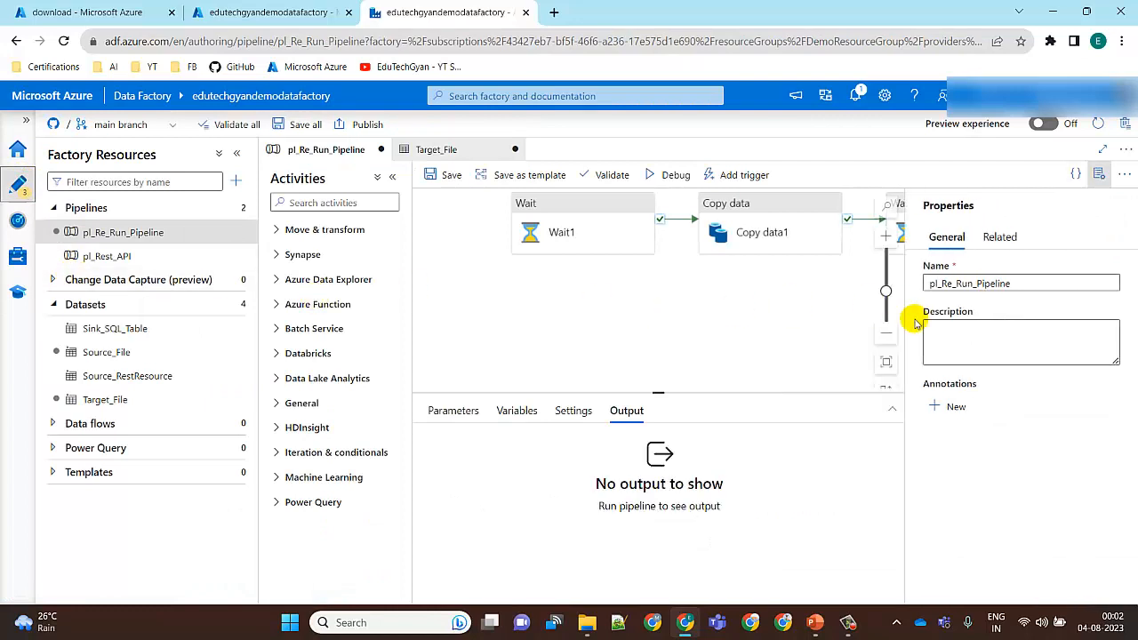
left_click(1099, 174)
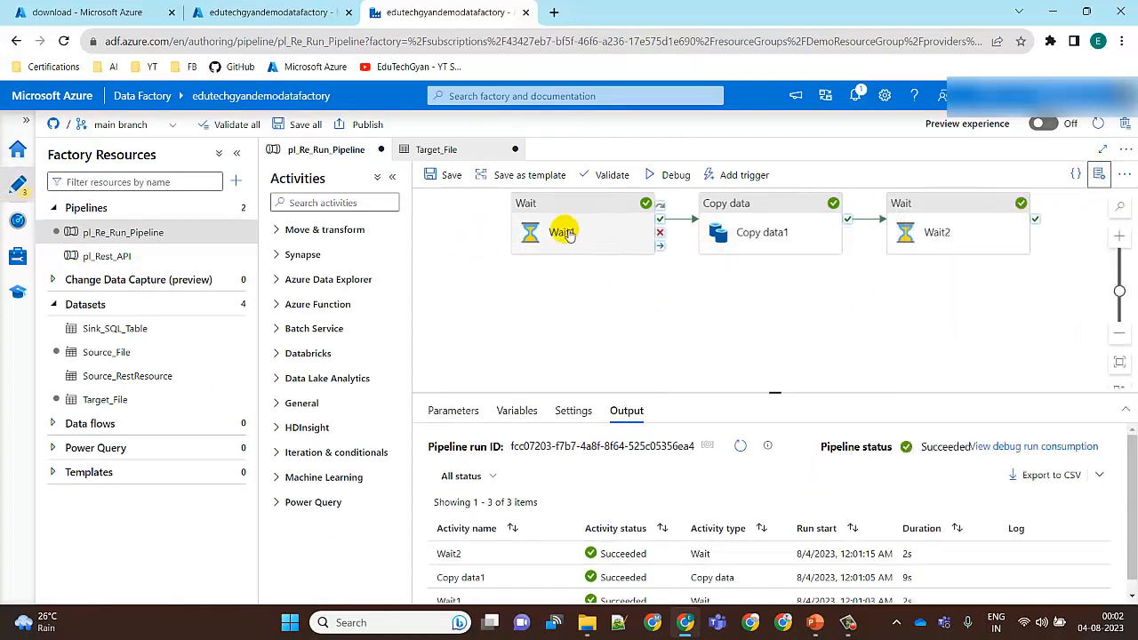
left_click(368, 125)
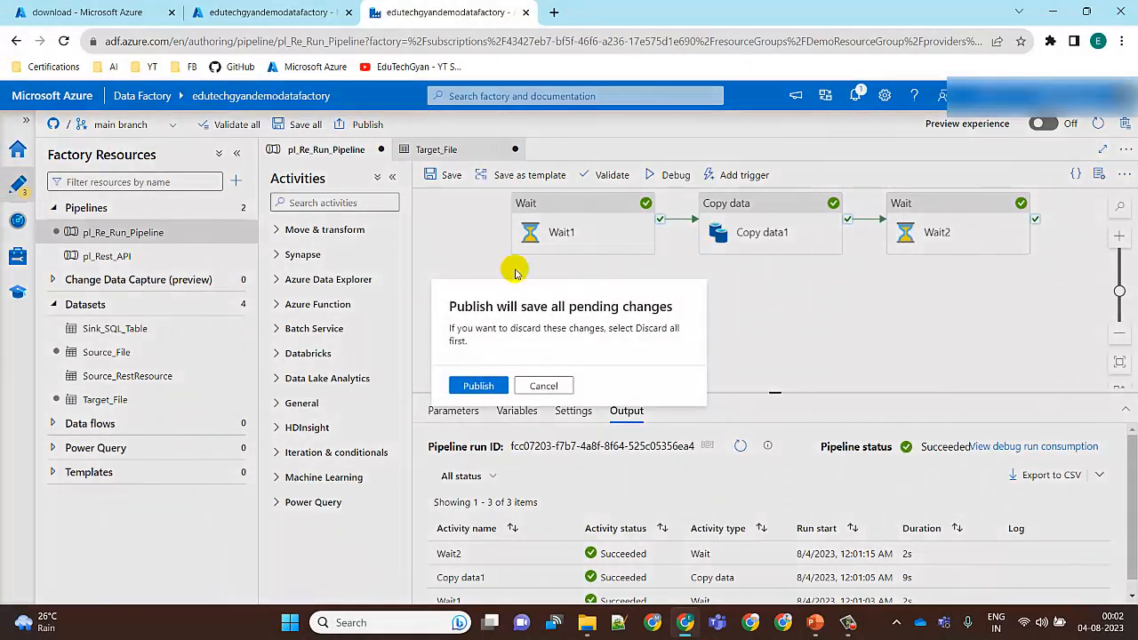
left_click(478, 390)
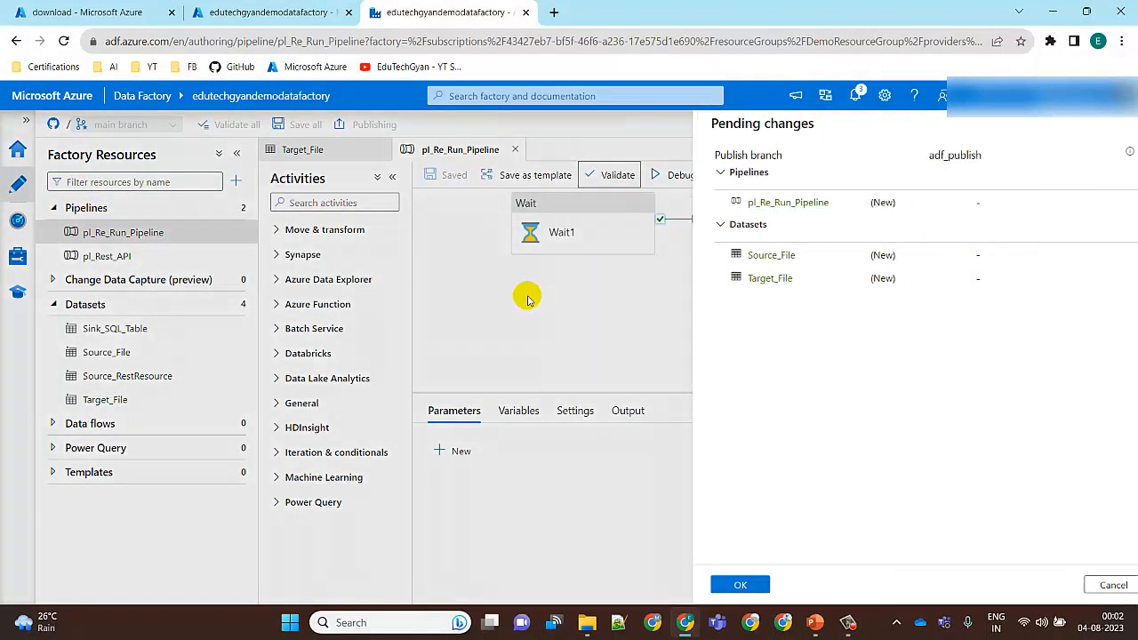
left_click(716, 584)
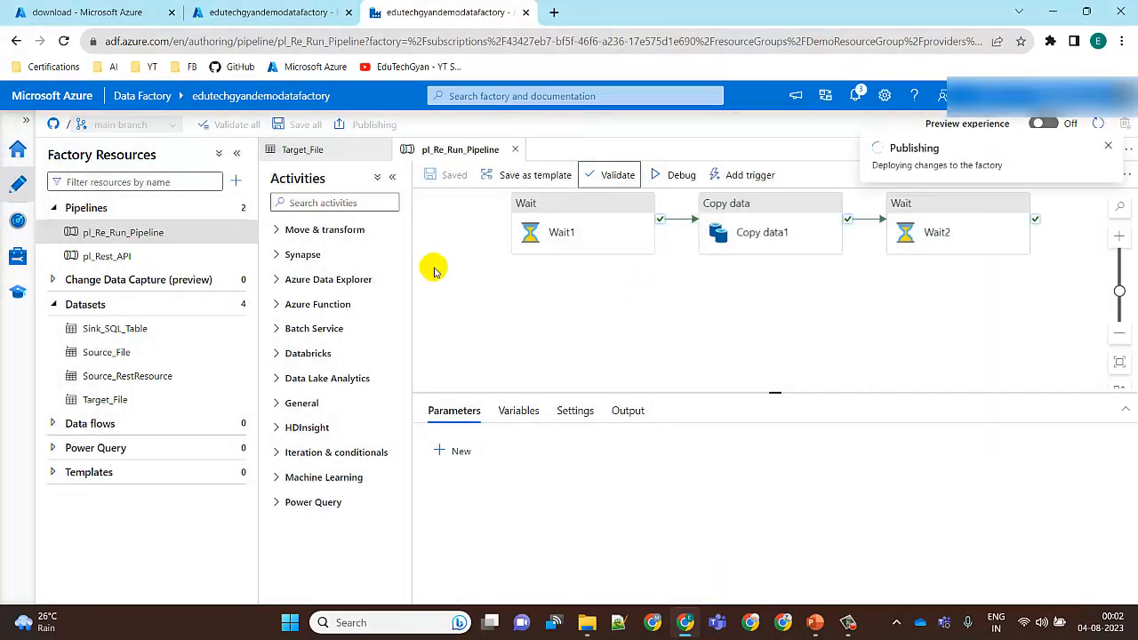
Switch to the download container in the Azure portal and delete Employee.txt from the Input folder.
left_click(156, 7)
left_click(266, 327)
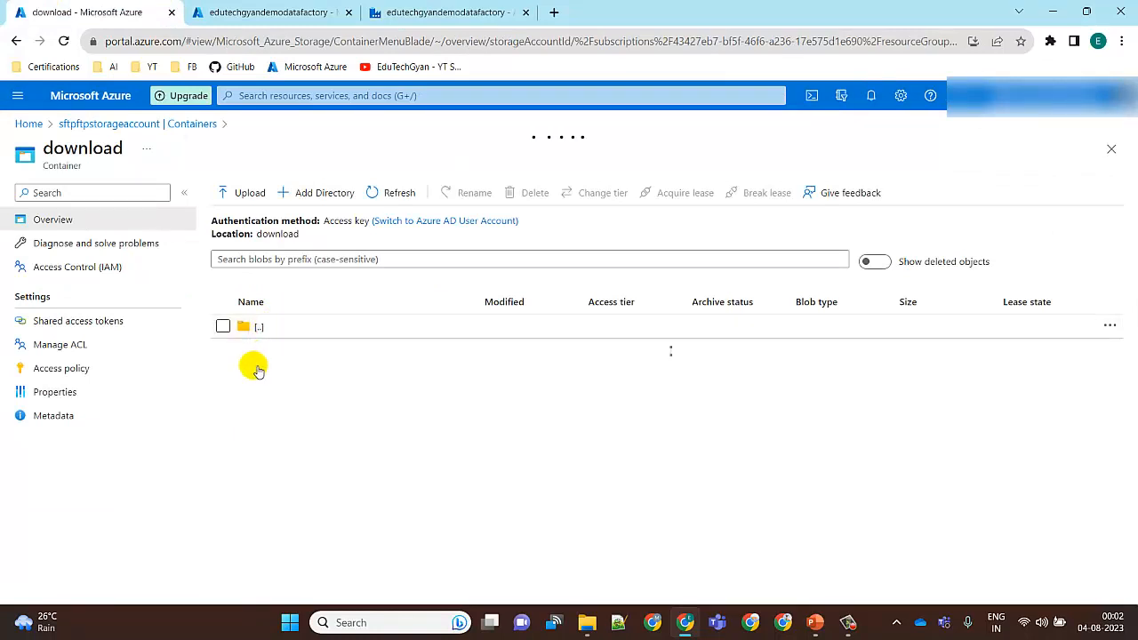
left_click(223, 350)
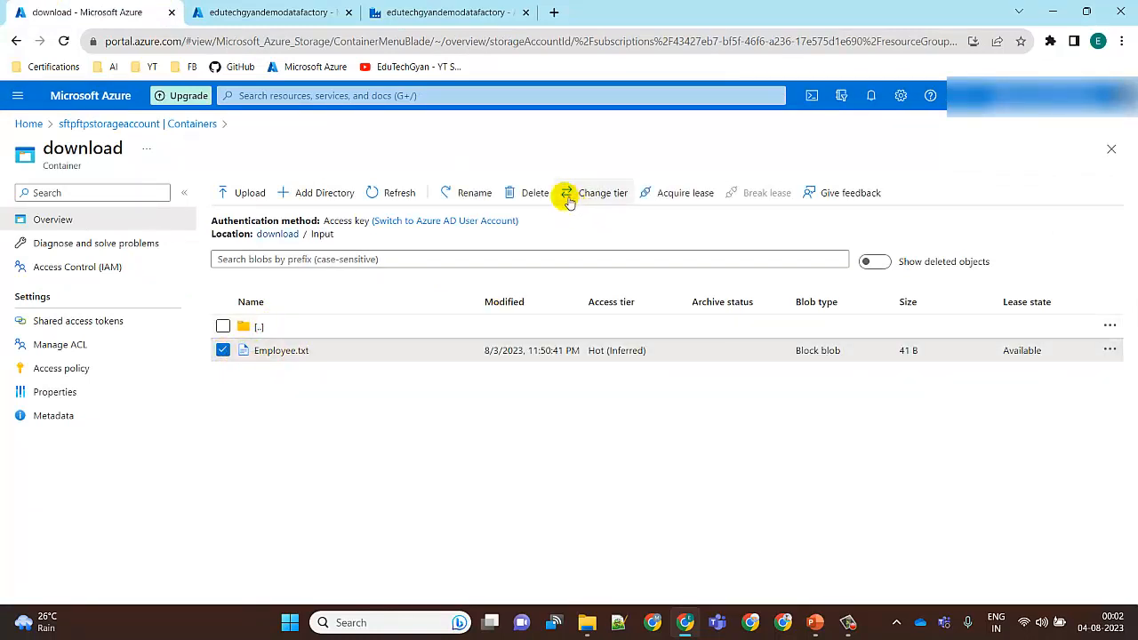
left_click(537, 193)
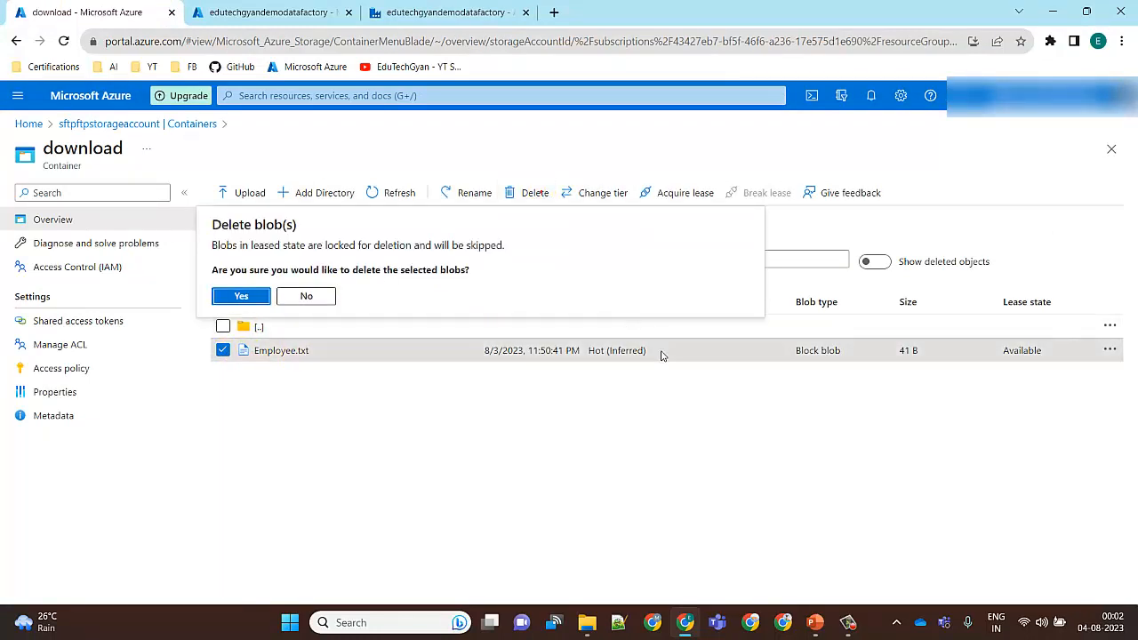
left_click(250, 295)
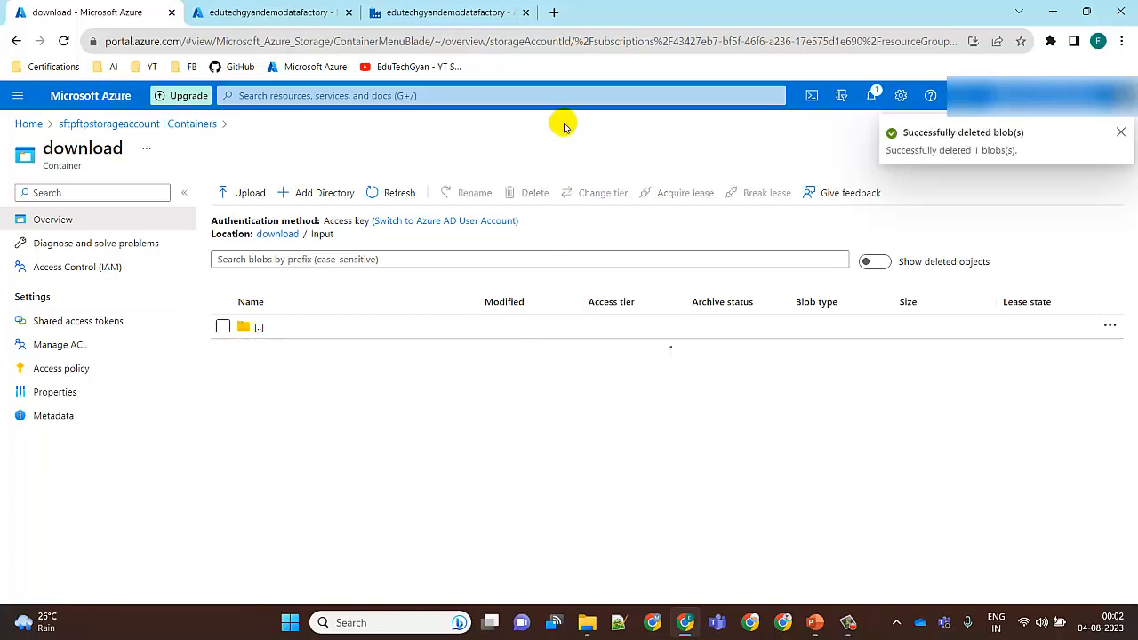
Return to pl_Re_Run_Pipeline in Data Factory, collapse the factory resources list, and dismiss the publishing and ARM template notifications.
left_click(427, 10)
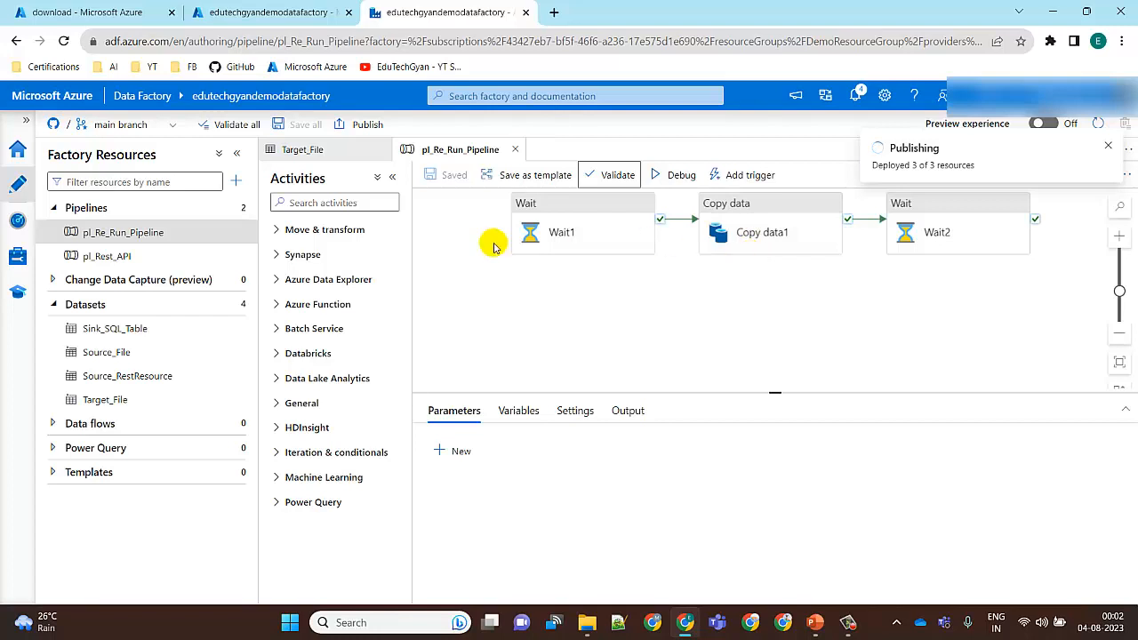
left_click(238, 153)
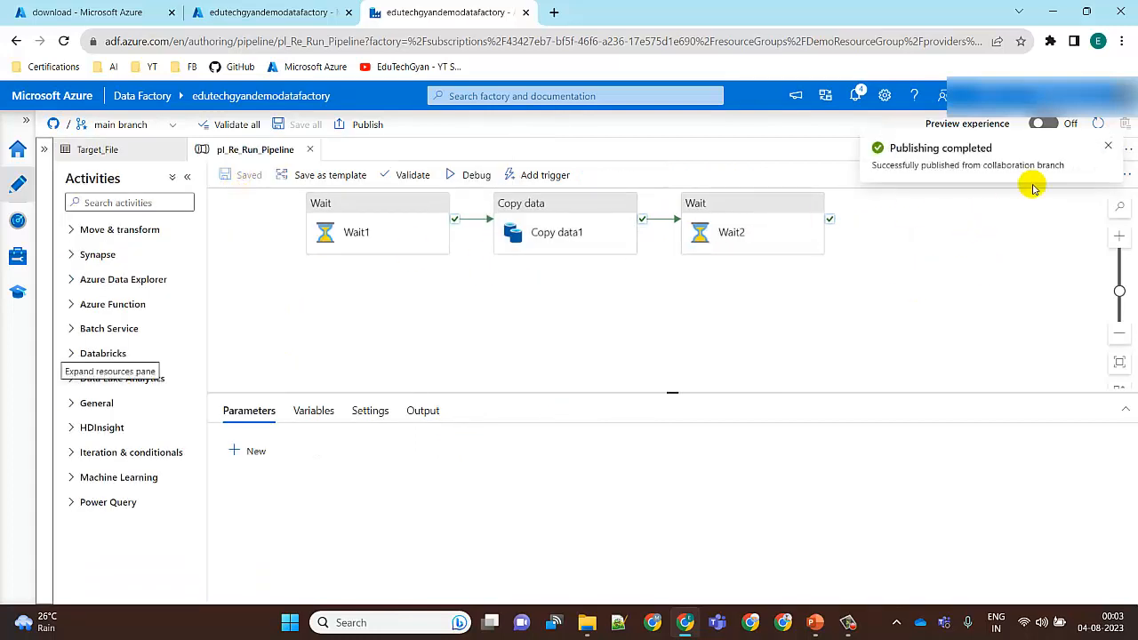
left_click(1108, 146)
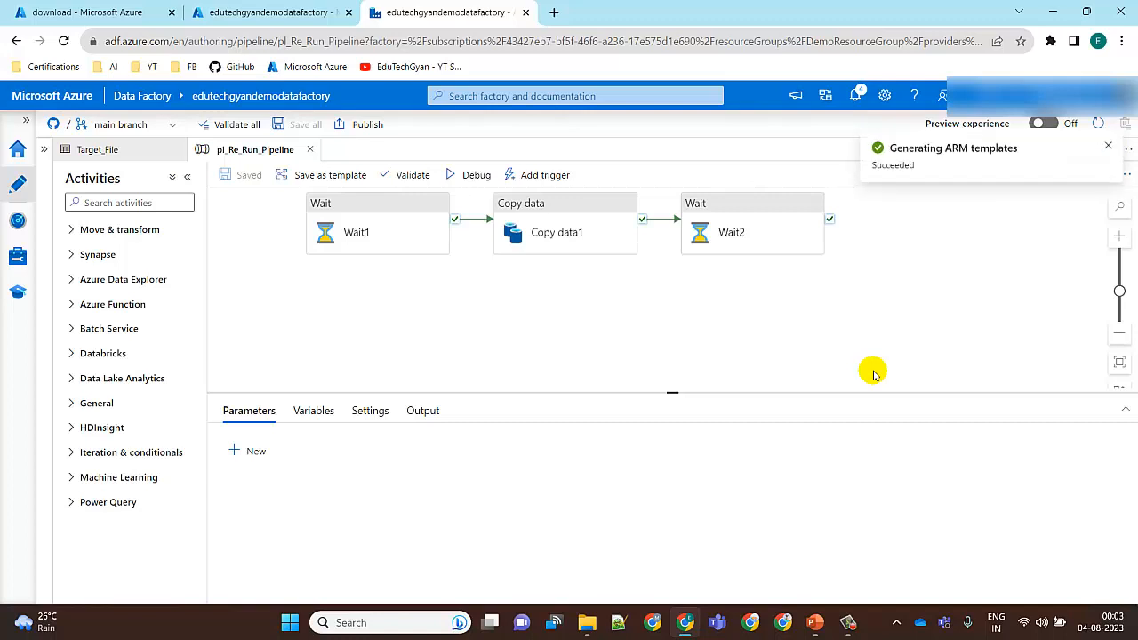
left_click(1109, 148)
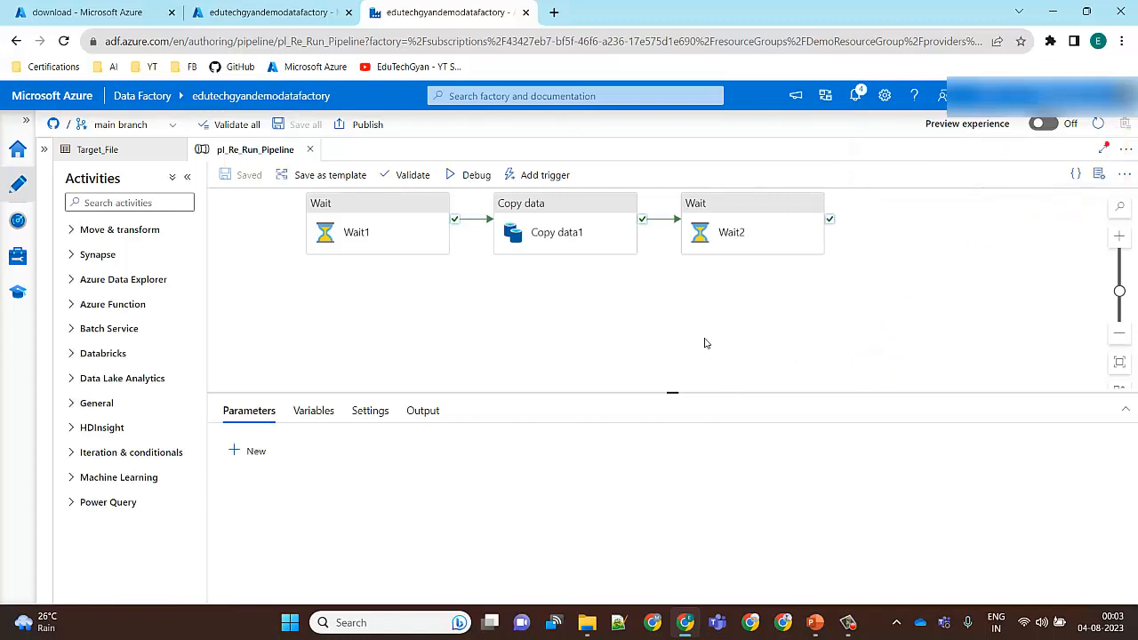
Trigger an immediate run of the published pl_Re_Run_Pipeline without parameters.
left_click(542, 174)
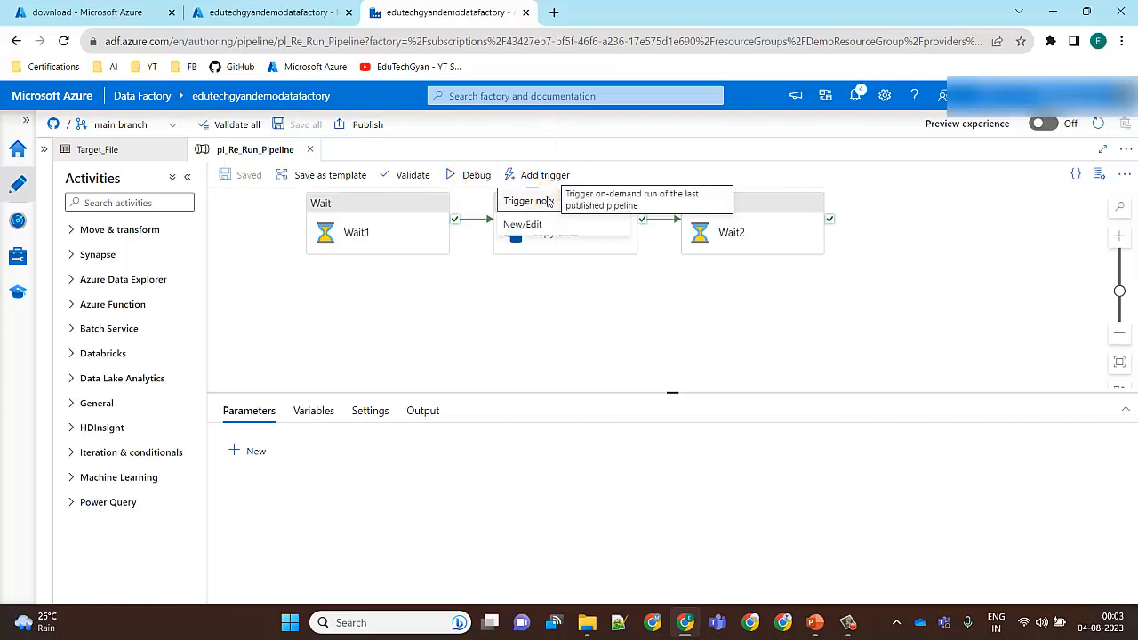
left_click(546, 201)
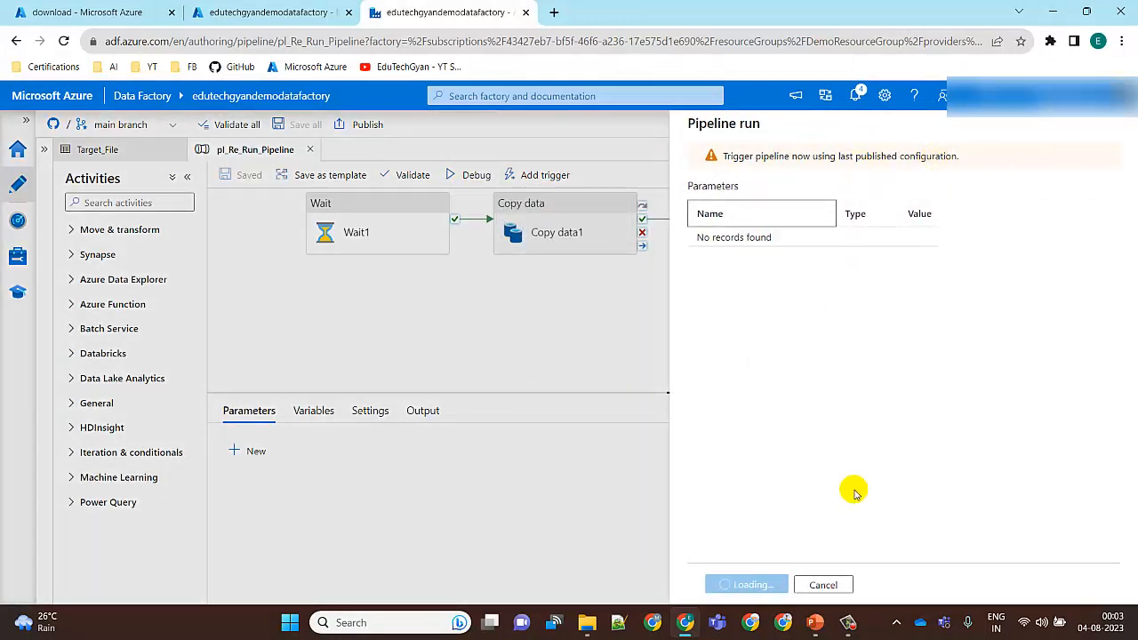
left_click(735, 585)
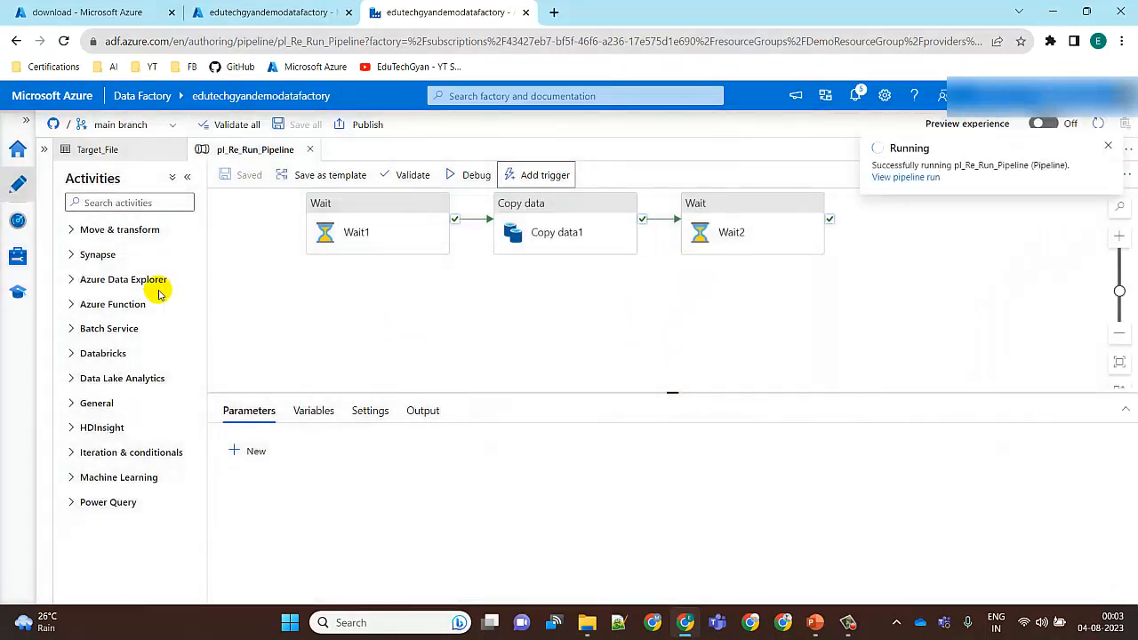
Open the triggered pipeline runs in monitoring and refresh the list to follow the status of pl_Re_Run_Pipeline.
left_click(25, 228)
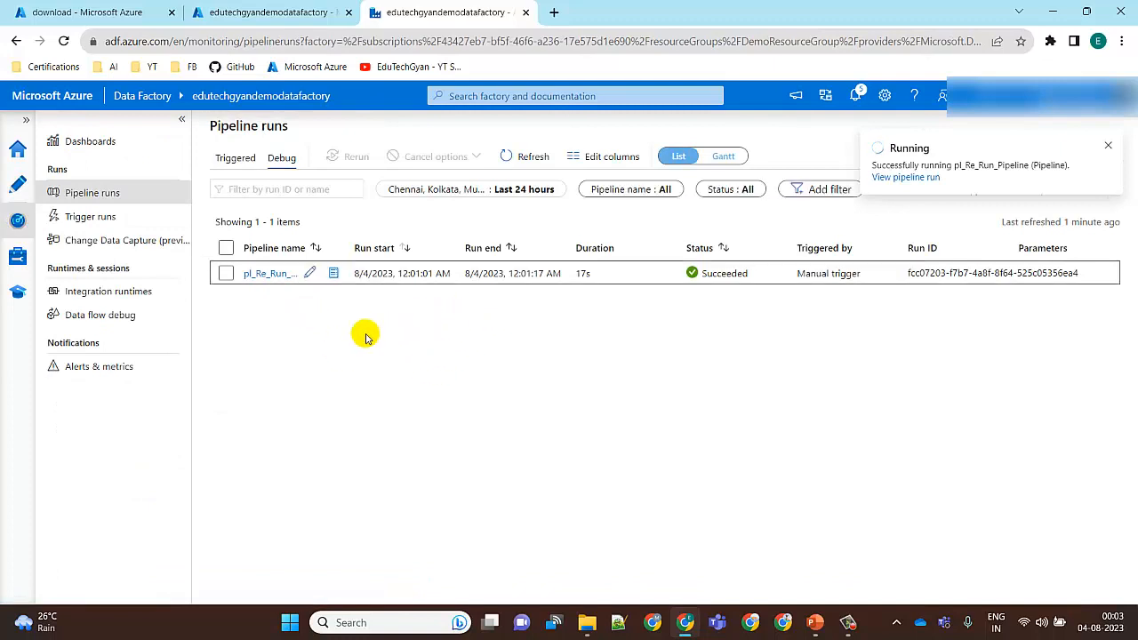
left_click(238, 158)
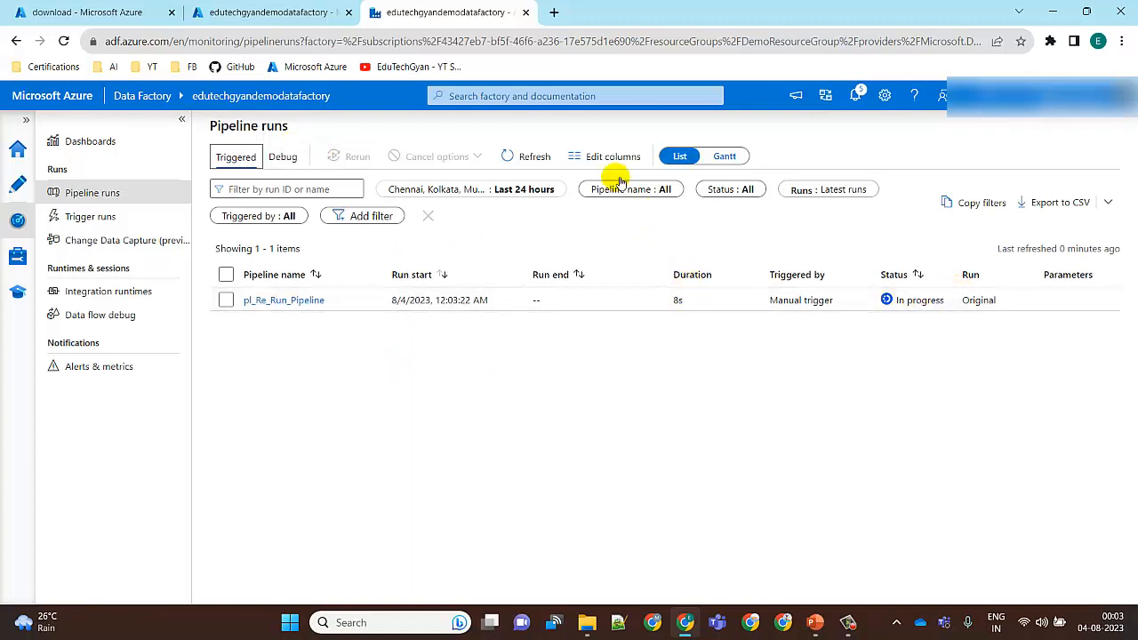
left_click(534, 157)
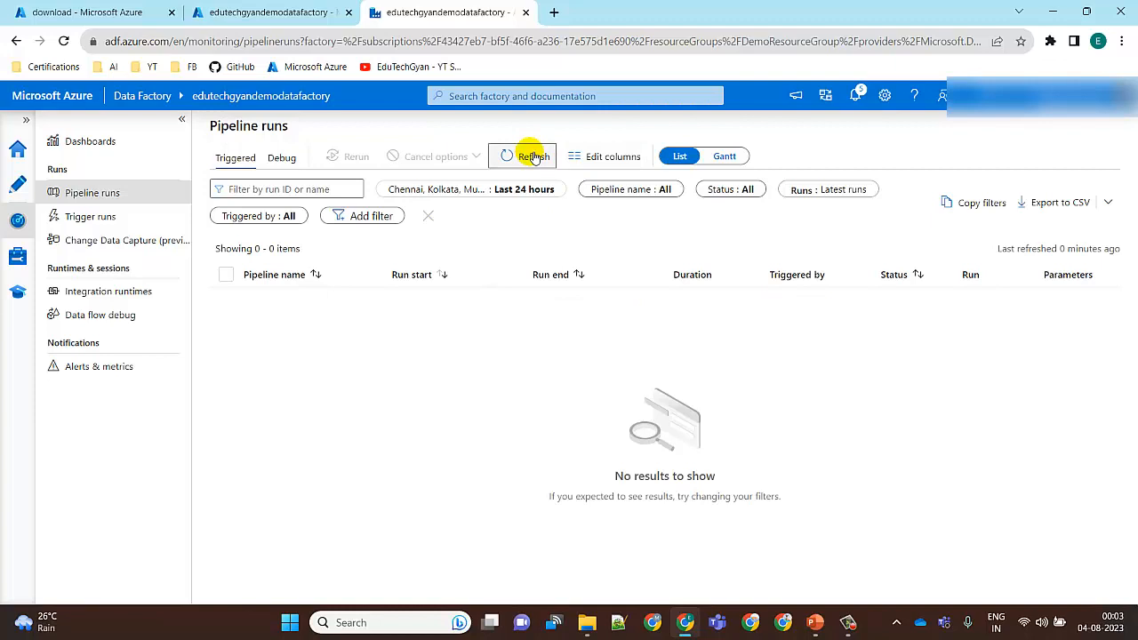
left_click(534, 157)
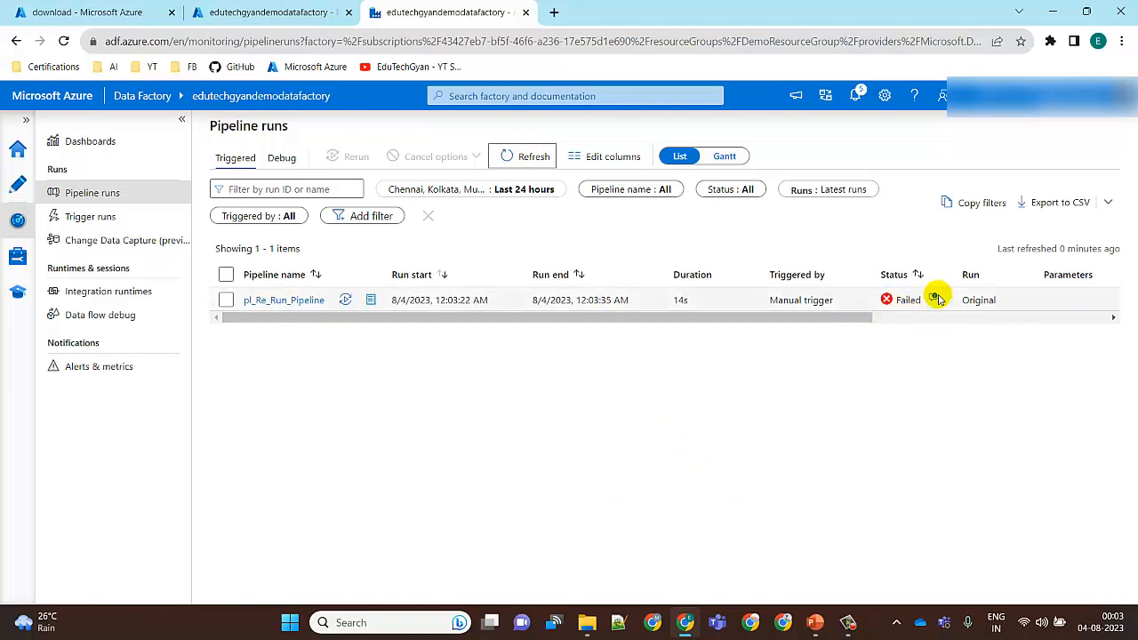
Read the error details of the triggered pl_Re_Run_Pipeline run, close them, and open the run's activity runs.
left_click(936, 300)
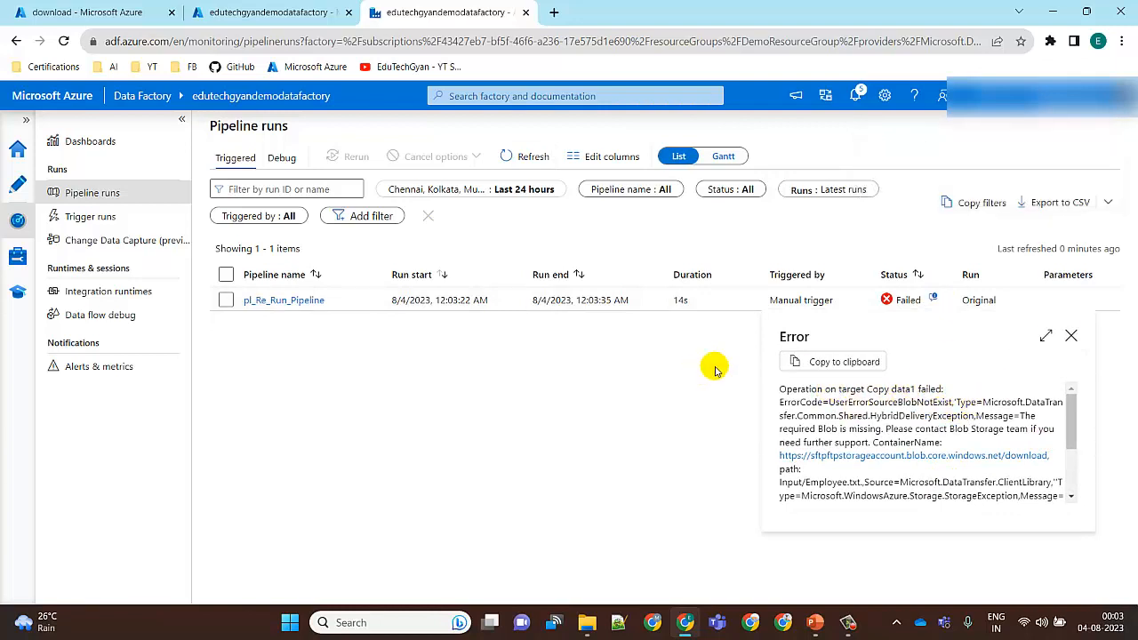
left_click(1072, 336)
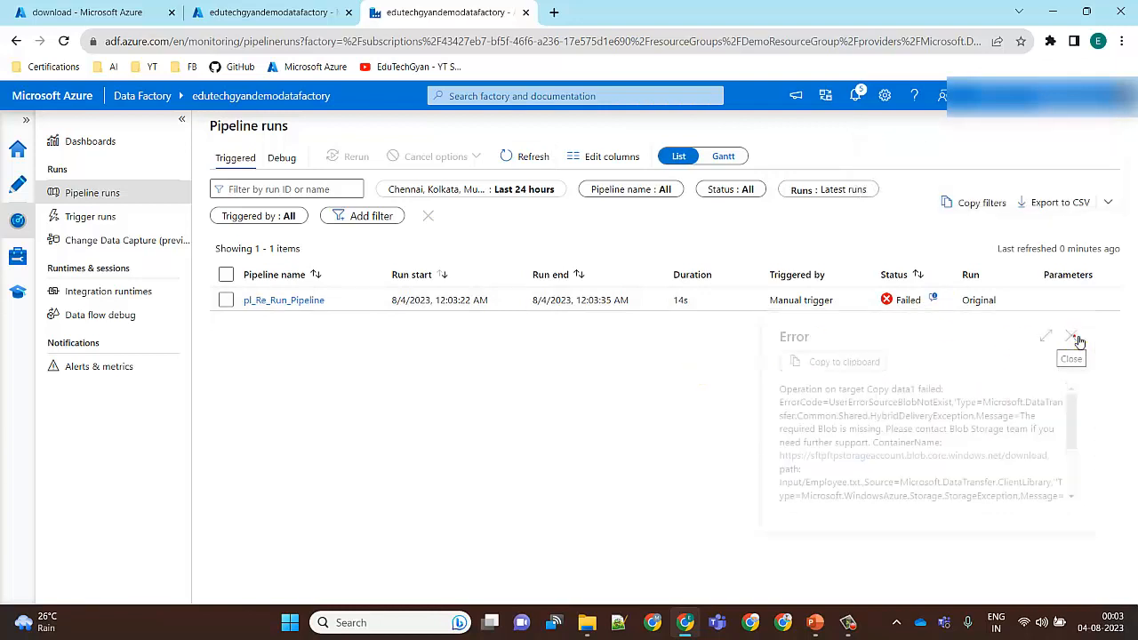
left_click(298, 300)
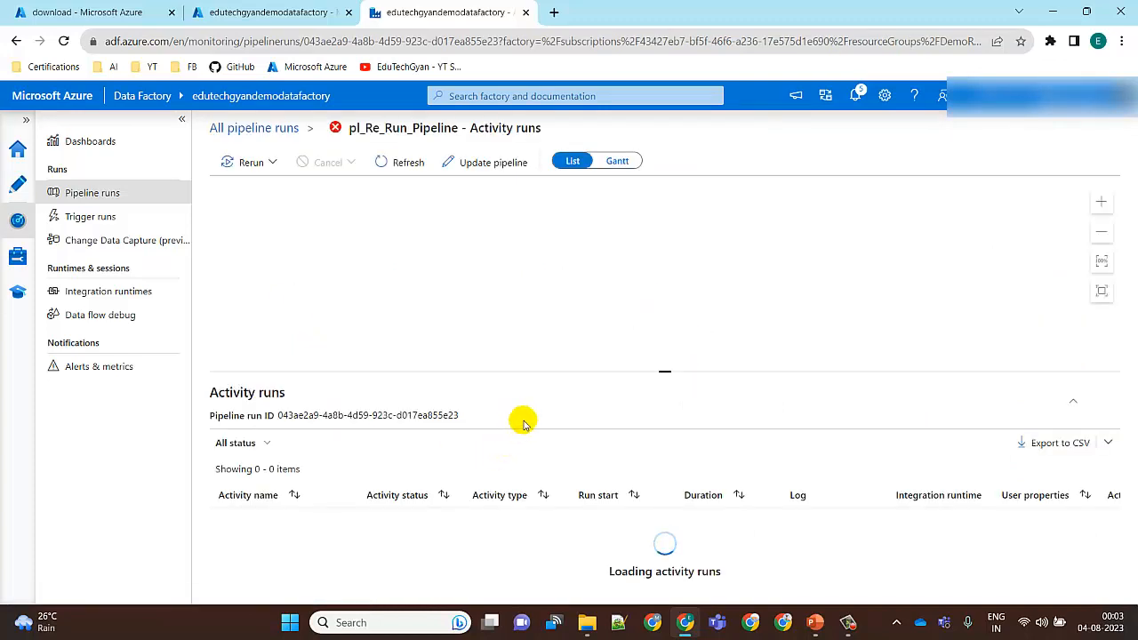
Enlarge the activity runs list, read the full error details of the failed Copy data1 activity, and close them.
left_click_drag(550, 374, 557, 282)
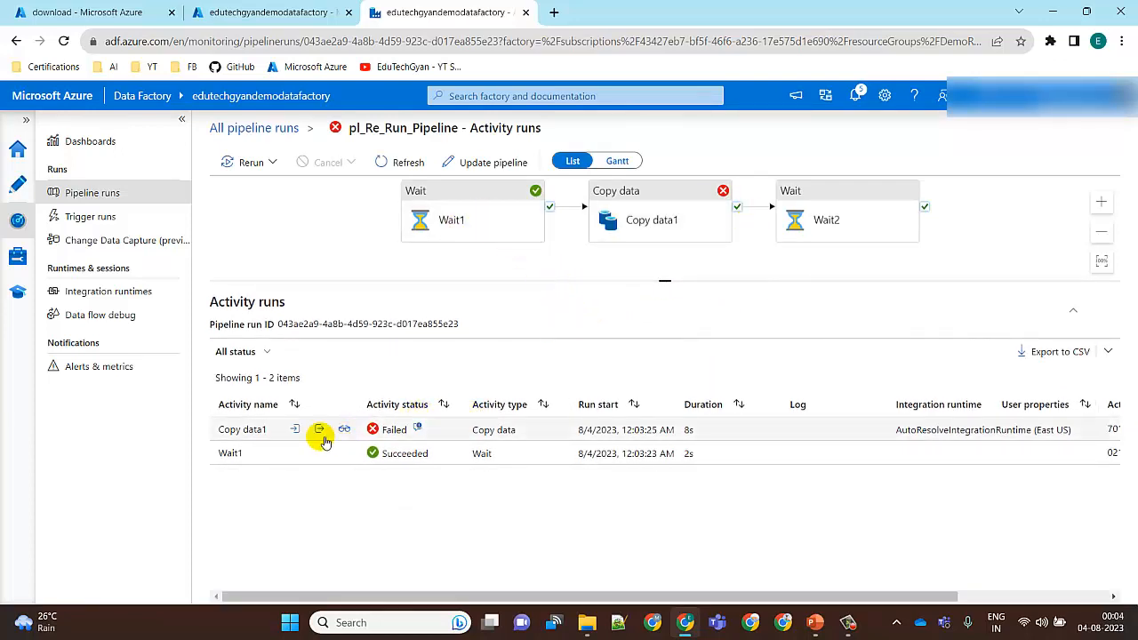
left_click(418, 429)
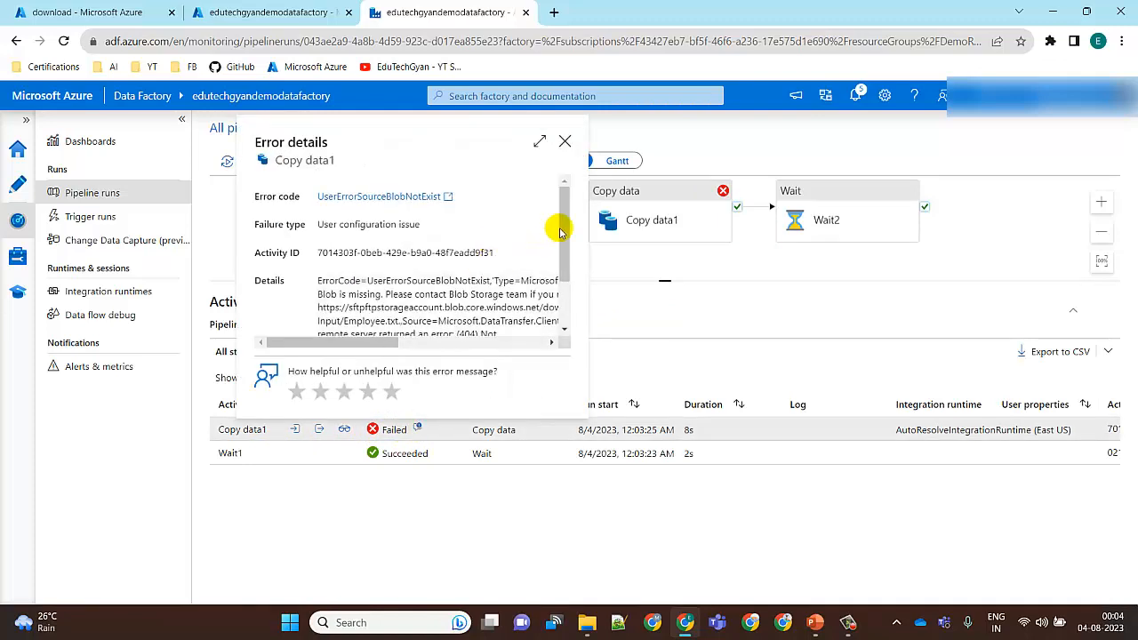
left_click_drag(563, 234, 564, 272)
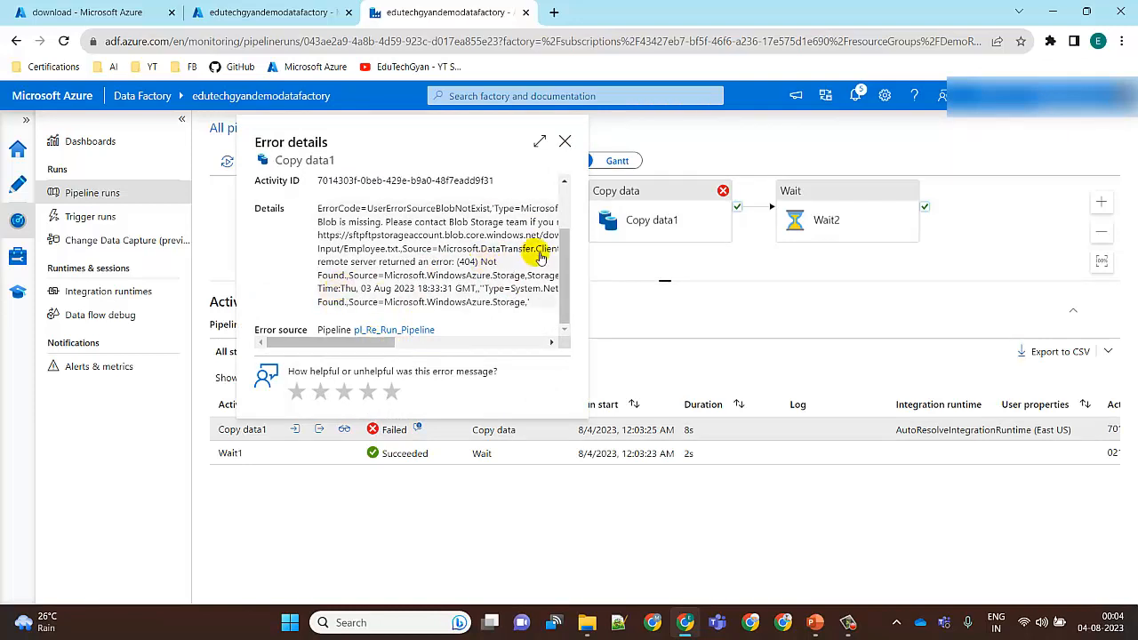
left_click_drag(379, 350, 338, 360)
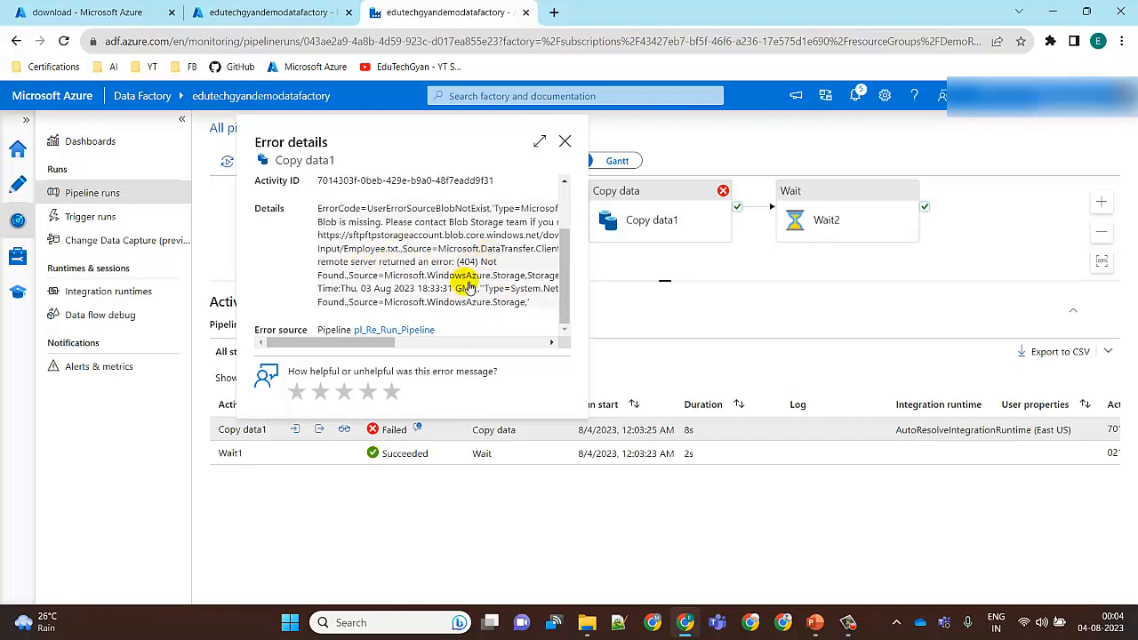
left_click(565, 141)
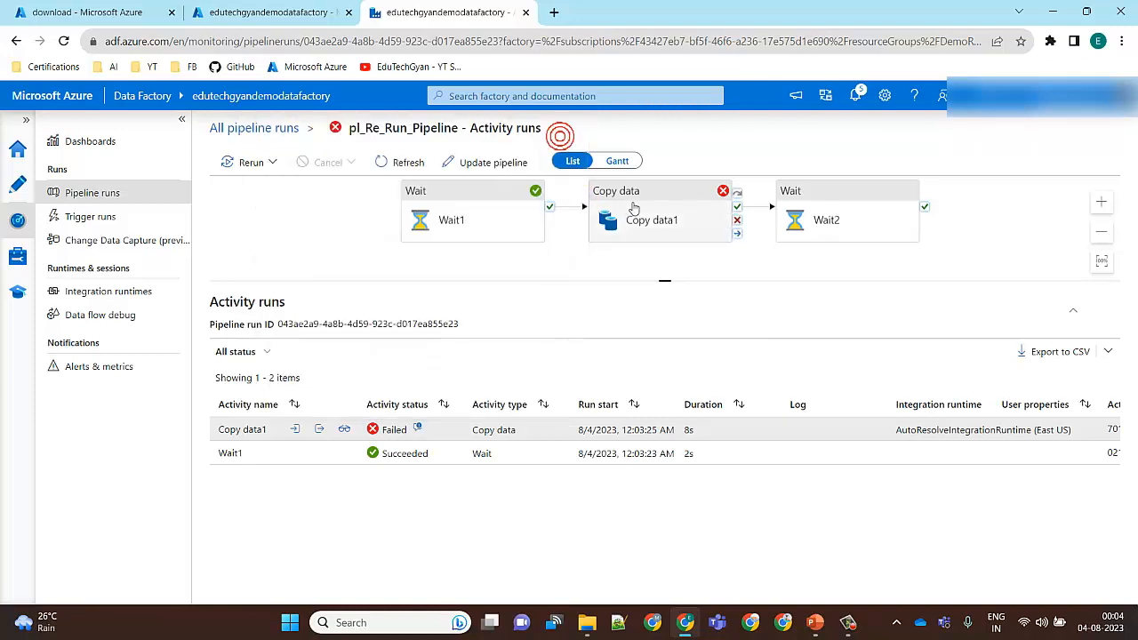
Examine the rerun options on the Wait1 and Copy data1 activities, enlarging the diagram area to show the whole pipeline.
left_click(640, 218)
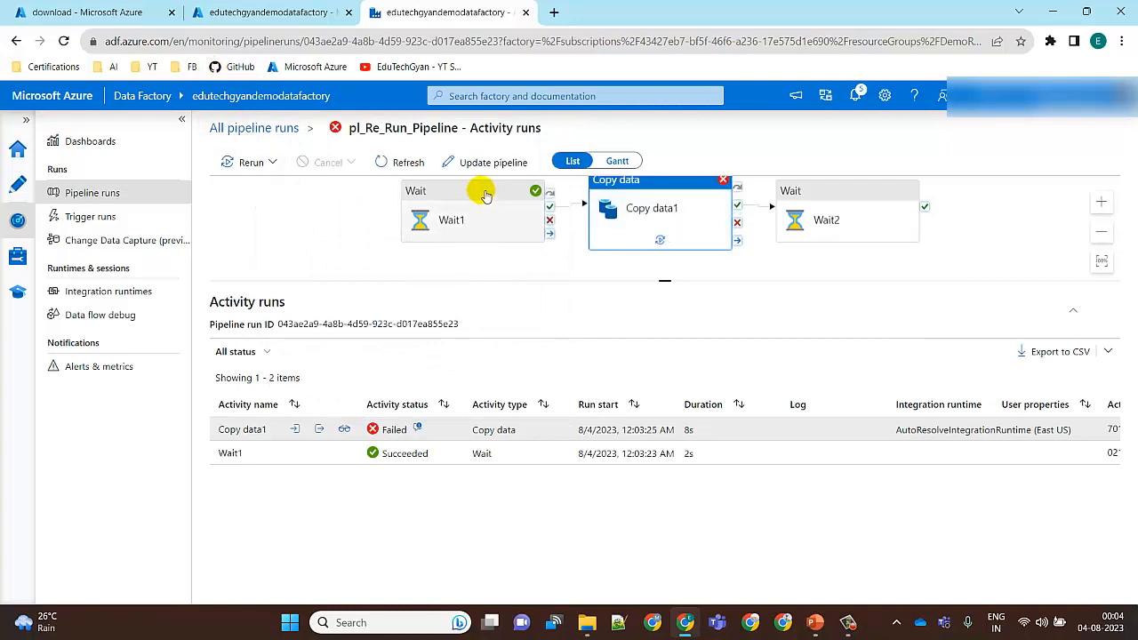
left_click(474, 218)
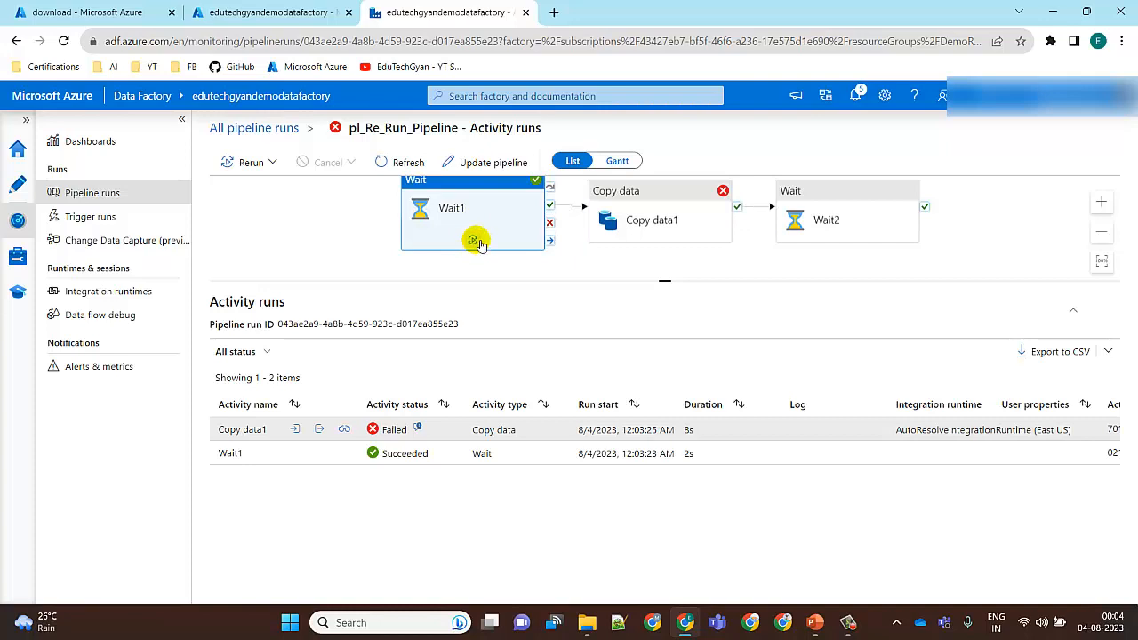
left_click(658, 228)
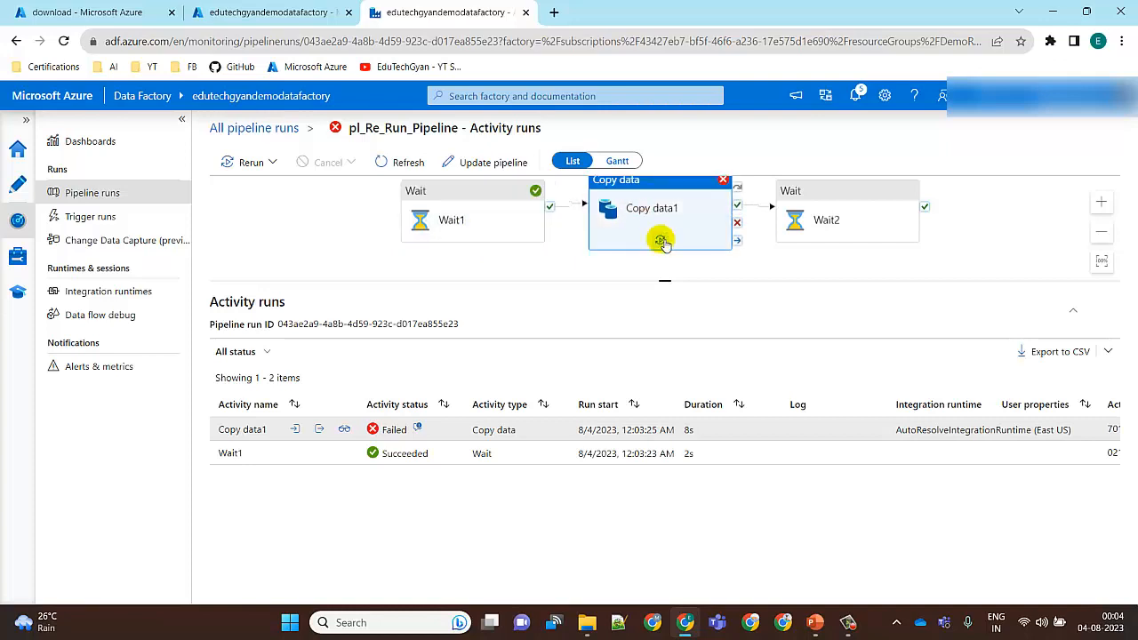
left_click_drag(831, 283, 841, 307)
left_click_drag(987, 198, 966, 229)
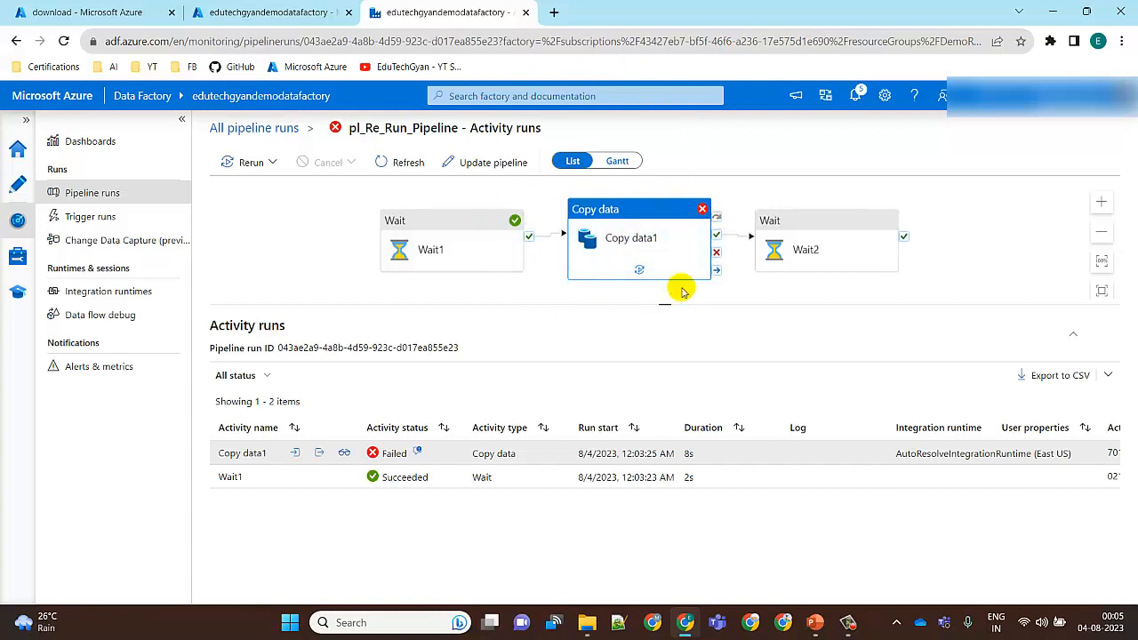
Switch to the download container in the Azure portal and delete output.txt from the Output folder.
left_click(68, 7)
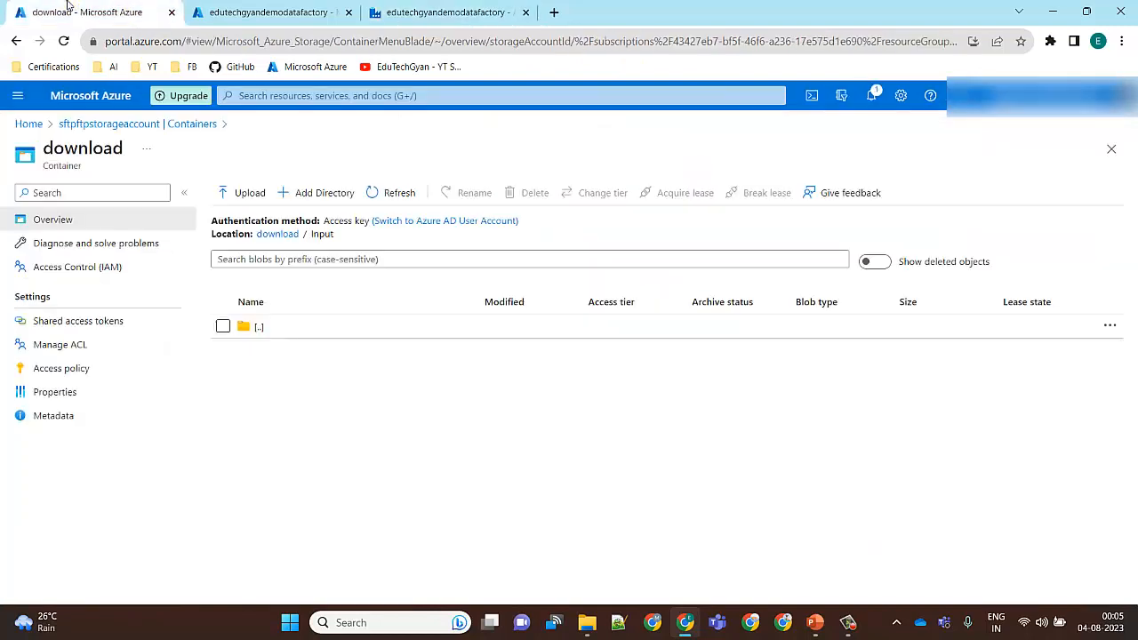
left_click(325, 320)
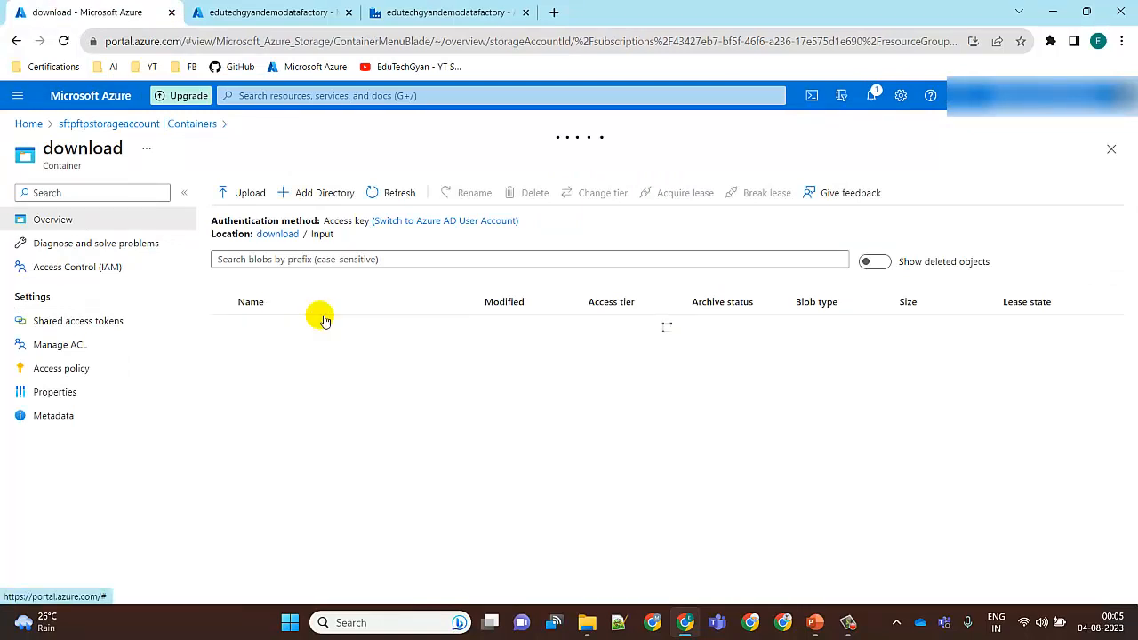
left_click(330, 357)
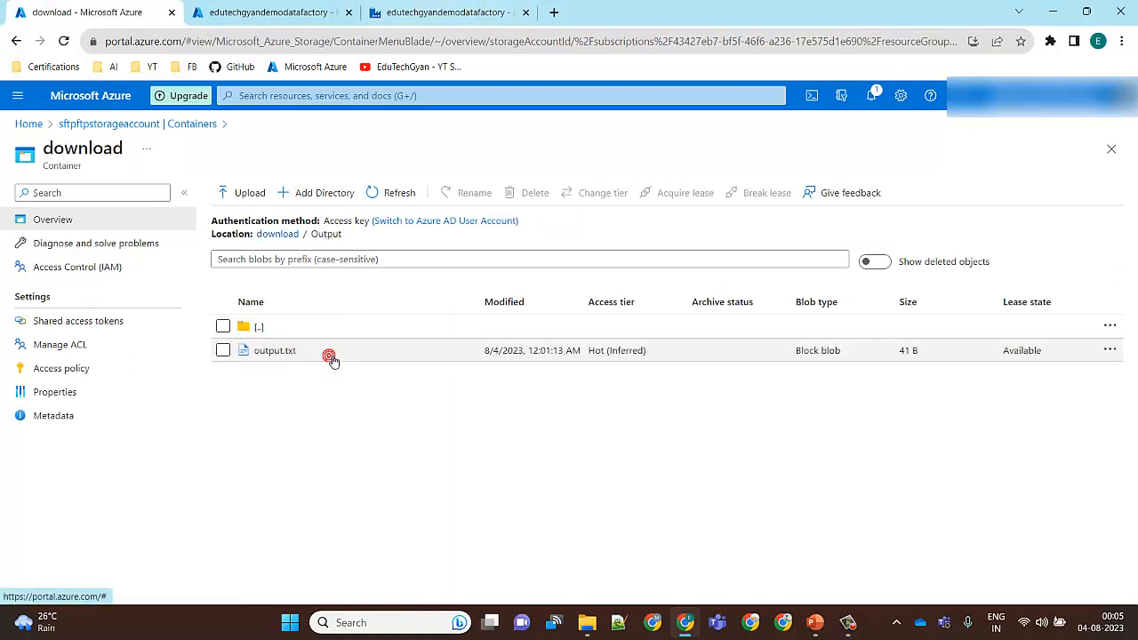
left_click(222, 350)
left_click(535, 193)
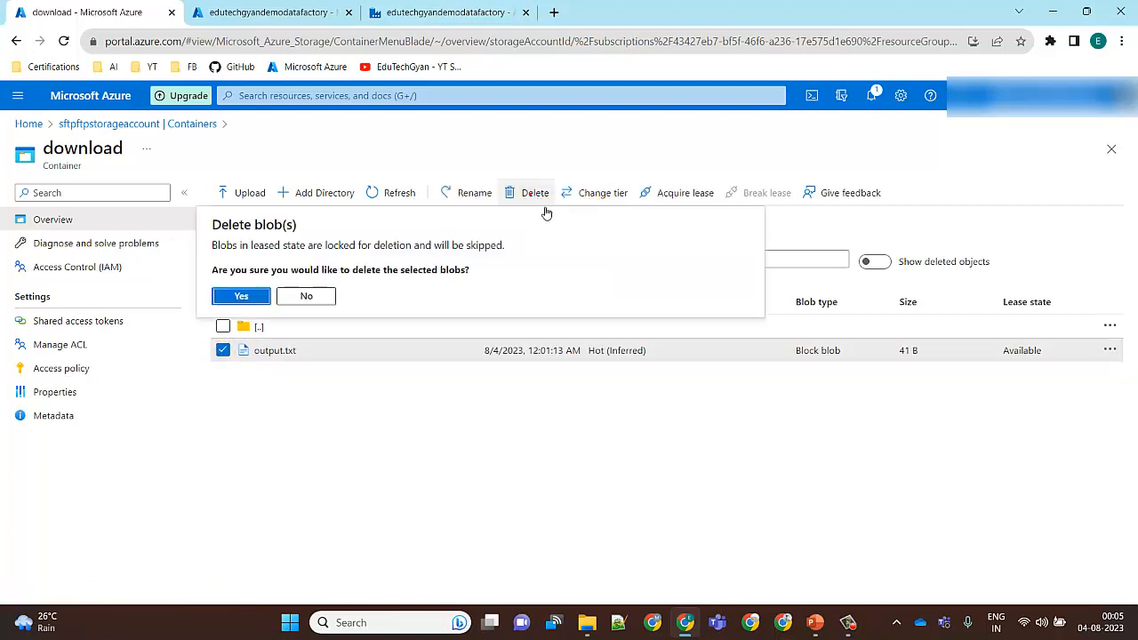
left_click(255, 296)
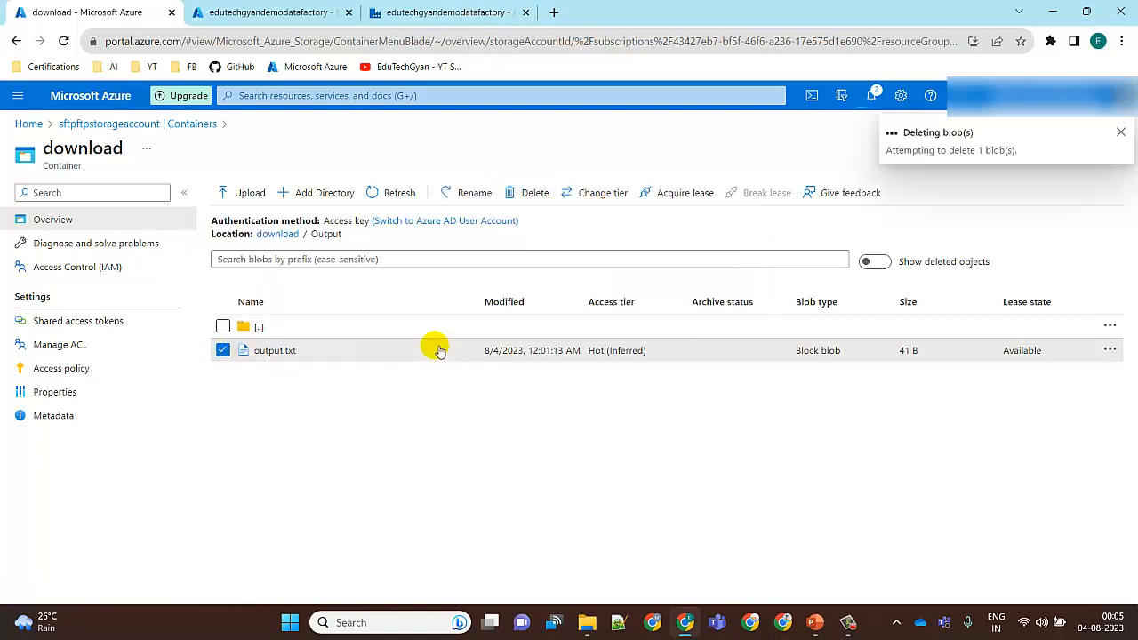
Upload Employee.txt from Downloads to the Input folder with overwriting of existing files enabled, and return to the container root.
left_click(355, 332)
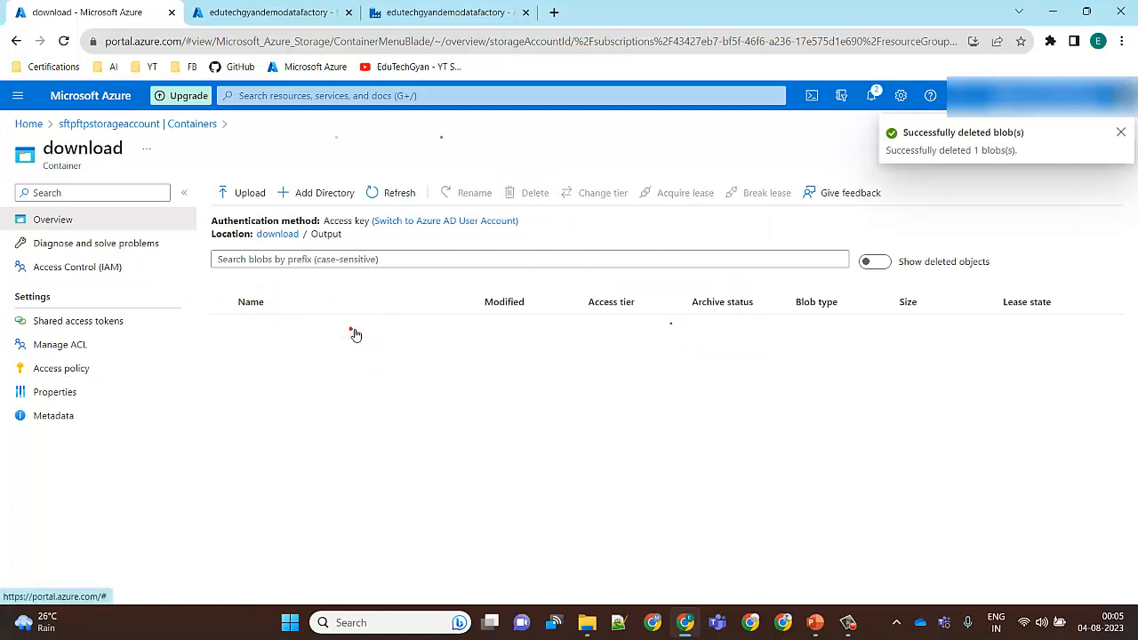
left_click(325, 332)
left_click(246, 193)
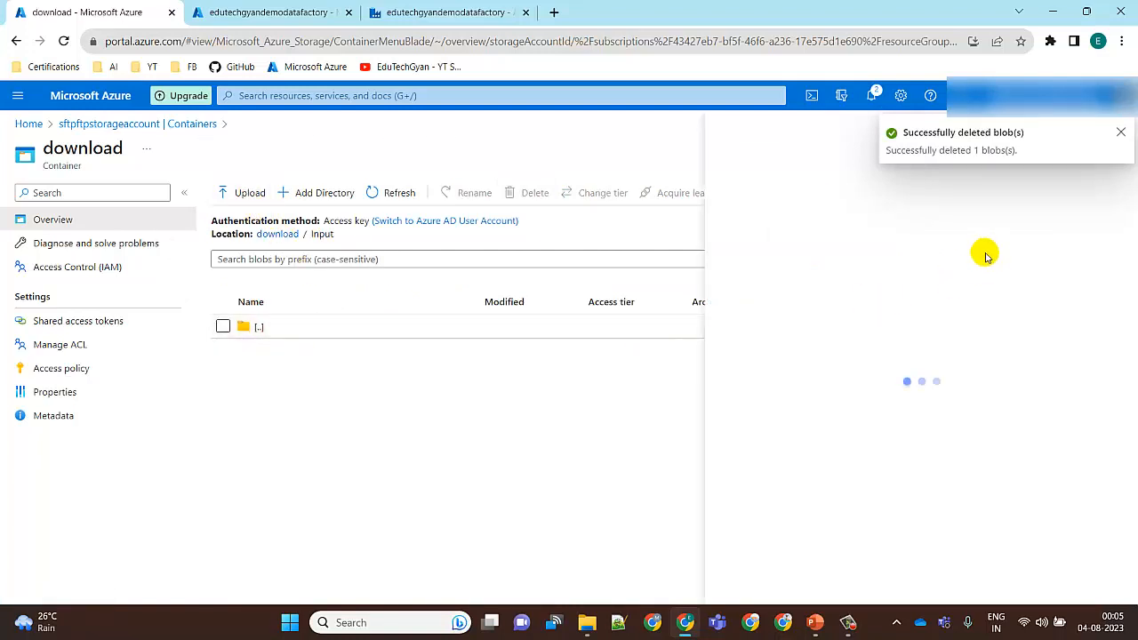
left_click(948, 278)
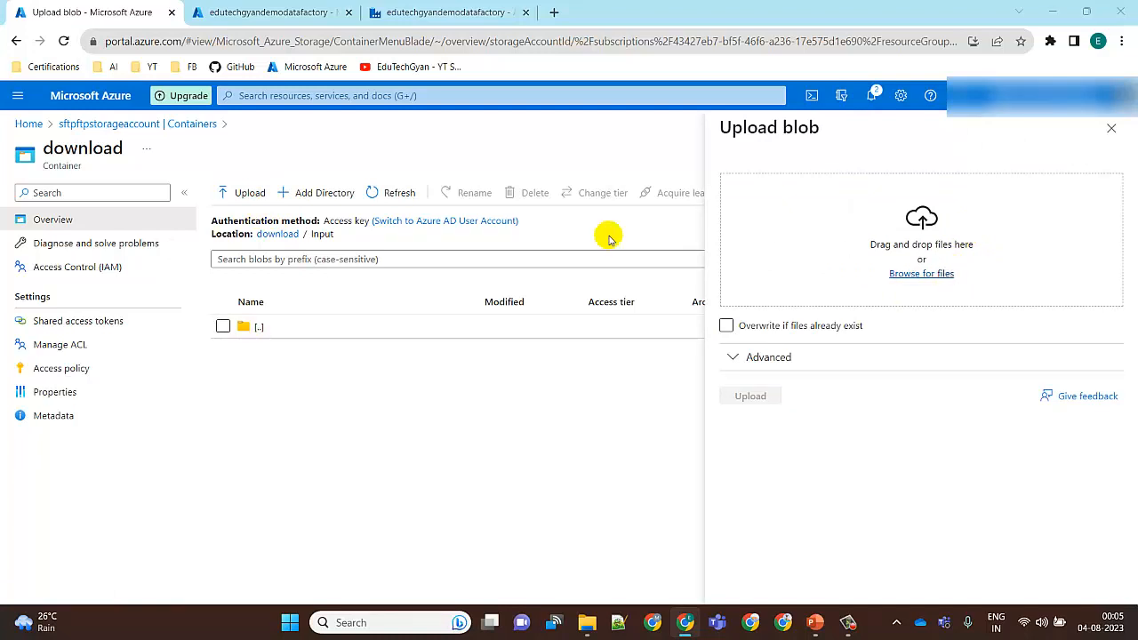
left_click(191, 142)
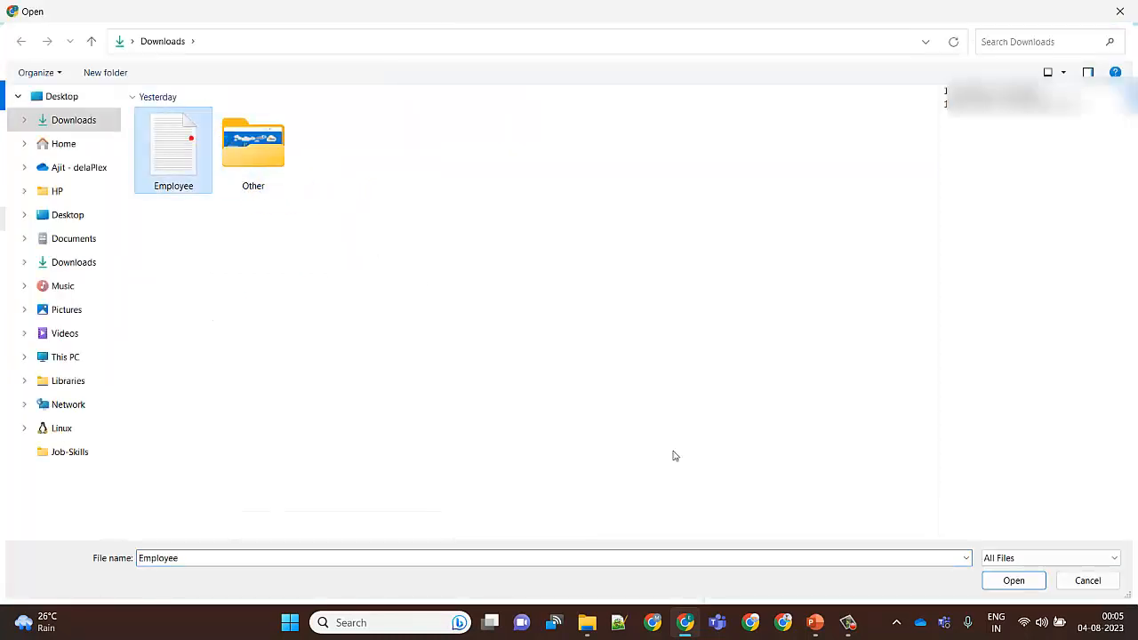
left_click(1011, 580)
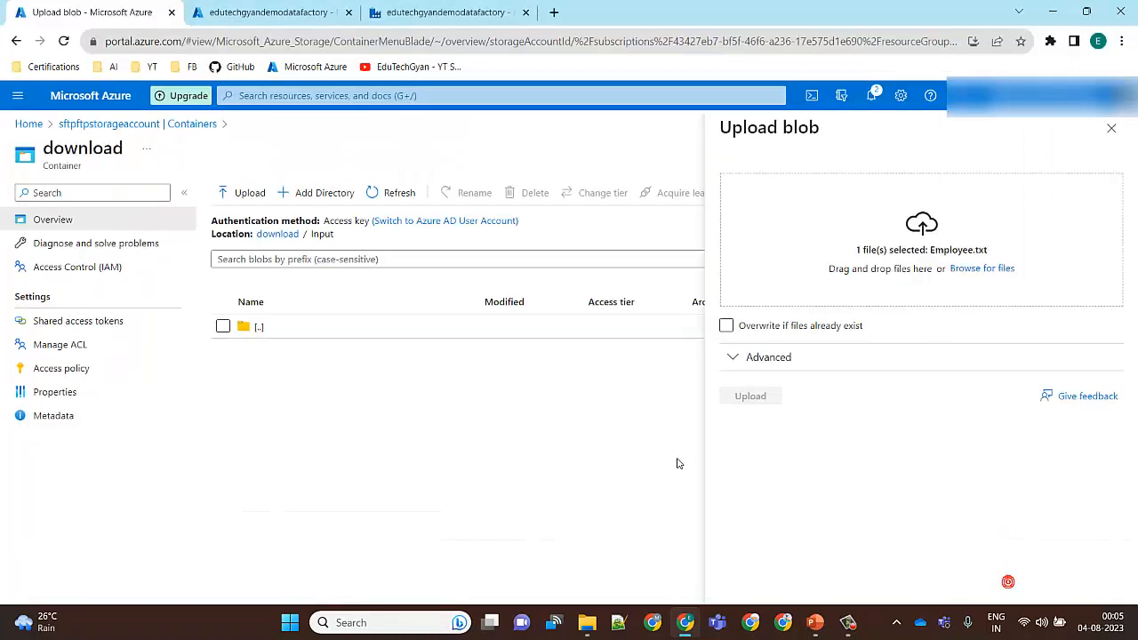
left_click(727, 325)
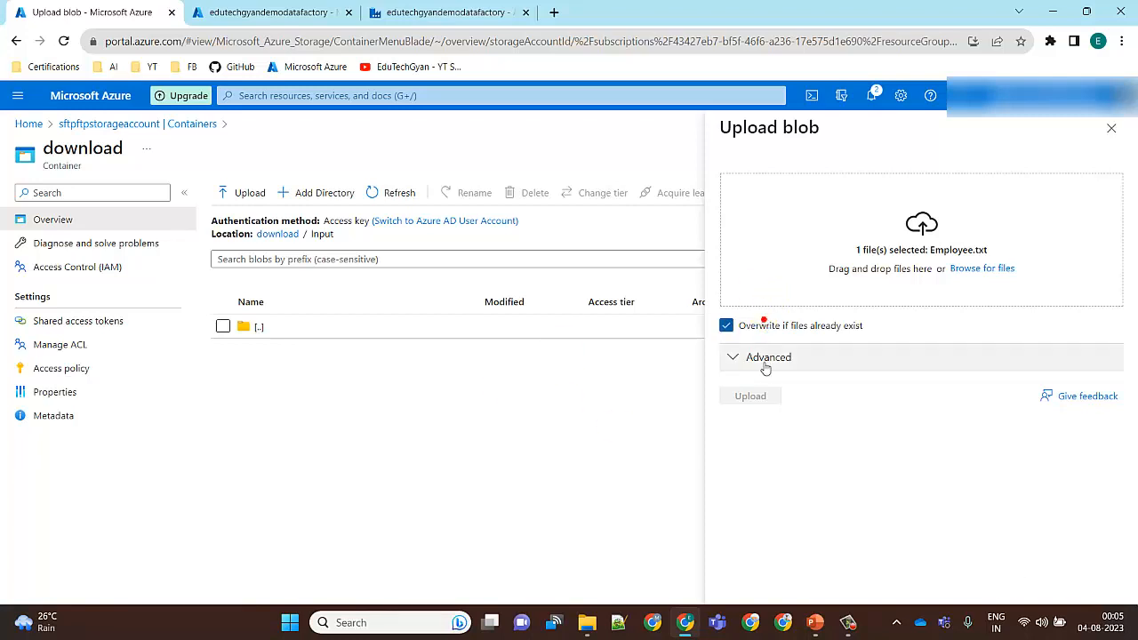
left_click(760, 396)
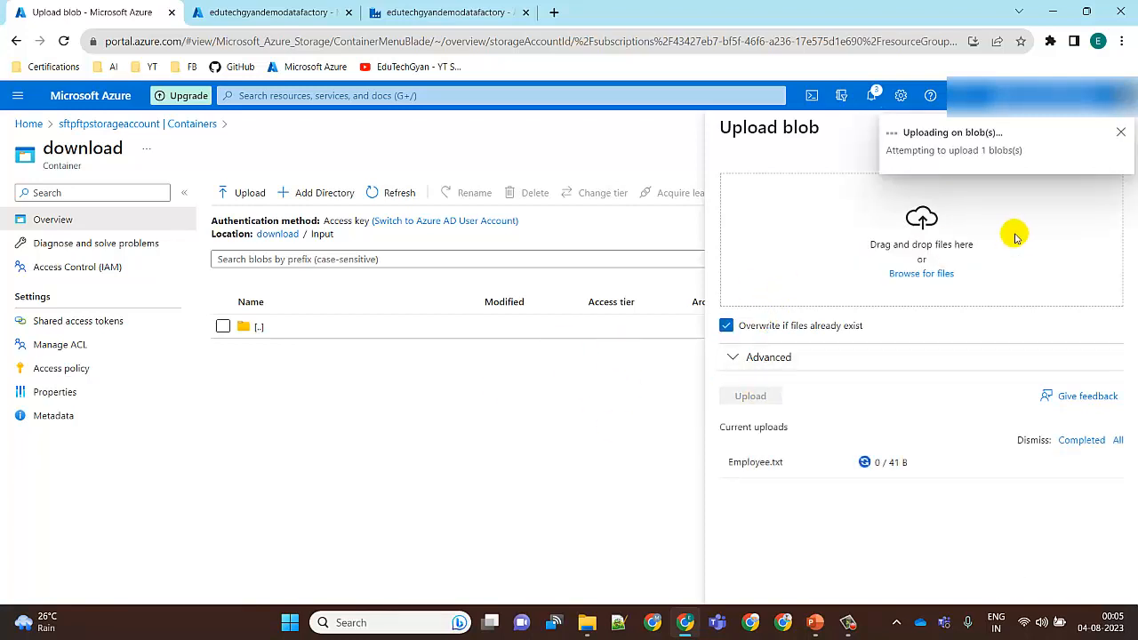
left_click(1122, 131)
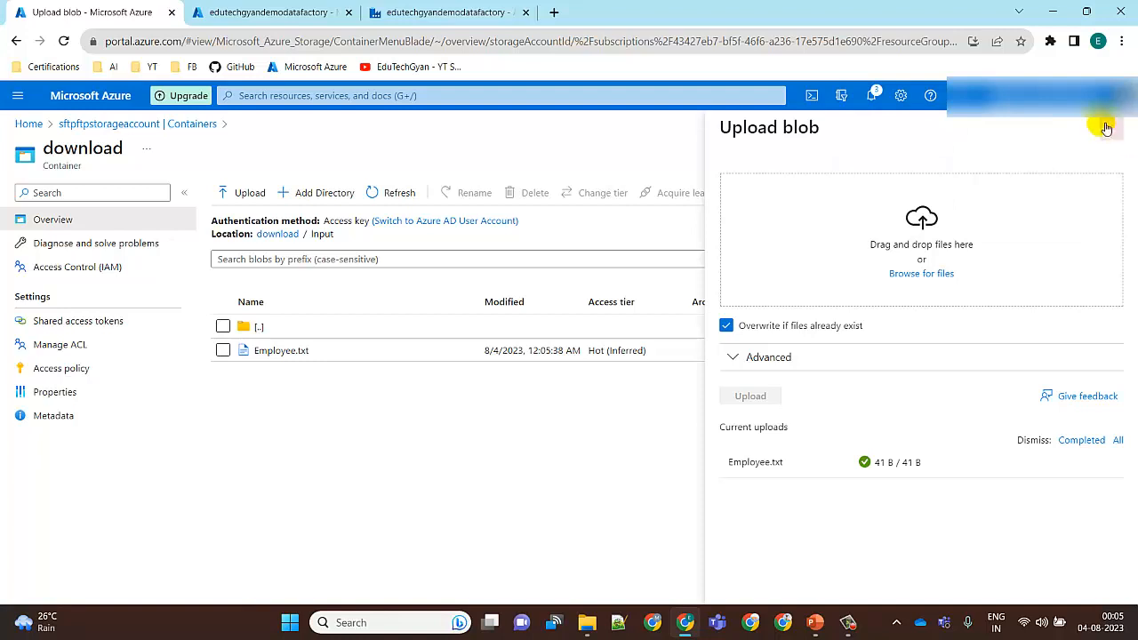
left_click(1114, 127)
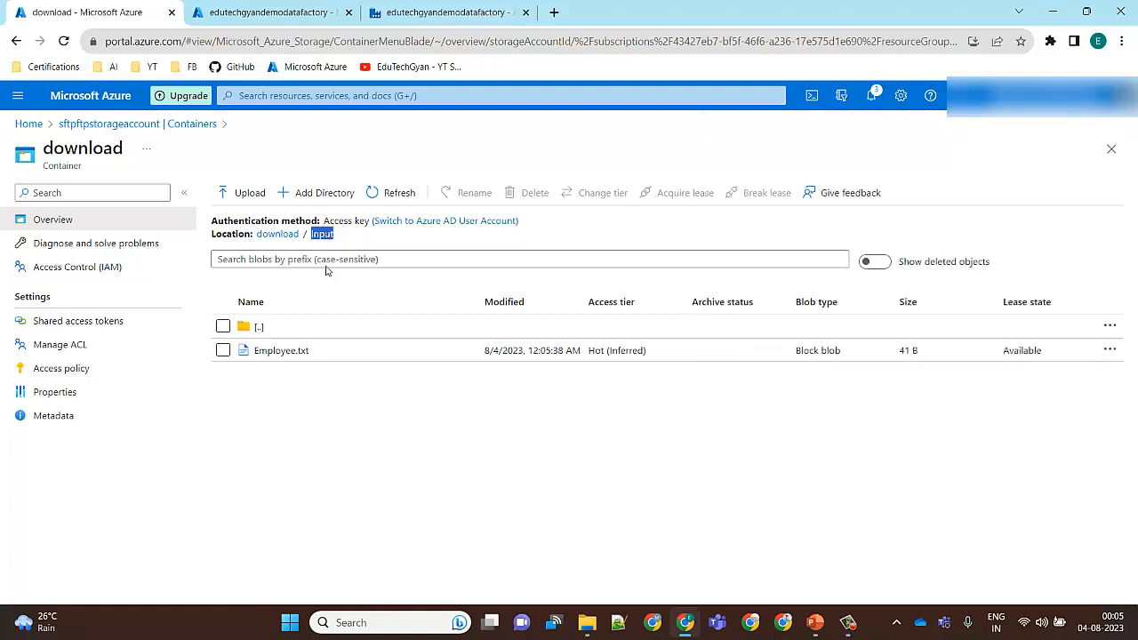
left_click(275, 326)
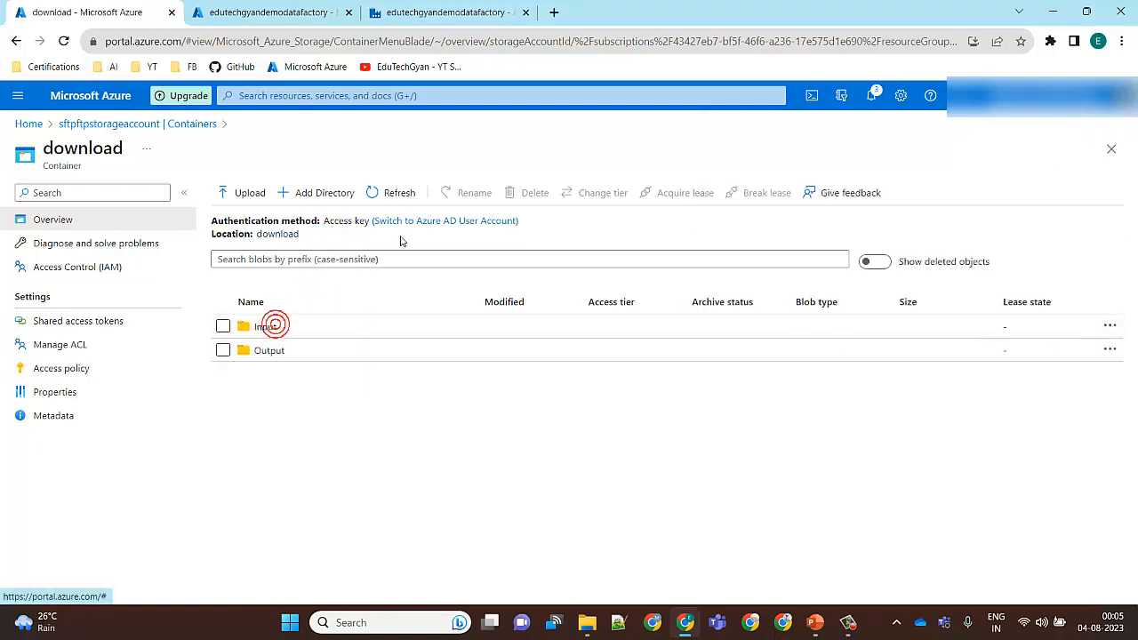
Return to Data Factory, rerun pl_Re_Run_Pipeline from the Copy data1 activity, refresh its activity runs, and dismiss the run notification.
left_click(480, 10)
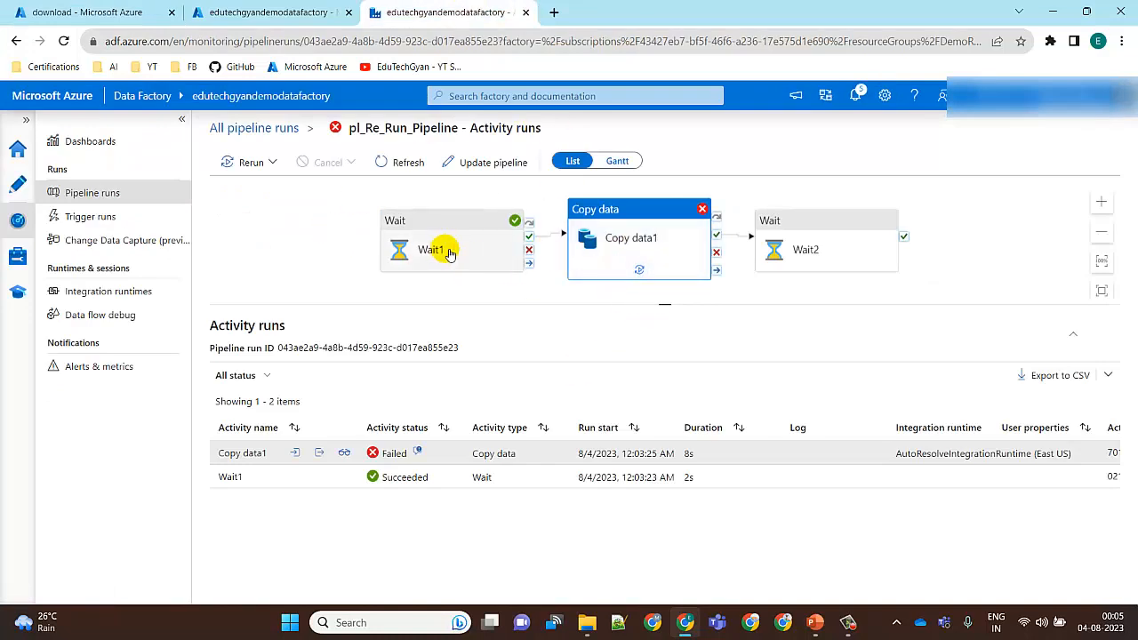
left_click(640, 272)
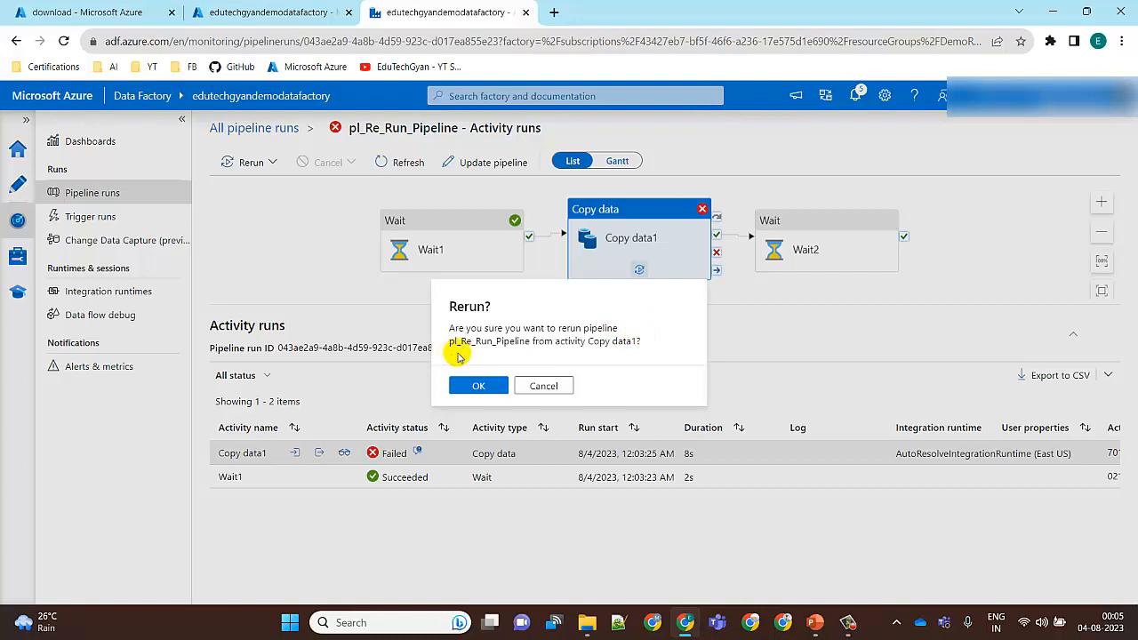
left_click(486, 388)
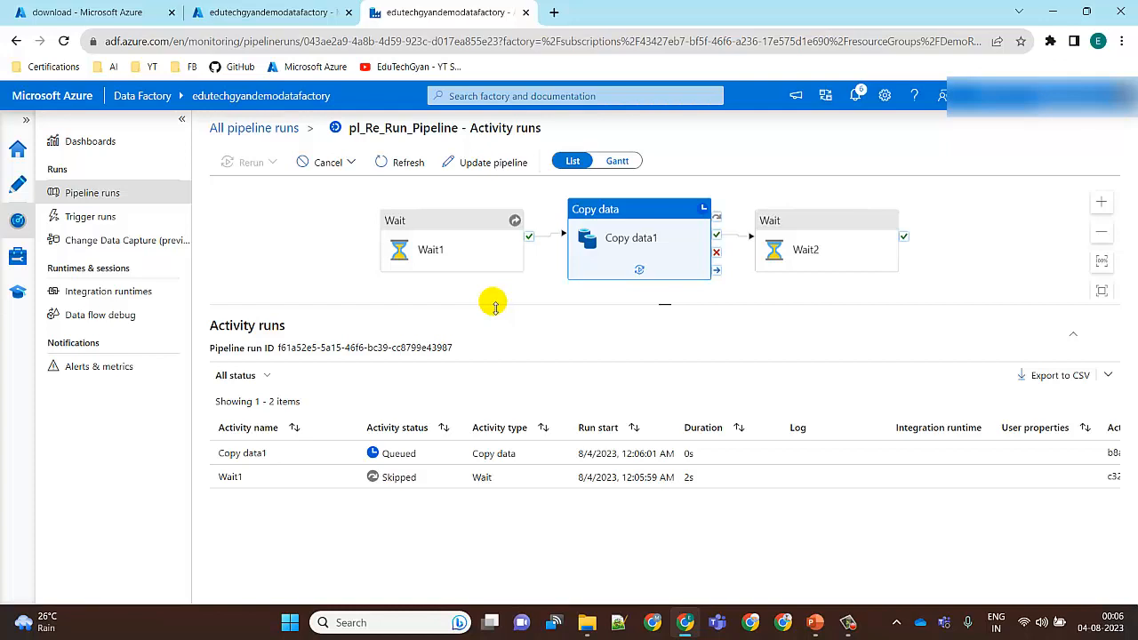
left_click(408, 168)
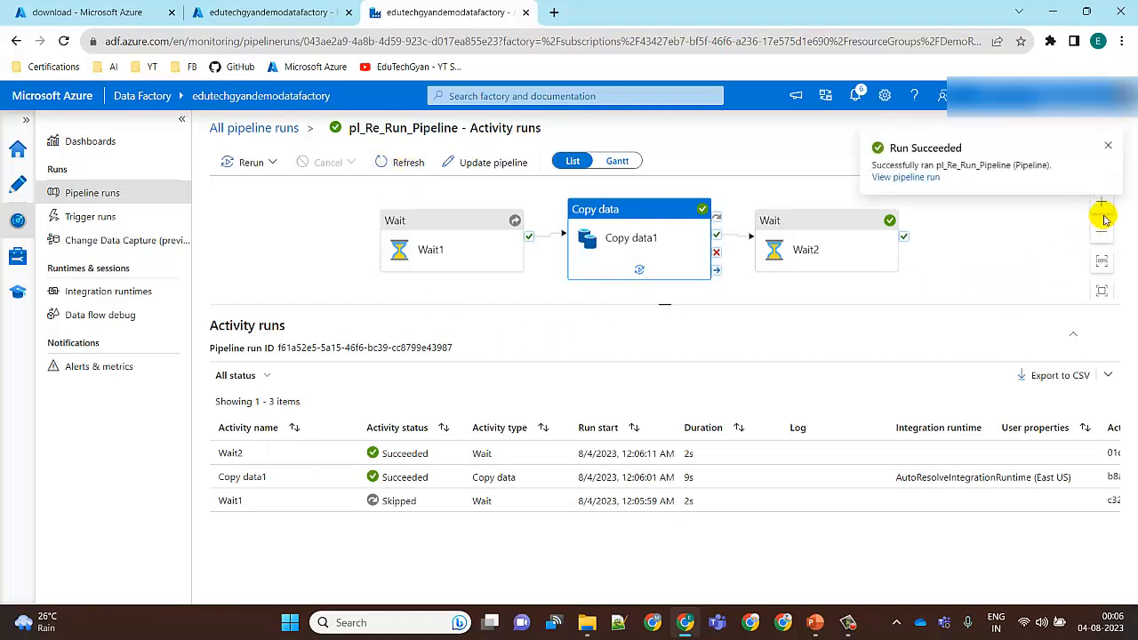
left_click(1111, 148)
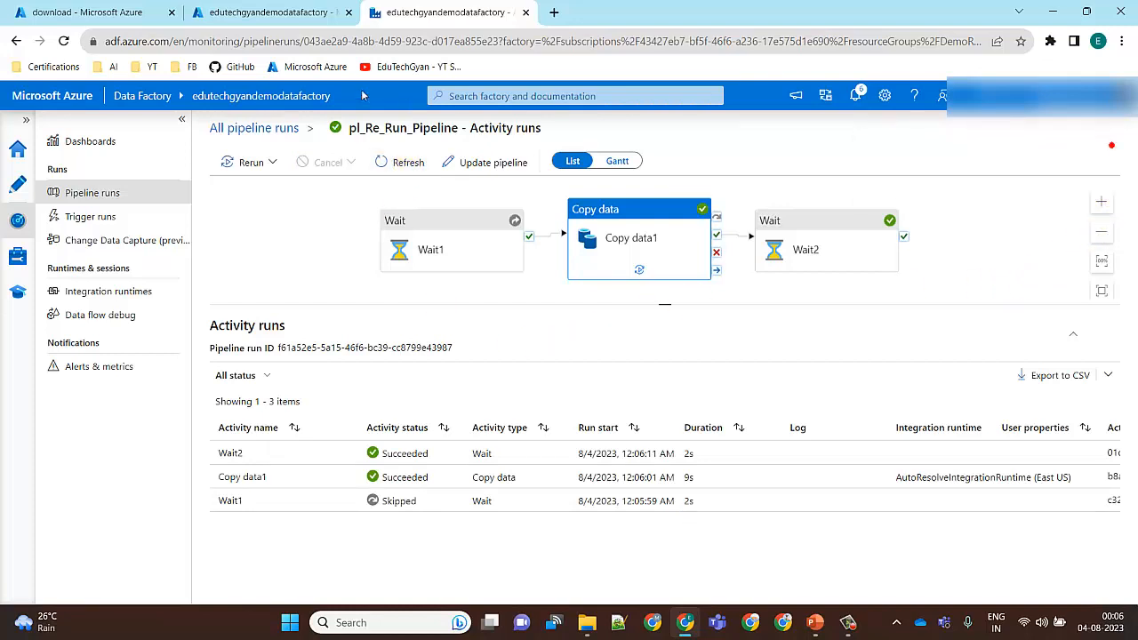
Inspect the contents of output.txt in the download container's Output folder, close it, and return to the activity runs in Data Factory.
left_click(125, 7)
left_click(317, 354)
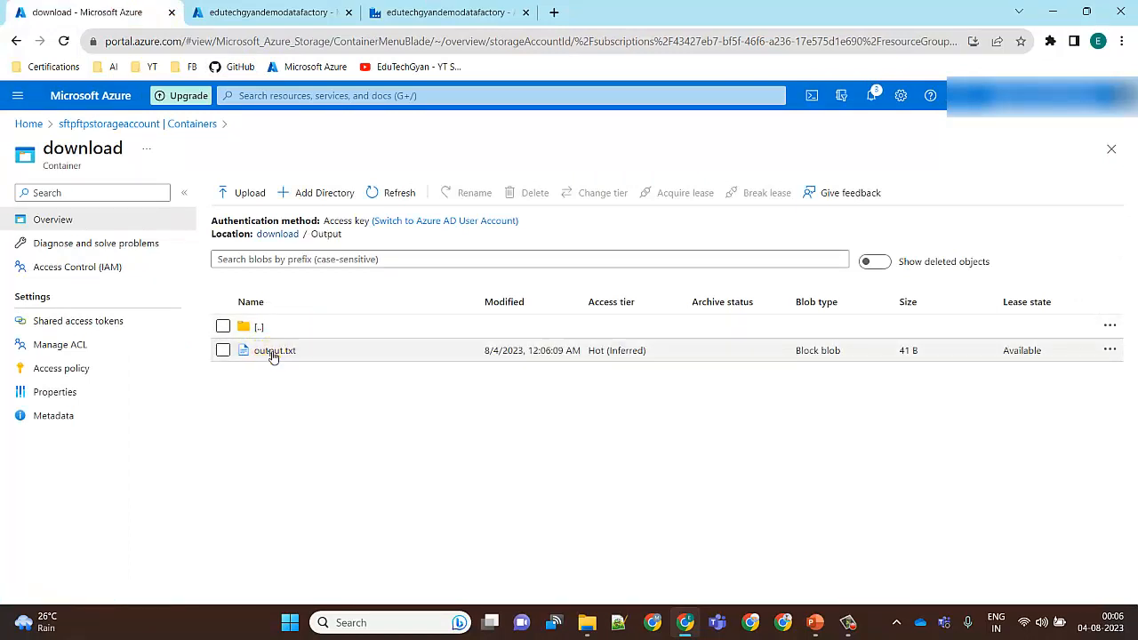
left_click(272, 352)
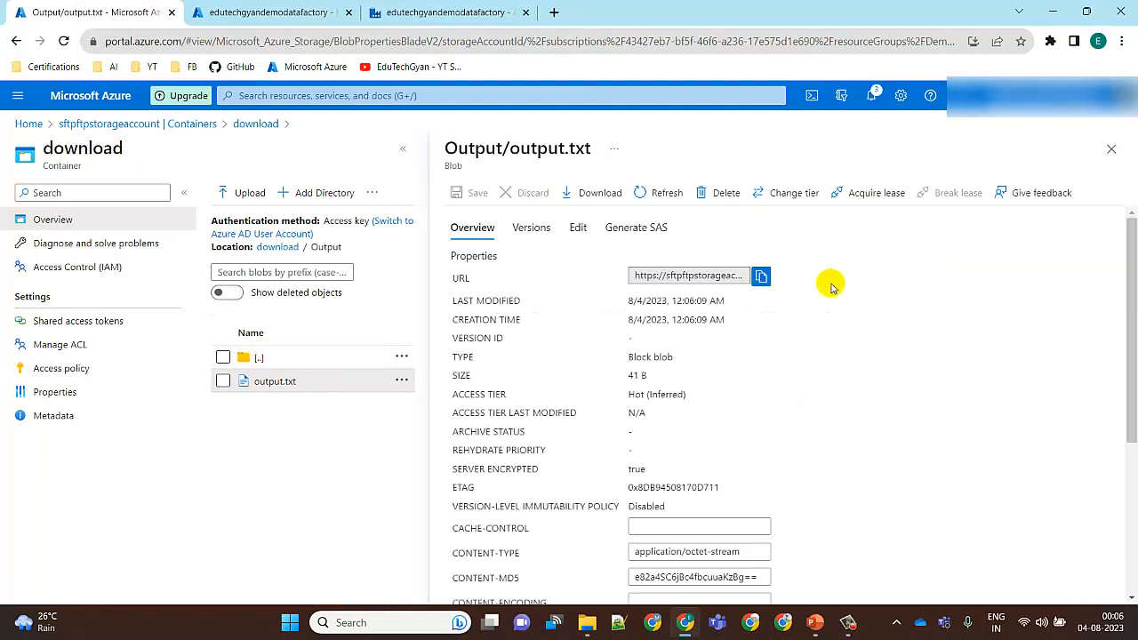
left_click(582, 227)
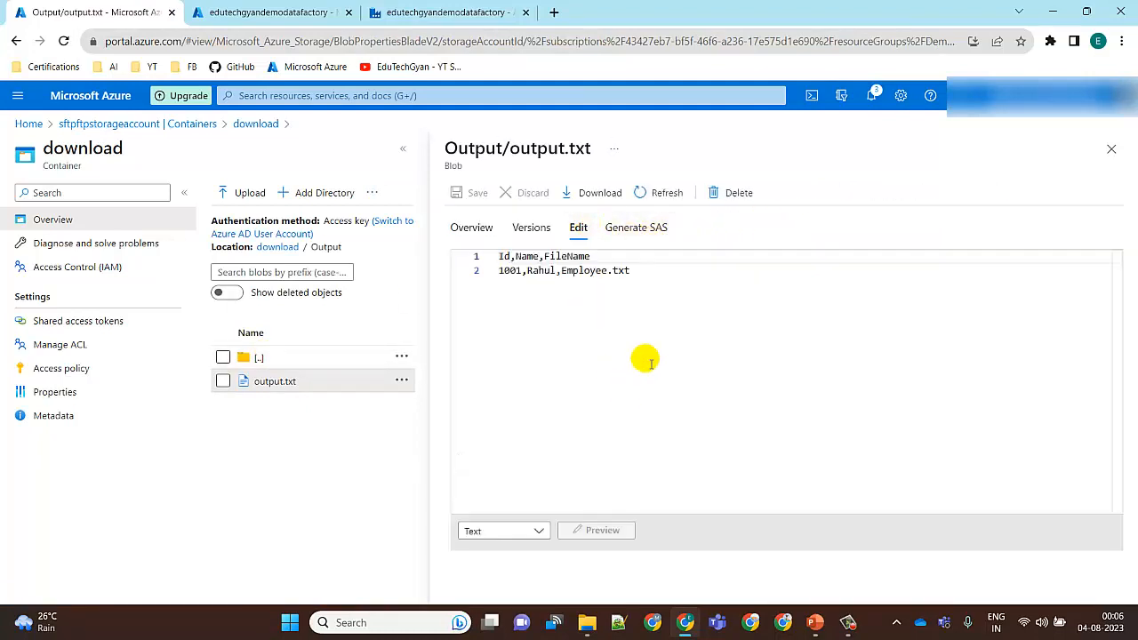
left_click(1112, 148)
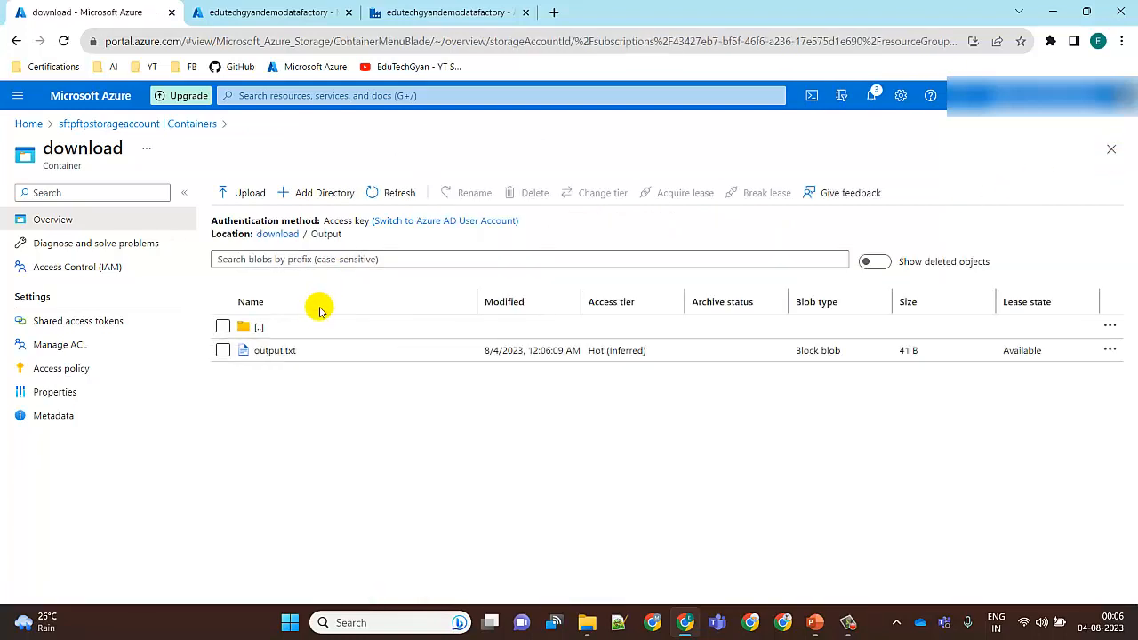
left_click(427, 9)
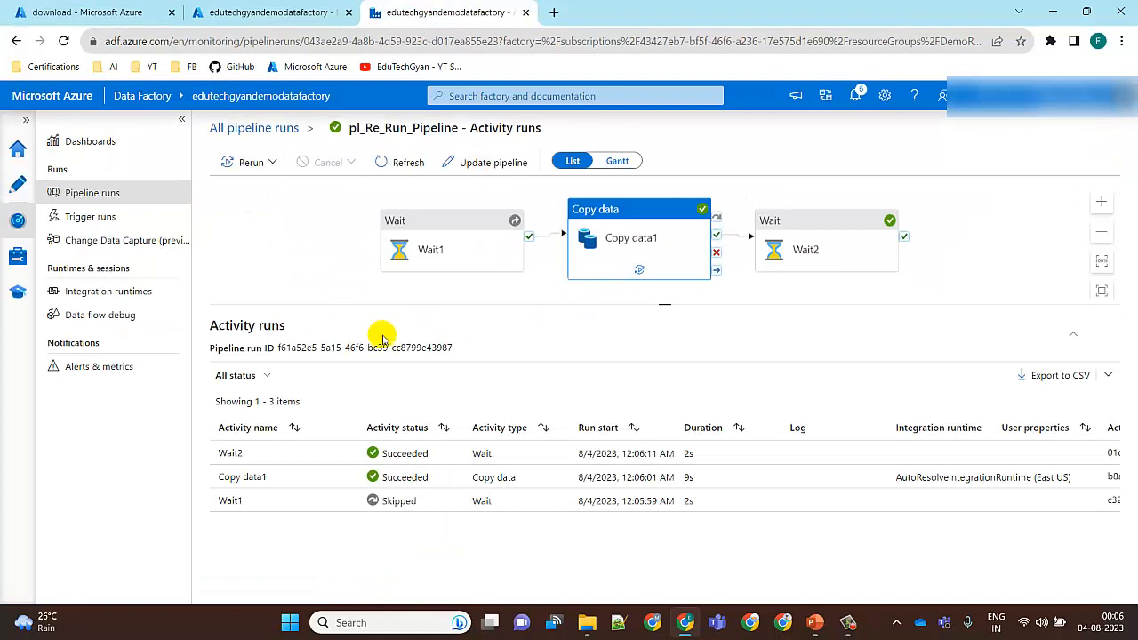